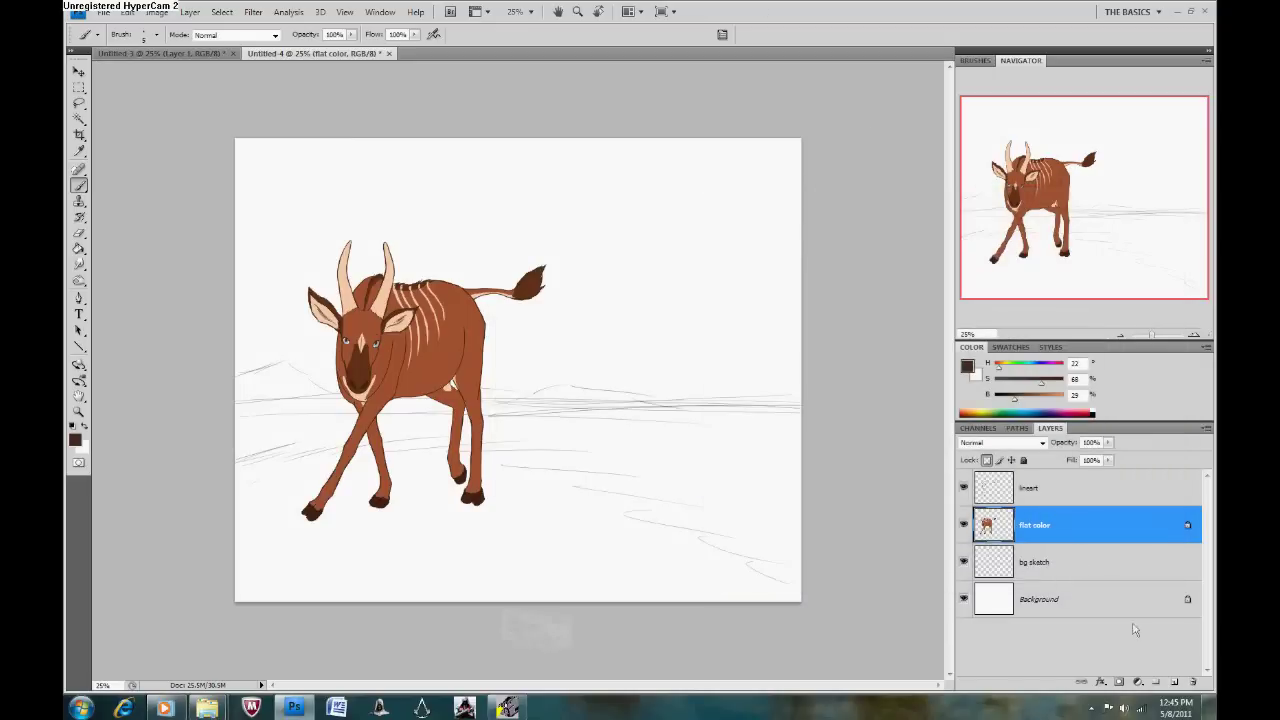
Add a clipped layer named shading1, fill it deep purple, and set it to Multiply at 65% opacity.
{"action": "type", "text": "shading1"}
{"action": "key", "text": "Return"}
{"action": "left_click", "coordinate": [74, 440]}
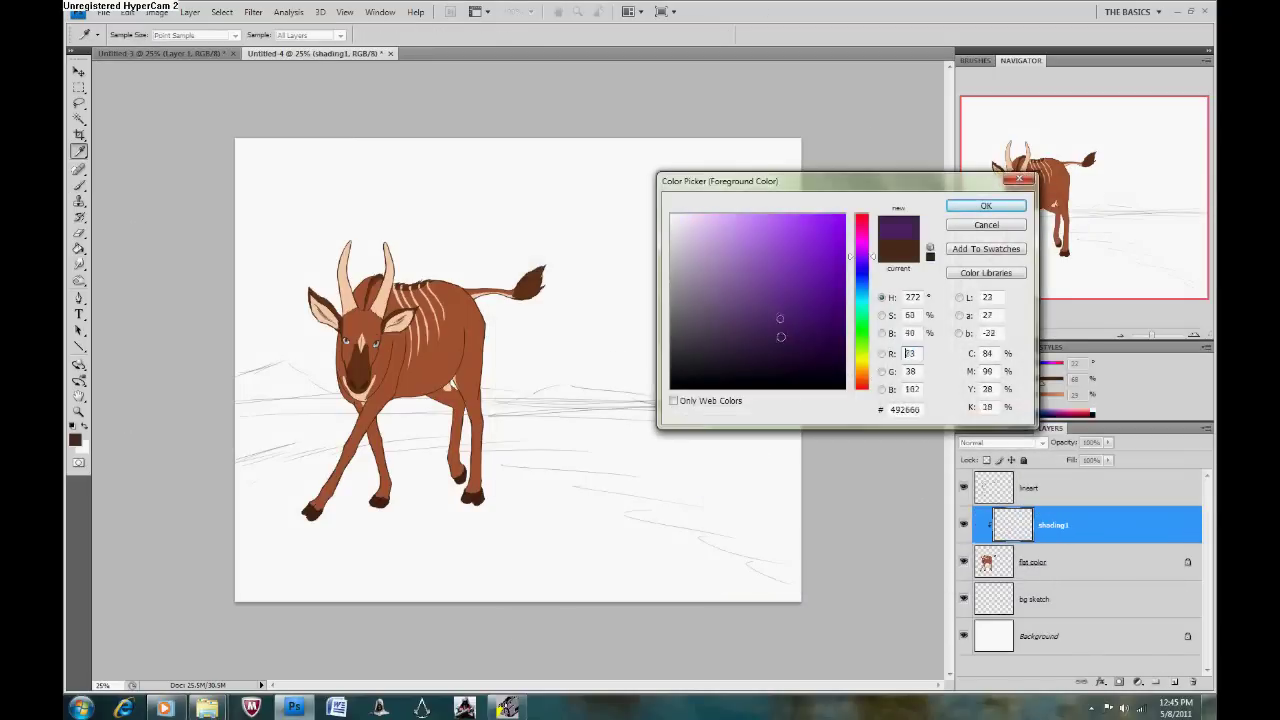
{"action": "left_click", "coordinate": [983, 205]}
{"action": "key", "text": "g"}
{"action": "left_click", "coordinate": [600, 300]}
{"action": "left_click", "coordinate": [1003, 442]}
{"action": "left_click_drag", "start_coordinate": [1108, 442], "coordinate": [1108, 446]}
Erase the shading from the left ear interior, left horn, and left edge of the face and jaw.
{"action": "key", "text": "e"}
{"action": "left_click", "coordinate": [150, 34]}
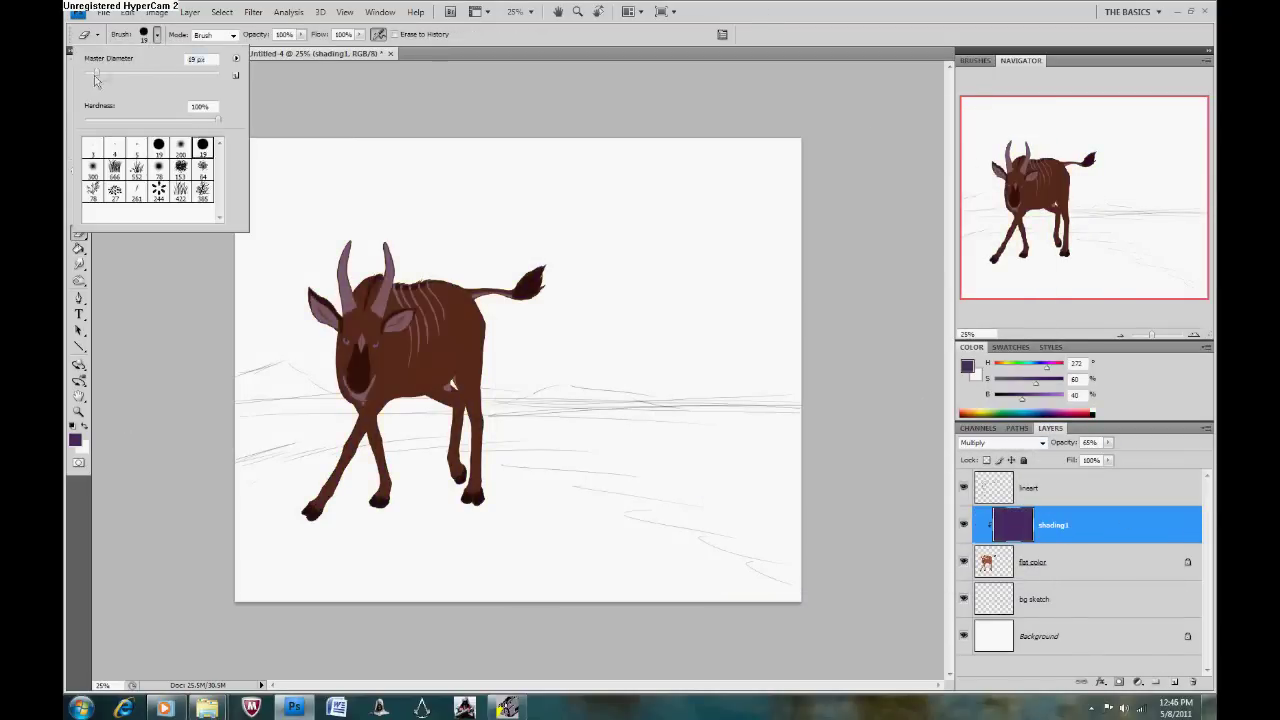
{"action": "scroll", "coordinate": [450, 350], "scroll_direction": "up", "scroll_amount": 5}
{"action": "scroll", "coordinate": [450, 350], "scroll_direction": "down", "scroll_amount": 2}
{"action": "left_click", "coordinate": [452, 352]}
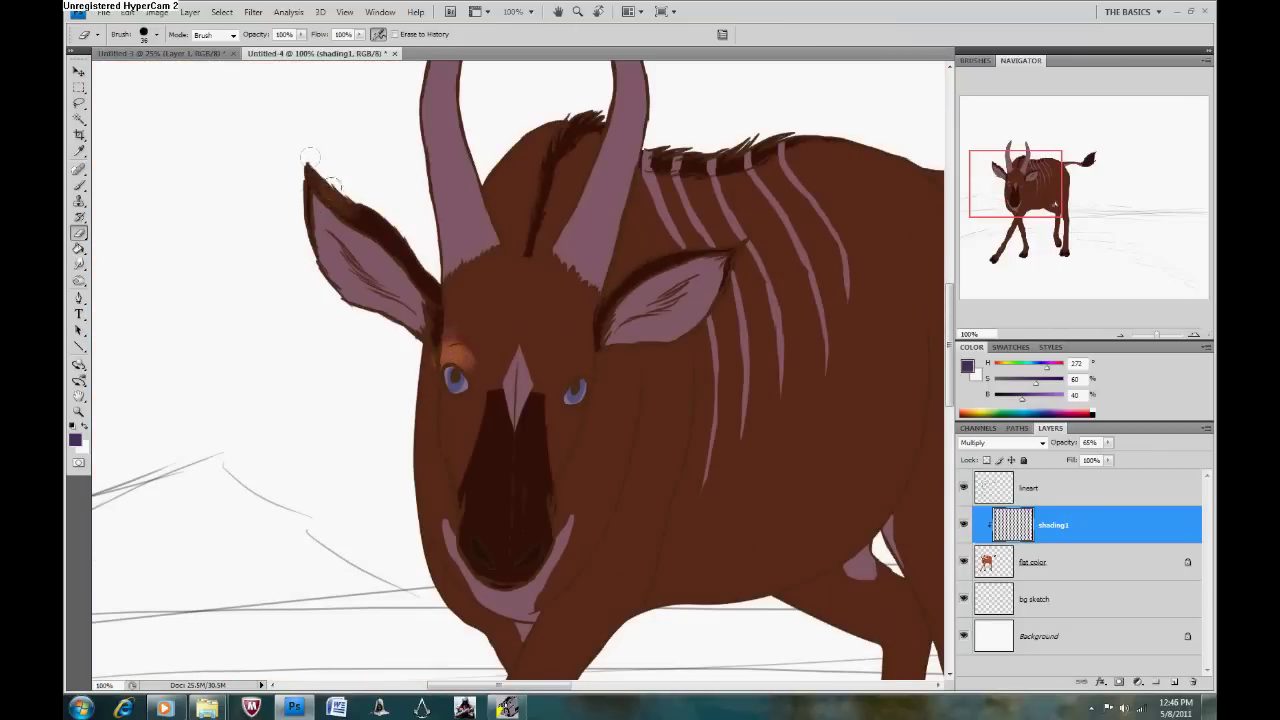
{"action": "left_click_drag", "start_coordinate": [300, 162], "coordinate": [395, 310]}
{"action": "scroll", "coordinate": [610, 164], "scroll_direction": "up", "scroll_amount": 3}
{"action": "left_click_drag", "start_coordinate": [425, 160], "coordinate": [440, 450]}
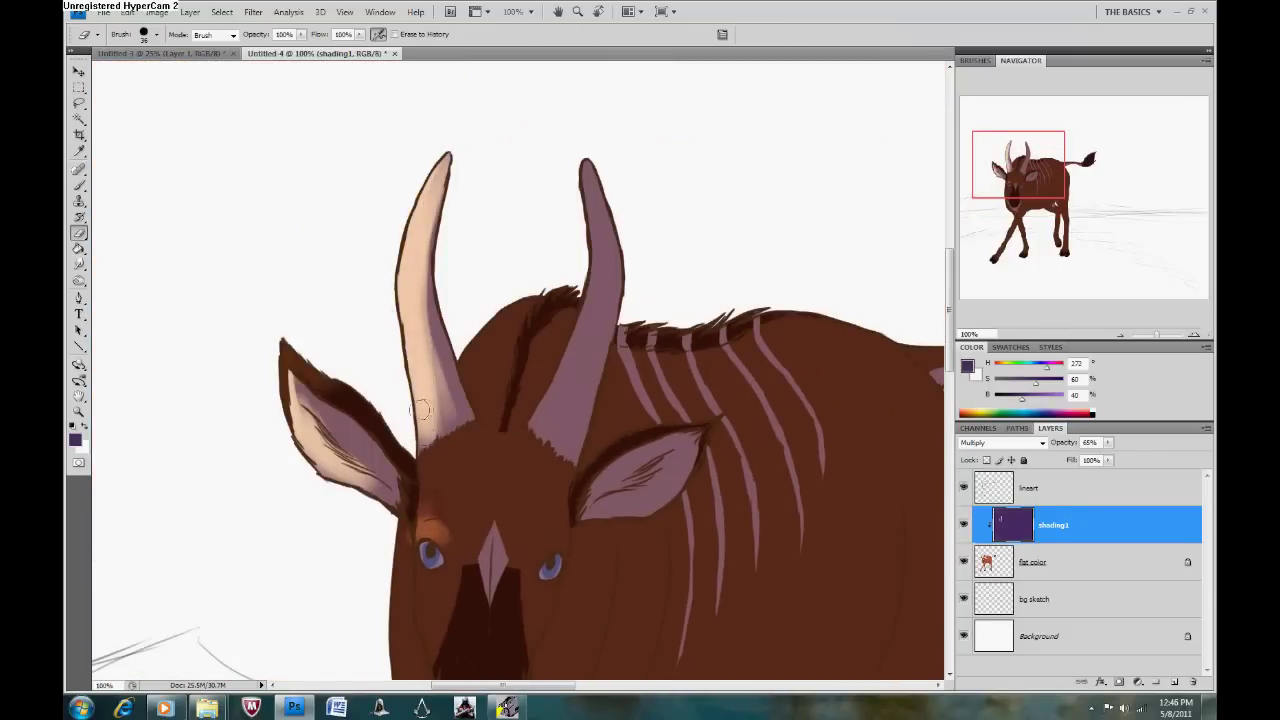
{"action": "mouse_move", "coordinate": [444, 572]}
{"action": "left_mouse_down"}
{"action": "mouse_move", "coordinate": [381, 455]}
{"action": "mouse_move", "coordinate": [385, 563]}
{"action": "left_mouse_up"}
{"action": "left_click_drag", "start_coordinate": [1035, 140], "coordinate": [1035, 151]}
{"action": "left_click_drag", "start_coordinate": [339, 382], "coordinate": [340, 505]}
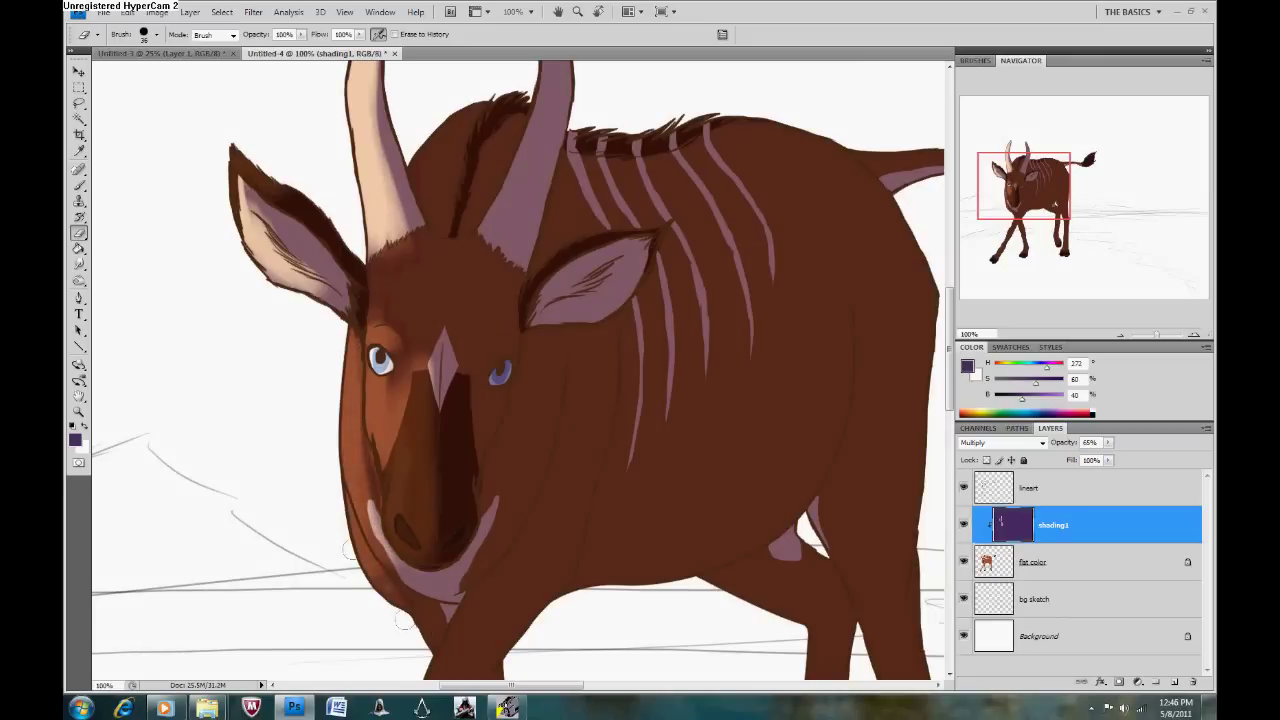
{"action": "left_click_drag", "start_coordinate": [1015, 240], "coordinate": [1009, 221]}
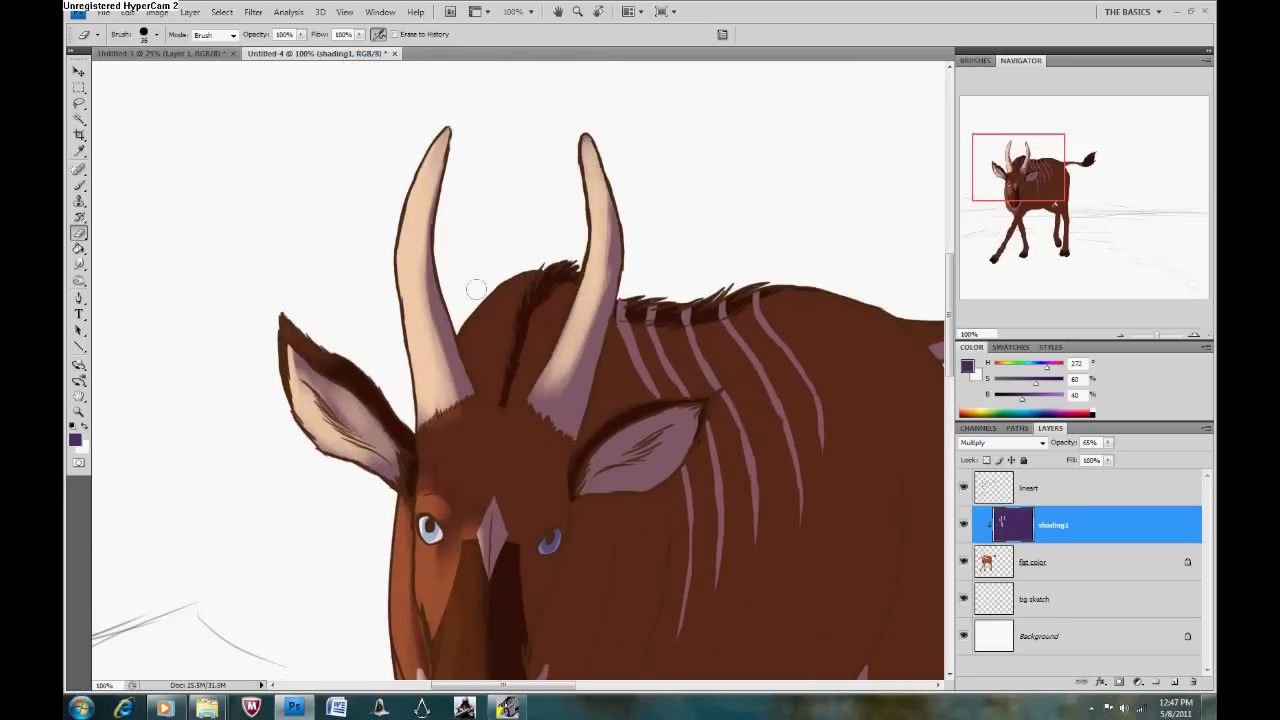
Erase shading on the belly, along the back, on the rump and near the tail.
{"action": "left_click_drag", "start_coordinate": [957, 247], "coordinate": [953, 276]}
{"action": "mouse_move", "coordinate": [990, 229]}
{"action": "left_mouse_down"}
{"action": "mouse_move", "coordinate": [1000, 245]}
{"action": "mouse_move", "coordinate": [1016, 234]}
{"action": "left_mouse_up"}
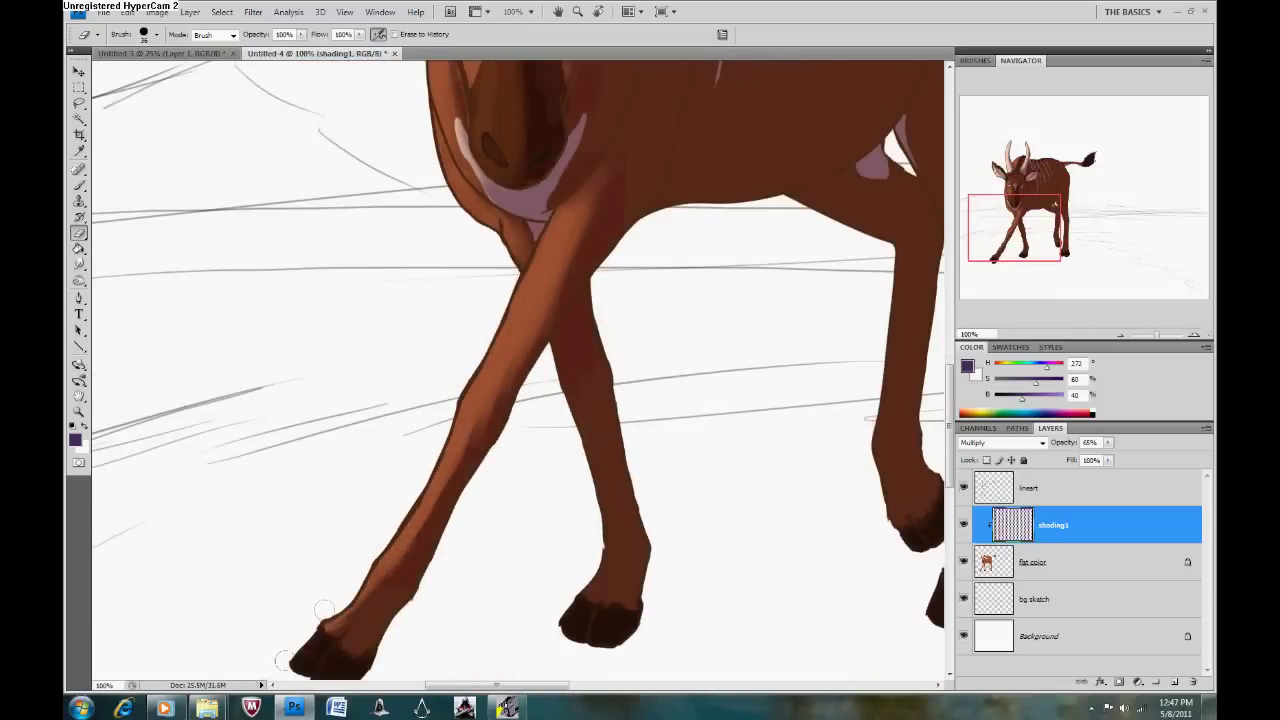
{"action": "scroll", "coordinate": [323, 609], "scroll_direction": "down", "scroll_amount": 3}
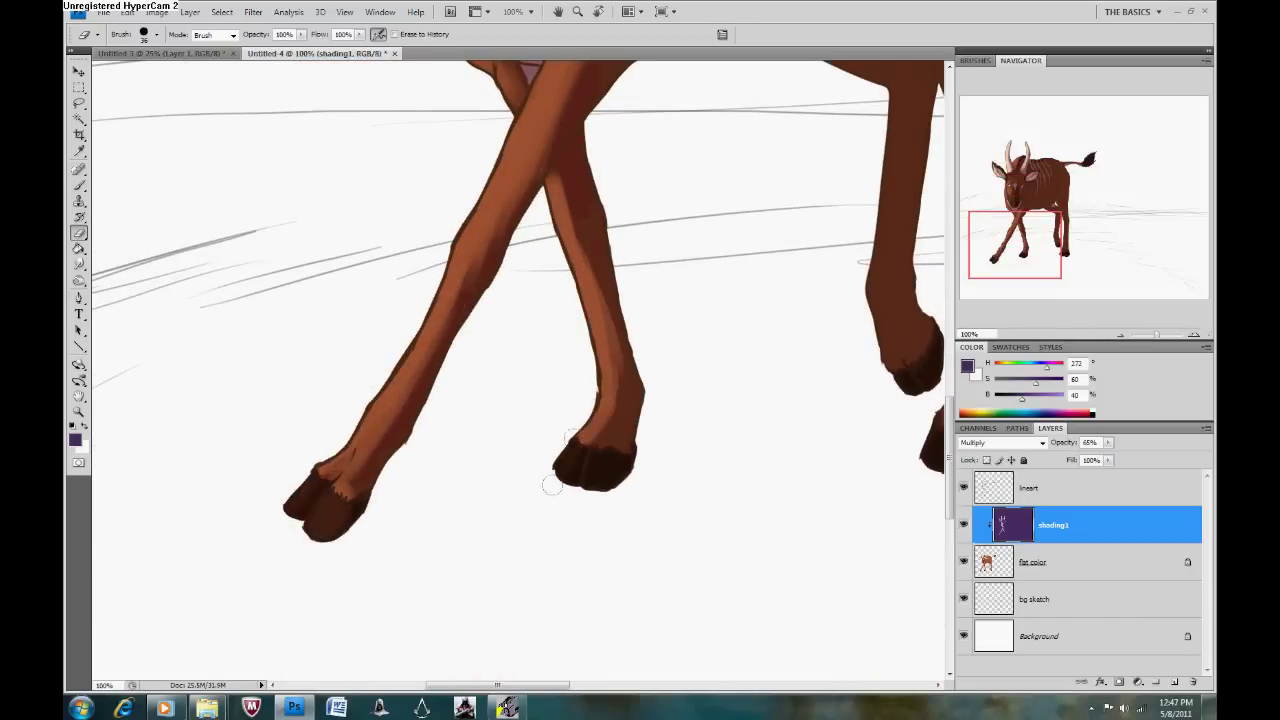
{"action": "mouse_move", "coordinate": [1026, 246]}
{"action": "left_mouse_down"}
{"action": "mouse_move", "coordinate": [1036, 203]}
{"action": "mouse_move", "coordinate": [1054, 191]}
{"action": "left_mouse_up"}
{"action": "left_click_drag", "start_coordinate": [390, 540], "coordinate": [455, 470]}
{"action": "mouse_move", "coordinate": [455, 540]}
{"action": "left_mouse_down"}
{"action": "mouse_move", "coordinate": [570, 478]}
{"action": "mouse_move", "coordinate": [630, 405]}
{"action": "left_mouse_up"}
{"action": "left_click_drag", "start_coordinate": [397, 537], "coordinate": [467, 662]}
{"action": "left_click_drag", "start_coordinate": [480, 222], "coordinate": [536, 224]}
{"action": "left_click_drag", "start_coordinate": [650, 295], "coordinate": [588, 400]}
{"action": "left_click_drag", "start_coordinate": [650, 202], "coordinate": [514, 191]}
{"action": "mouse_move", "coordinate": [430, 212]}
{"action": "left_mouse_down"}
{"action": "mouse_move", "coordinate": [512, 191]}
{"action": "mouse_move", "coordinate": [590, 215]}
{"action": "left_mouse_up"}
Lighten the shading on the legs and down the right front leg, then fit the image in view.
{"action": "left_click_drag", "start_coordinate": [512, 430], "coordinate": [466, 151]}
{"action": "mouse_move", "coordinate": [430, 410]}
{"action": "left_mouse_down"}
{"action": "mouse_move", "coordinate": [505, 365]}
{"action": "mouse_move", "coordinate": [445, 300]}
{"action": "mouse_move", "coordinate": [532, 528]}
{"action": "left_mouse_up"}
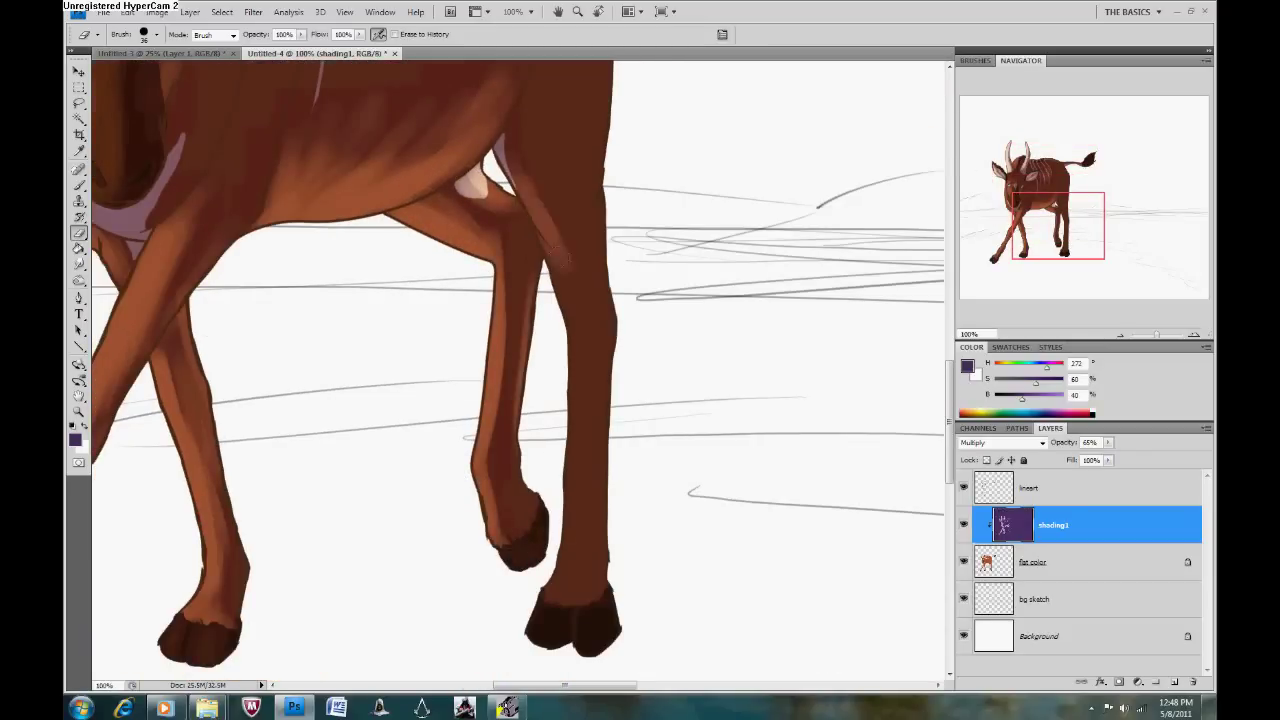
{"action": "left_click_drag", "start_coordinate": [560, 258], "coordinate": [557, 522]}
{"action": "mouse_move", "coordinate": [594, 289]}
{"action": "left_mouse_down"}
{"action": "mouse_move", "coordinate": [640, 440]}
{"action": "mouse_move", "coordinate": [617, 233]}
{"action": "mouse_move", "coordinate": [760, 200]}
{"action": "left_mouse_up"}
{"action": "key", "text": "ctrl+0"}
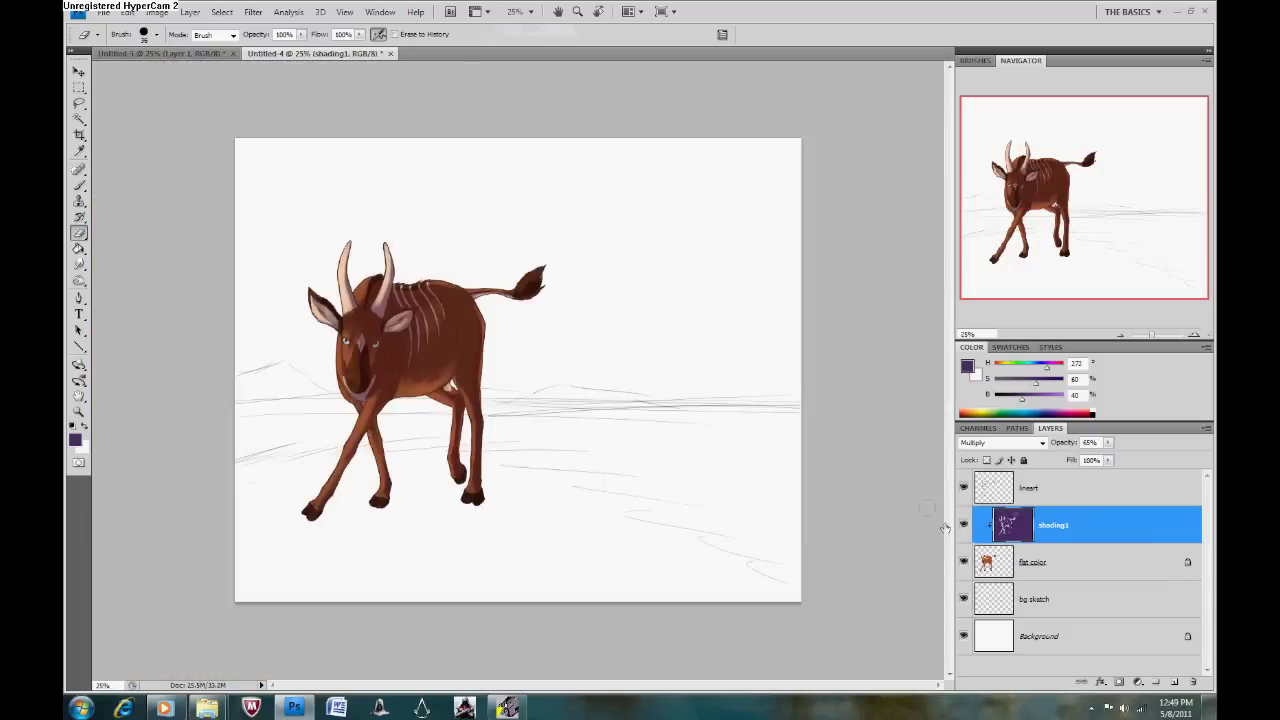
{"action": "left_click", "coordinate": [128, 12]}
Undo the last eraser stroke and add a clipped layer named highlights.
{"action": "left_click", "coordinate": [110, 54]}
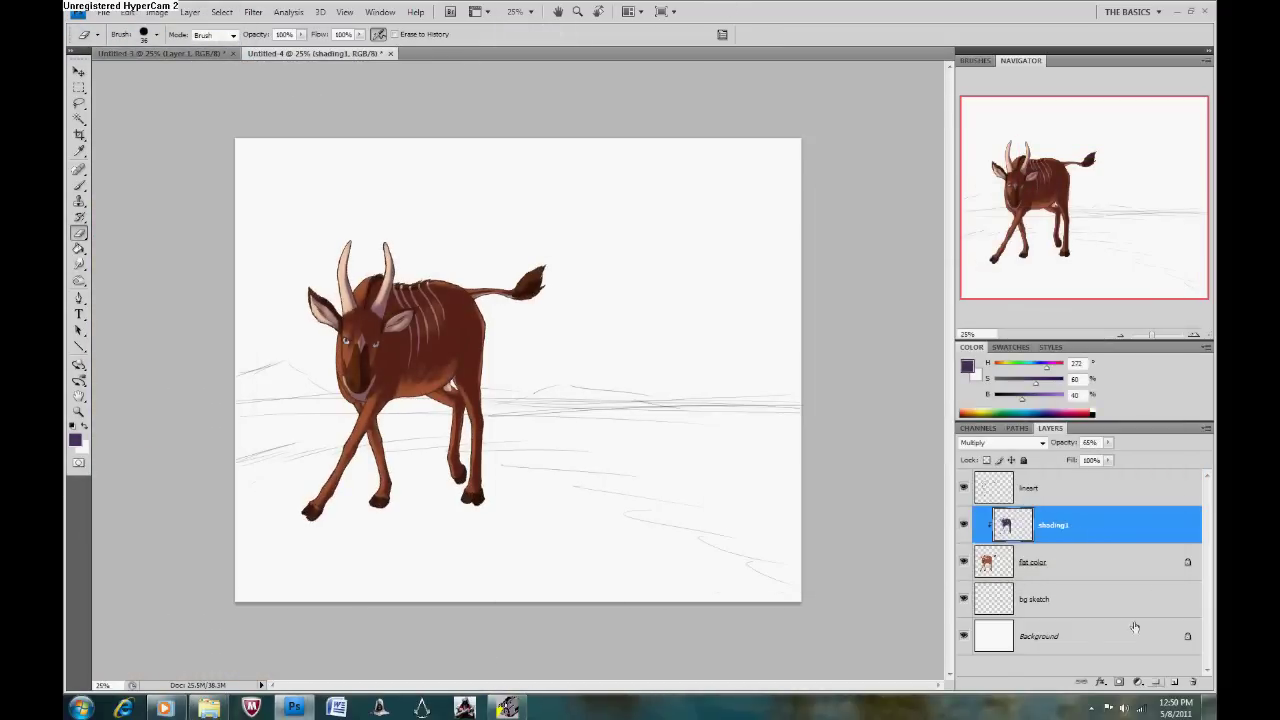
{"action": "right_click", "coordinate": [1050, 524]}
{"action": "left_click", "coordinate": [1020, 194]}
{"action": "type", "text": "highlights"}
{"action": "key", "text": "Return"}
Choose a light beige and brush Overlay highlights onto the antelope from head to hooves.
{"action": "key", "text": "i"}
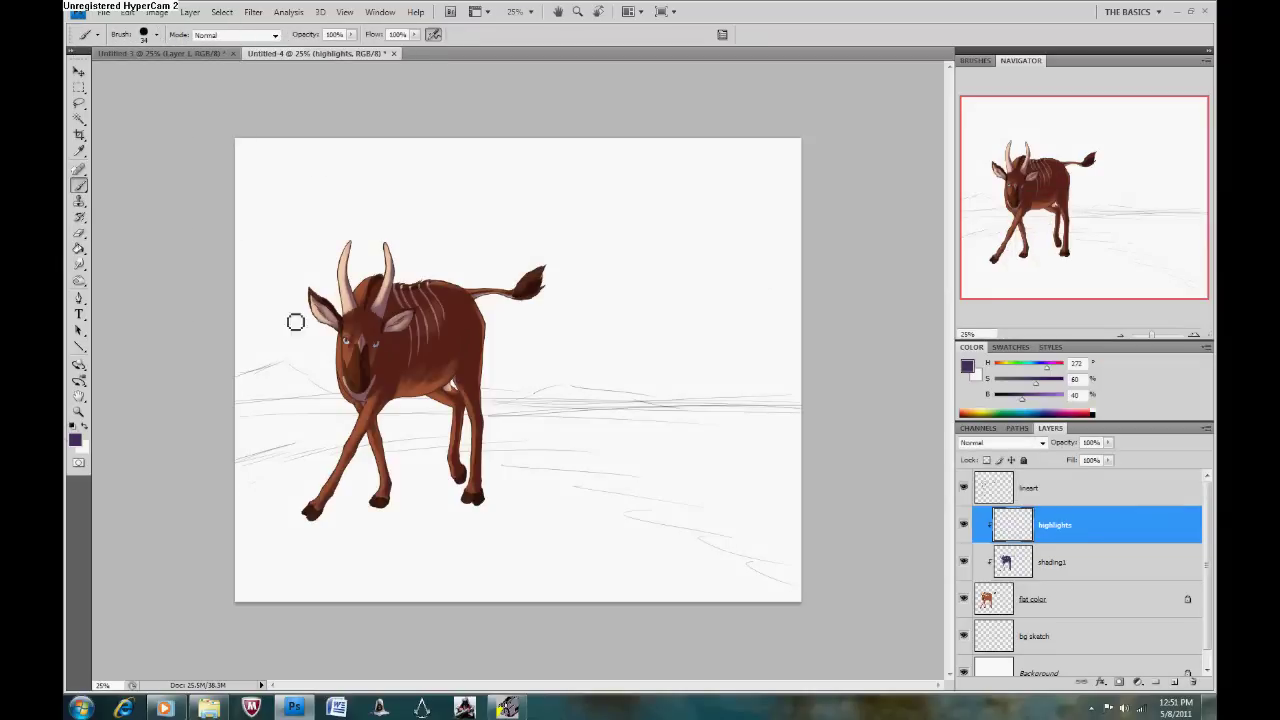
{"action": "left_click", "coordinate": [74, 437]}
{"action": "left_click", "coordinate": [695, 221]}
{"action": "key", "text": "Return"}
{"action": "key", "text": "b"}
{"action": "scroll", "coordinate": [390, 330], "scroll_direction": "up", "scroll_amount": 4}
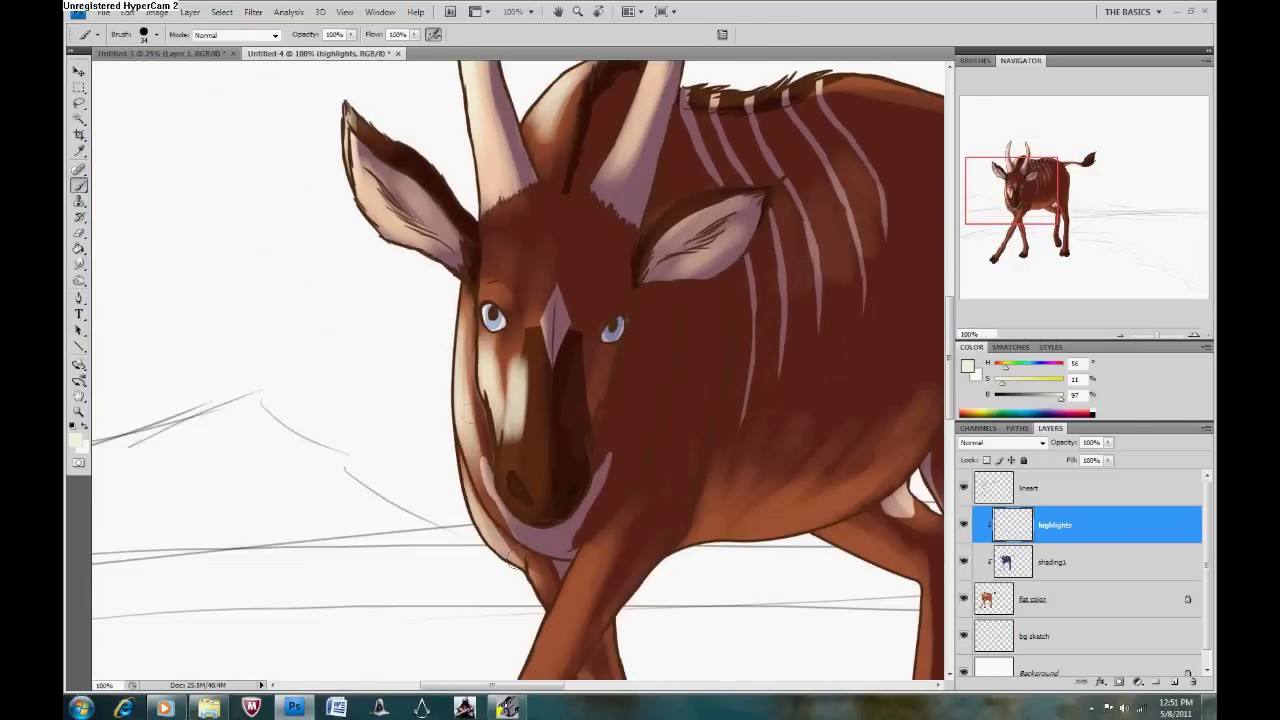
{"action": "scroll", "coordinate": [512, 478], "scroll_direction": "down", "scroll_amount": 5}
{"action": "scroll", "coordinate": [511, 477], "scroll_direction": "down", "scroll_amount": 3}
{"action": "left_click", "coordinate": [1020, 240]}
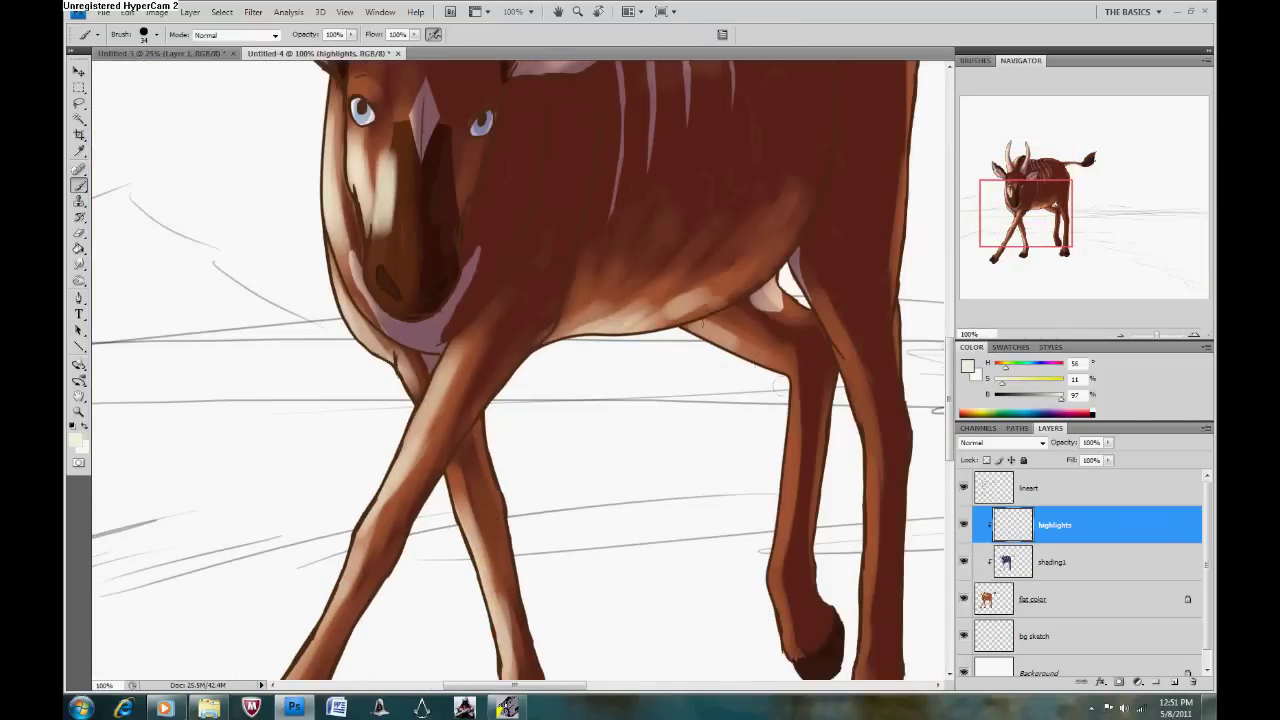
{"action": "left_click_drag", "start_coordinate": [1005, 248], "coordinate": [1040, 150]}
{"action": "key", "text": "ctrl+minus"}
{"action": "key", "text": "ctrl+minus"}
{"action": "key", "text": "ctrl+minus"}
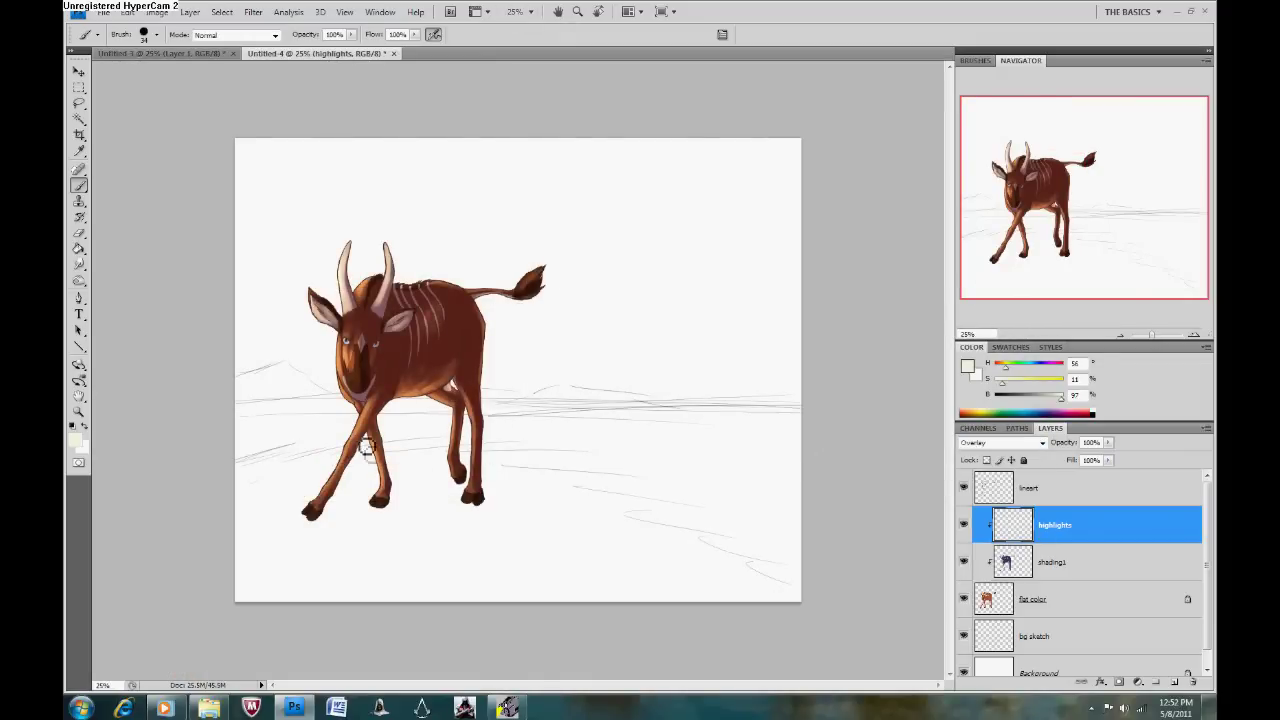
Flip the canvas horizontally and shift the lineart-to-flat-color layers further left.
{"action": "left_click", "coordinate": [156, 11]}
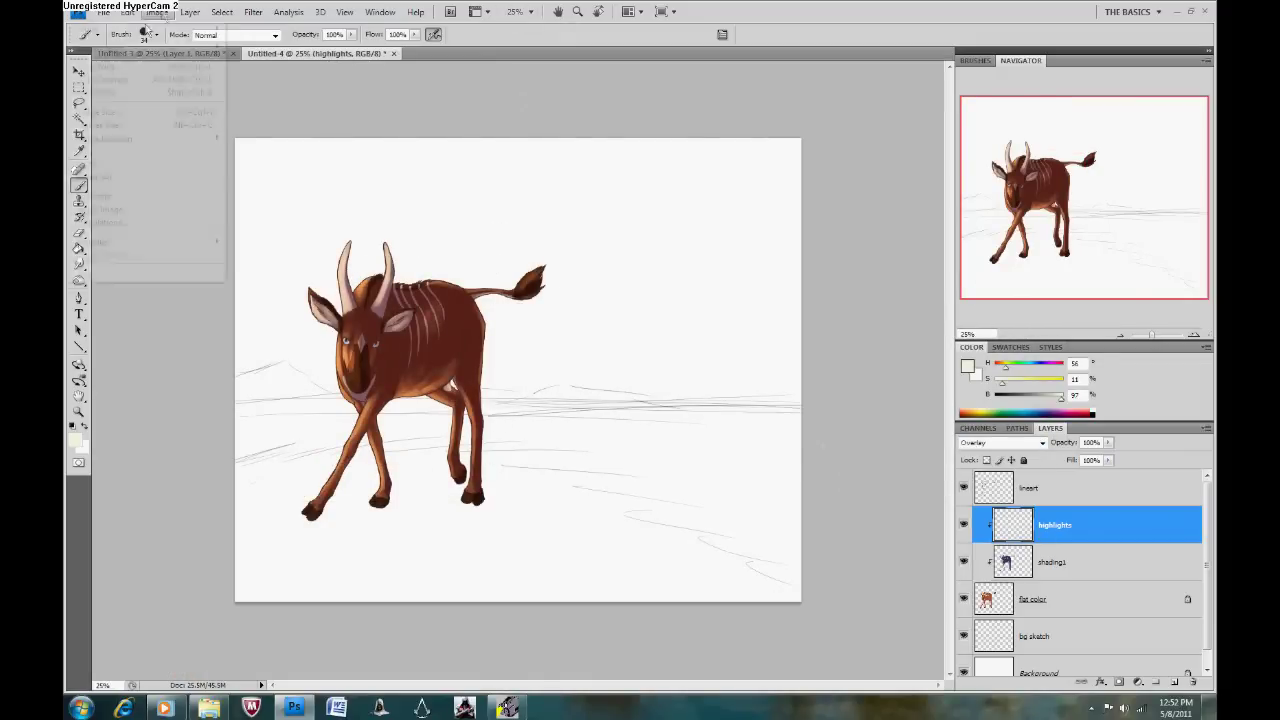
{"action": "left_click", "coordinate": [300, 245]}
{"action": "left_click", "coordinate": [1030, 488], "text": "ctrl"}
{"action": "left_click", "coordinate": [1032, 599], "text": "shift"}
{"action": "key", "text": "v"}
{"action": "left_click_drag", "start_coordinate": [620, 380], "coordinate": [402, 401]}
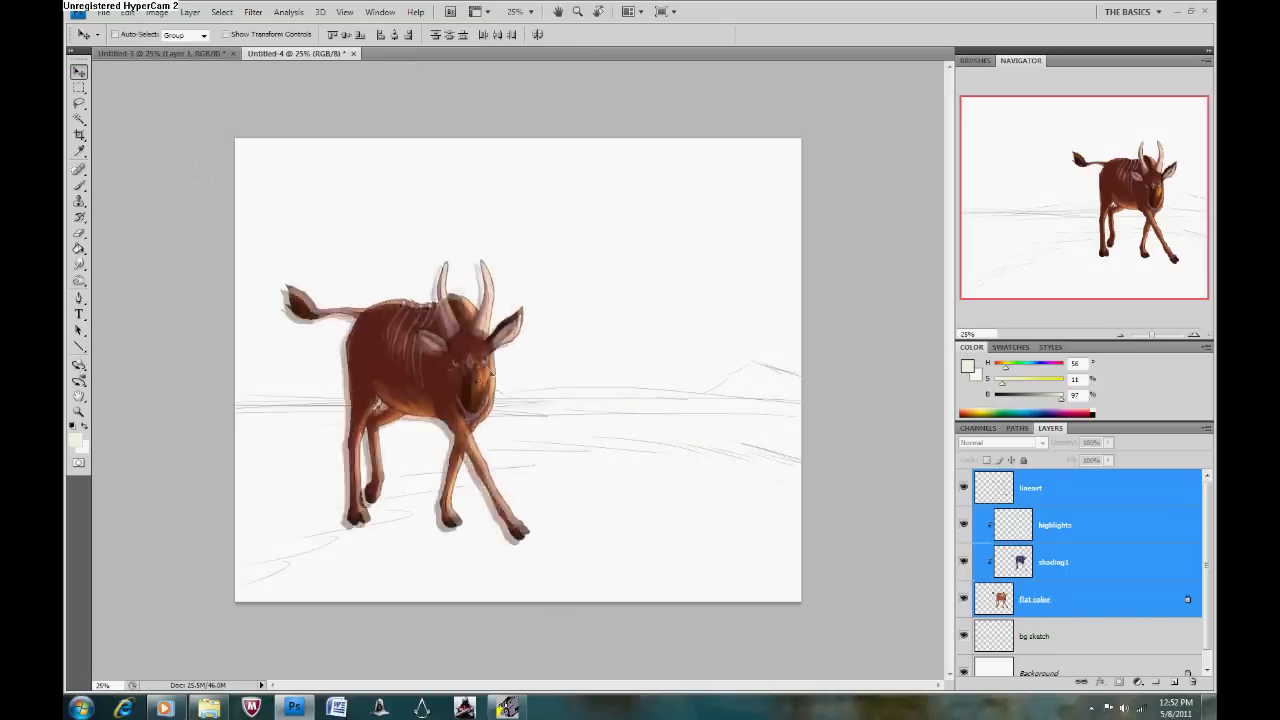
Flip the bg sketch layer horizontally with Free Transform.
{"action": "left_click", "coordinate": [1037, 636]}
{"action": "key", "text": "ctrl+a"}
{"action": "key", "text": "ctrl+t"}
{"action": "right_click", "coordinate": [586, 414]}
{"action": "left_click", "coordinate": [630, 603]}
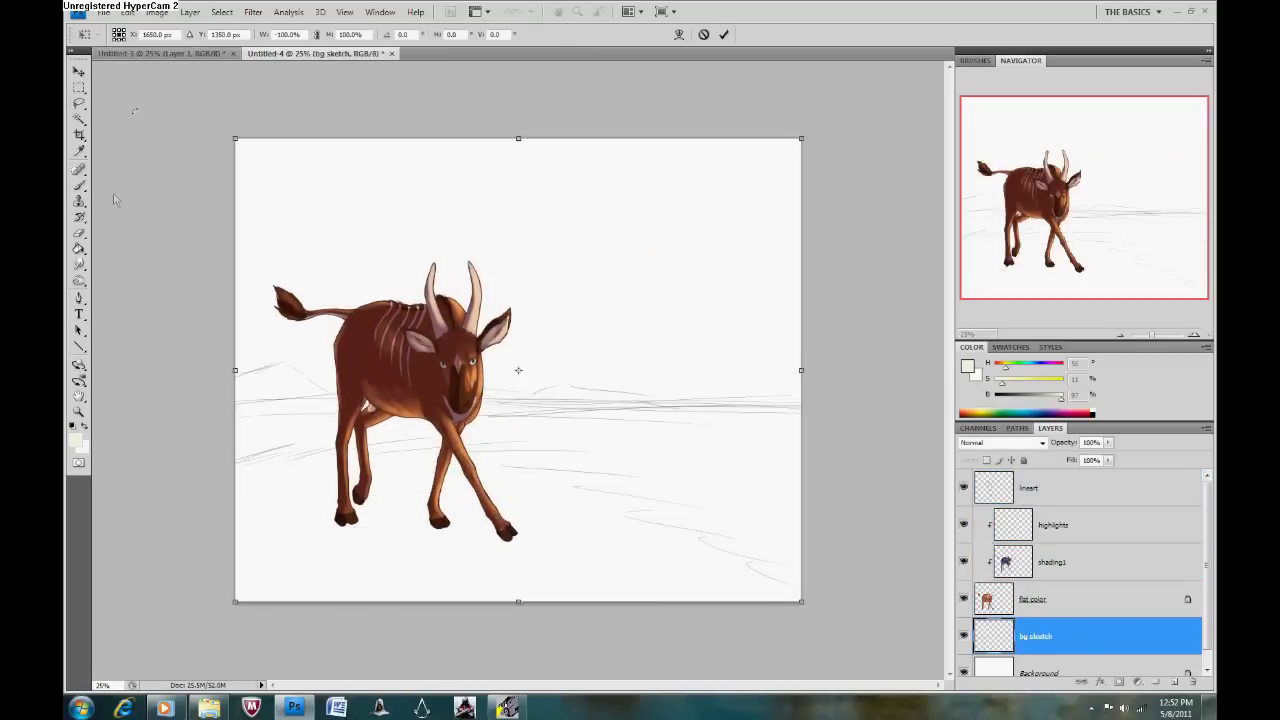
{"action": "key", "text": "Return"}
Group the antelope layers, name the group Obi, and collapse it.
{"action": "left_click", "coordinate": [1030, 488]}
{"action": "left_click", "coordinate": [1157, 681], "text": "alt"}
{"action": "type", "text": "Obi"}
{"action": "key", "text": "Return"}
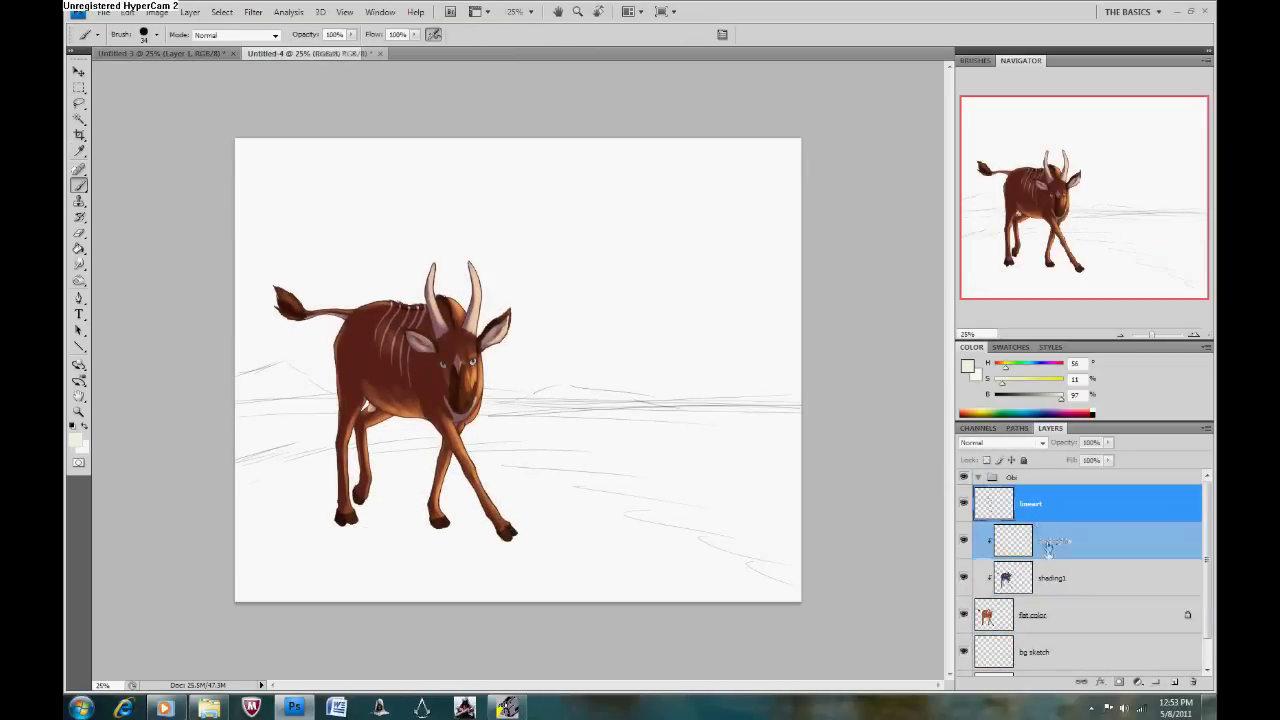
{"action": "left_click", "coordinate": [1175, 681]}
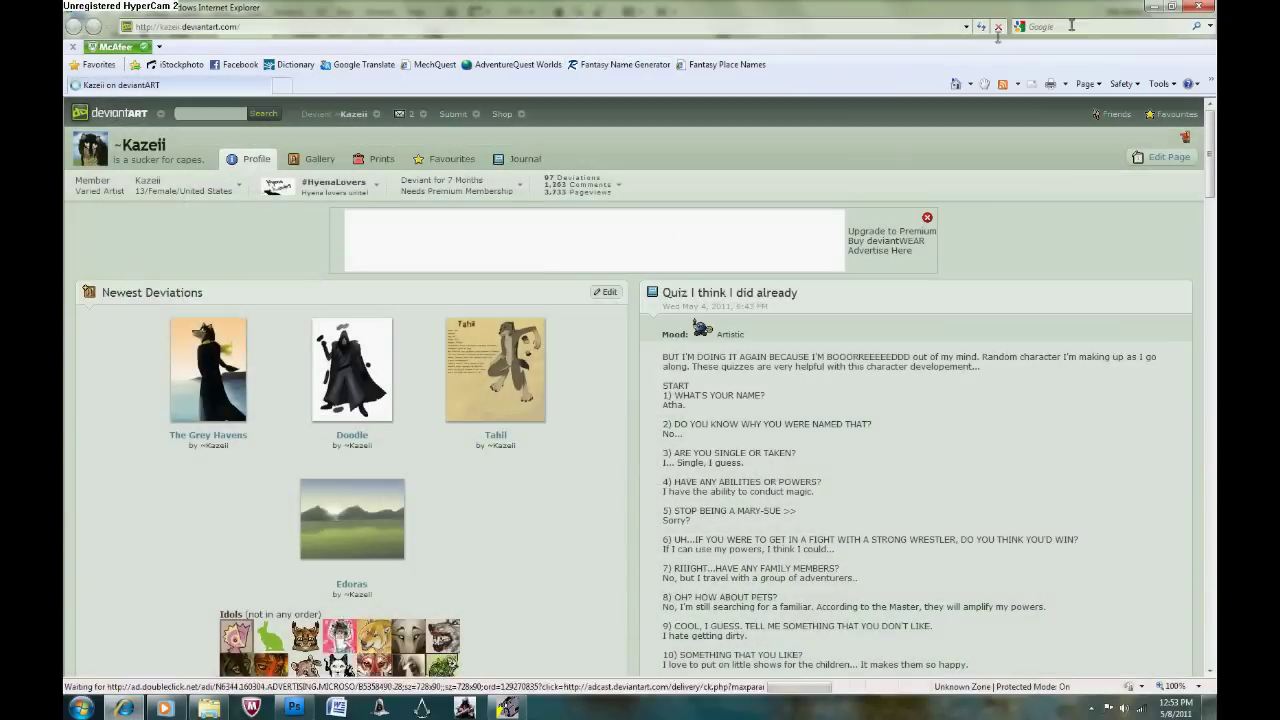
Search deviantART for sunset and save the From sunrise to sunset tutorial picture.
{"action": "left_click", "coordinate": [210, 113]}
{"action": "type", "text": "sunset"}
{"action": "key", "text": "Return"}
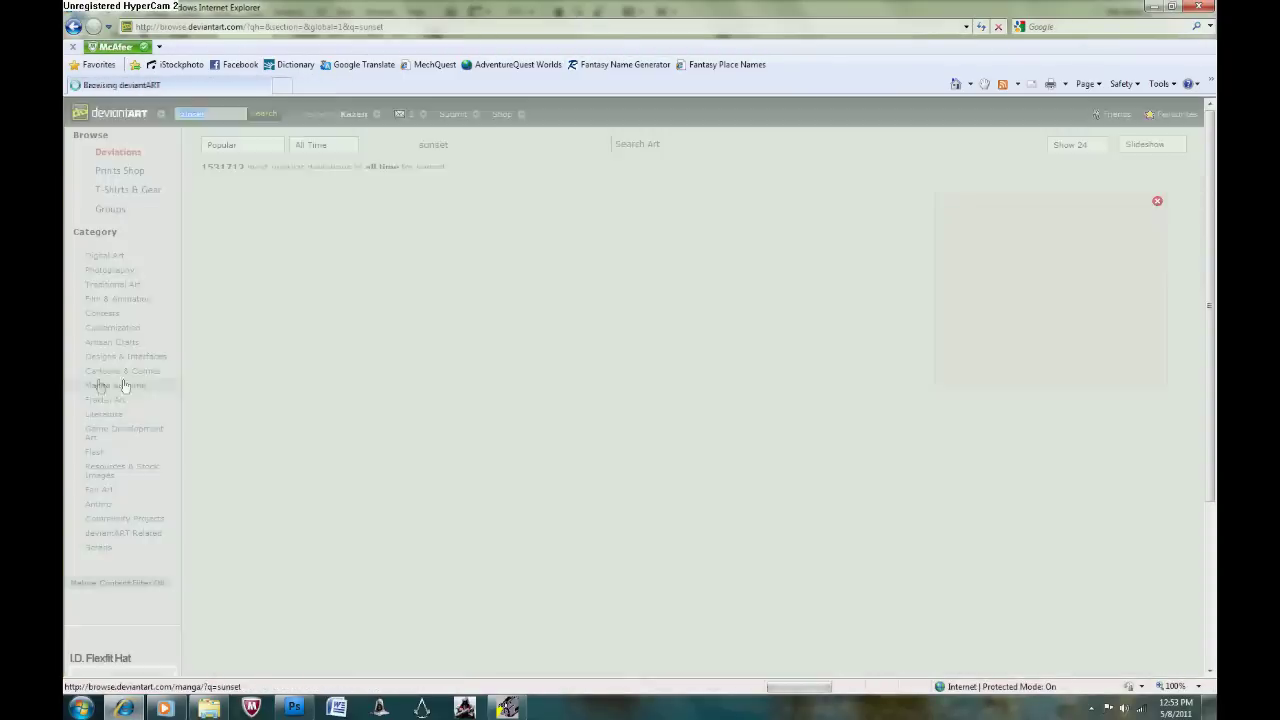
{"action": "left_click", "coordinate": [268, 200]}
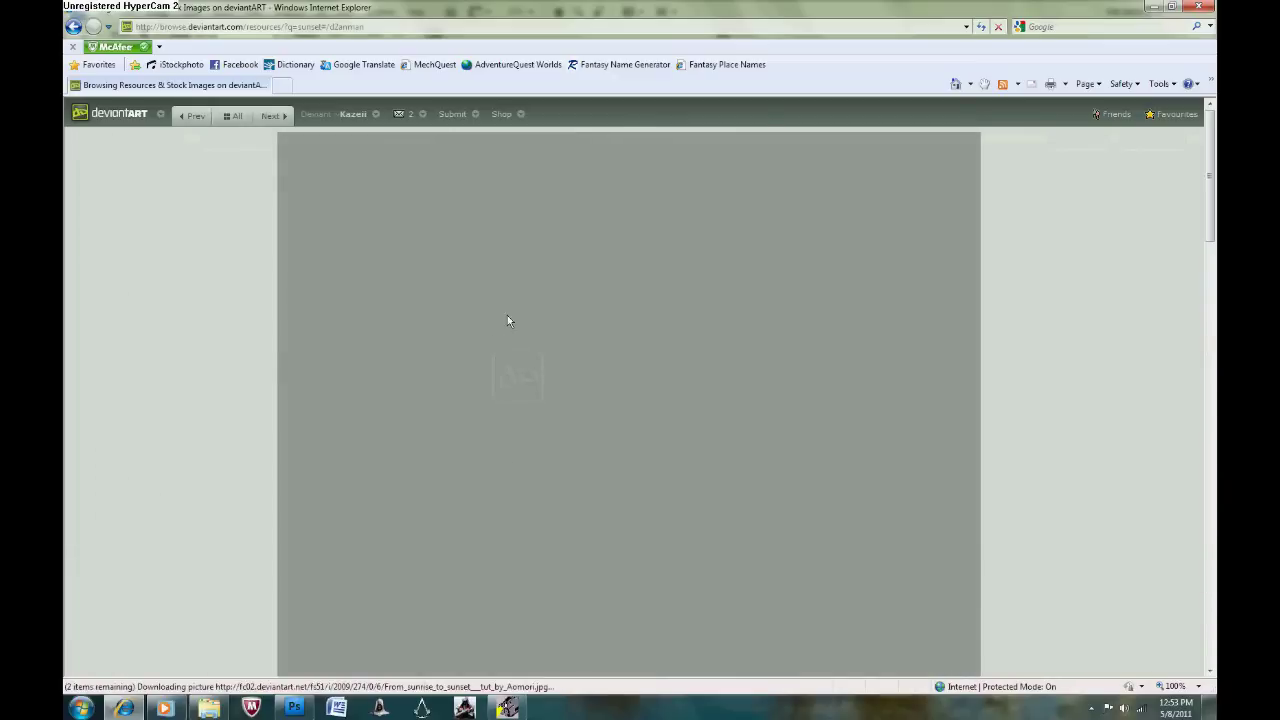
{"action": "scroll", "coordinate": [507, 315], "scroll_direction": "down", "scroll_amount": 10}
{"action": "scroll", "coordinate": [533, 507], "scroll_direction": "down", "scroll_amount": 10}
{"action": "scroll", "coordinate": [533, 507], "scroll_direction": "down", "scroll_amount": 2}
{"action": "right_click", "coordinate": [364, 192]}
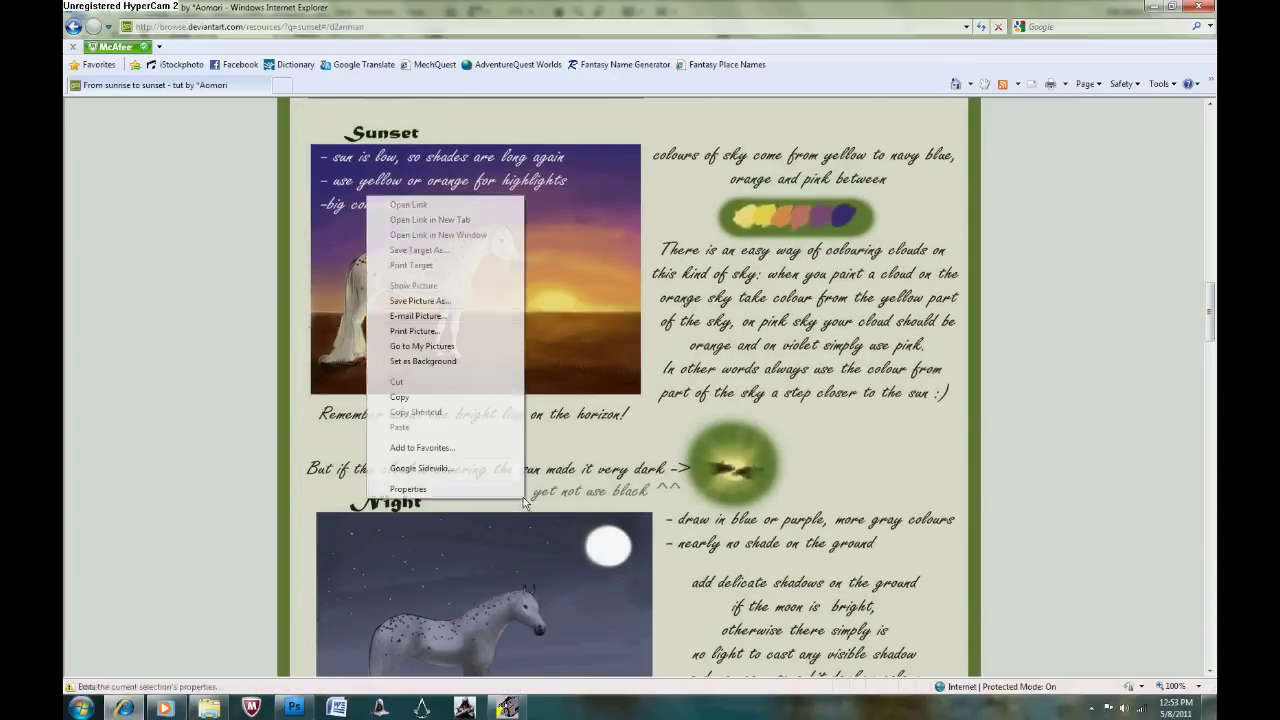
{"action": "left_click", "coordinate": [420, 292]}
{"action": "key", "text": "Return"}
Search stock images for 'sunset field', then browse to the saved tutorial's folder in Photoshop.
{"action": "key", "text": "alt+Left"}
{"action": "type", "text": "field"}
{"action": "key", "text": "Return"}
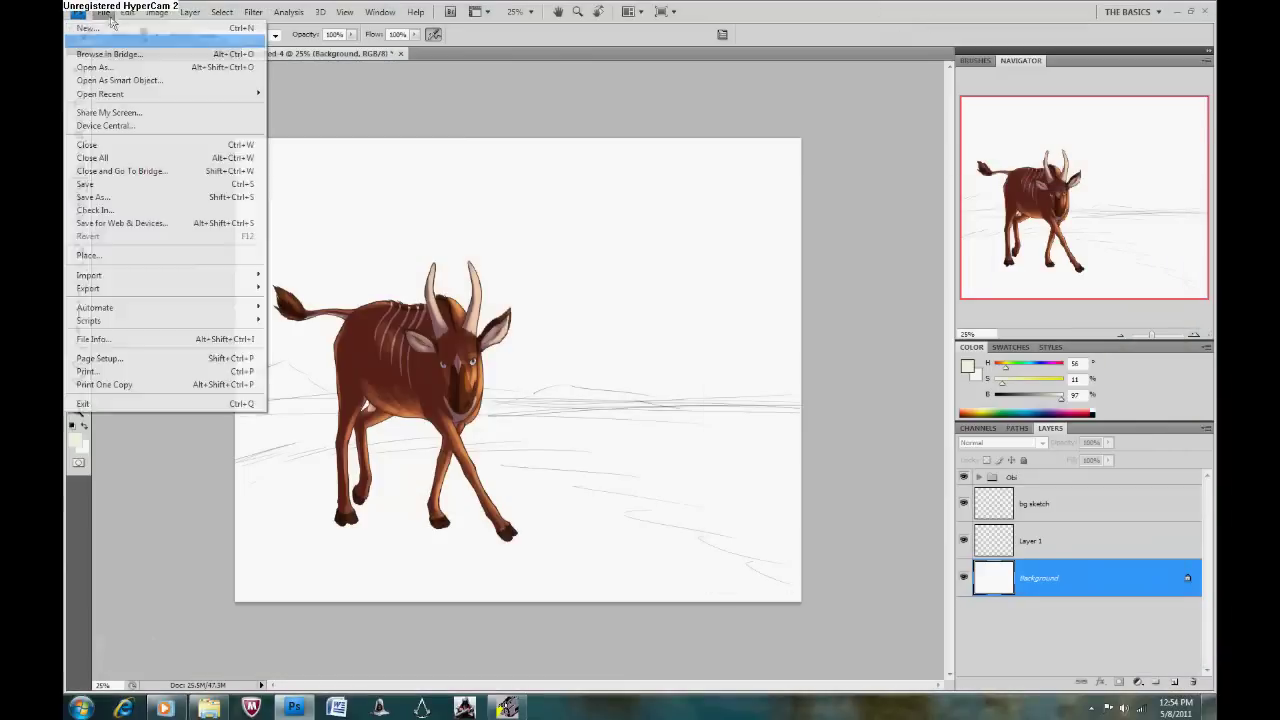
{"action": "left_click", "coordinate": [100, 40]}
{"action": "double_click", "coordinate": [794, 236]}
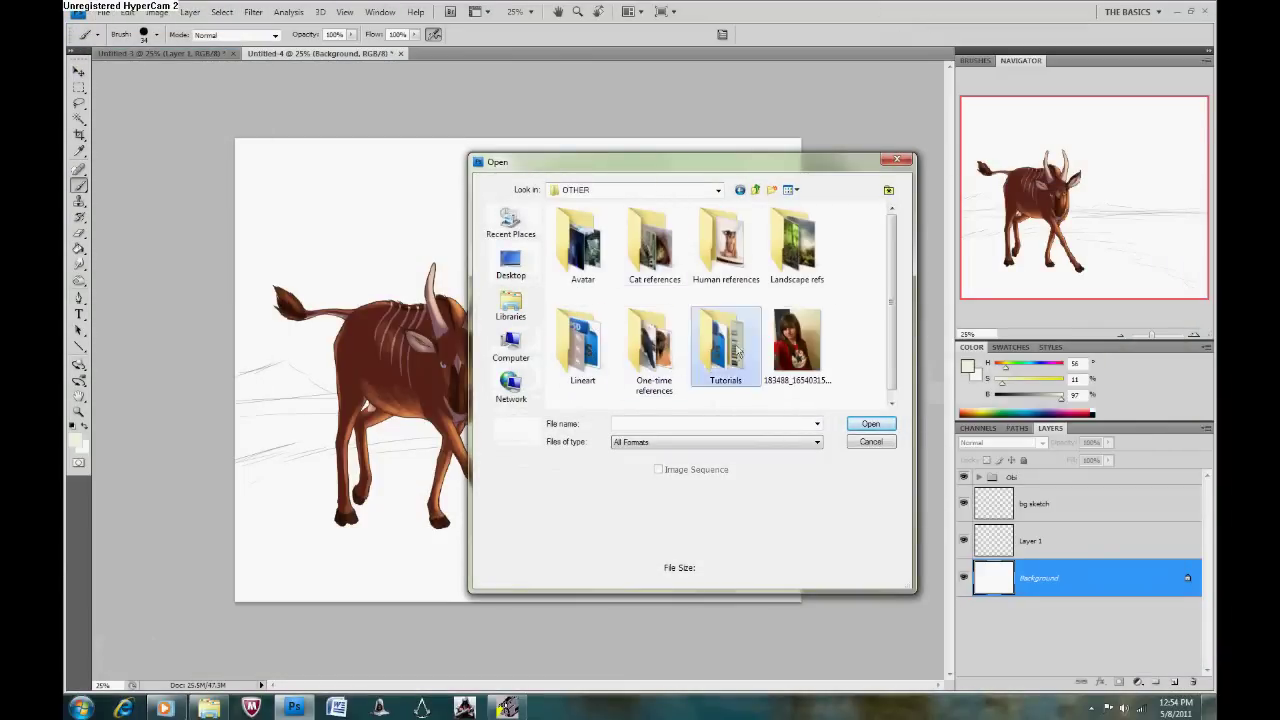
Open the saved sunset tutorial as reference and add purple-gold sky, purple mountain and sandy field layers.
{"action": "double_click", "coordinate": [795, 340]}
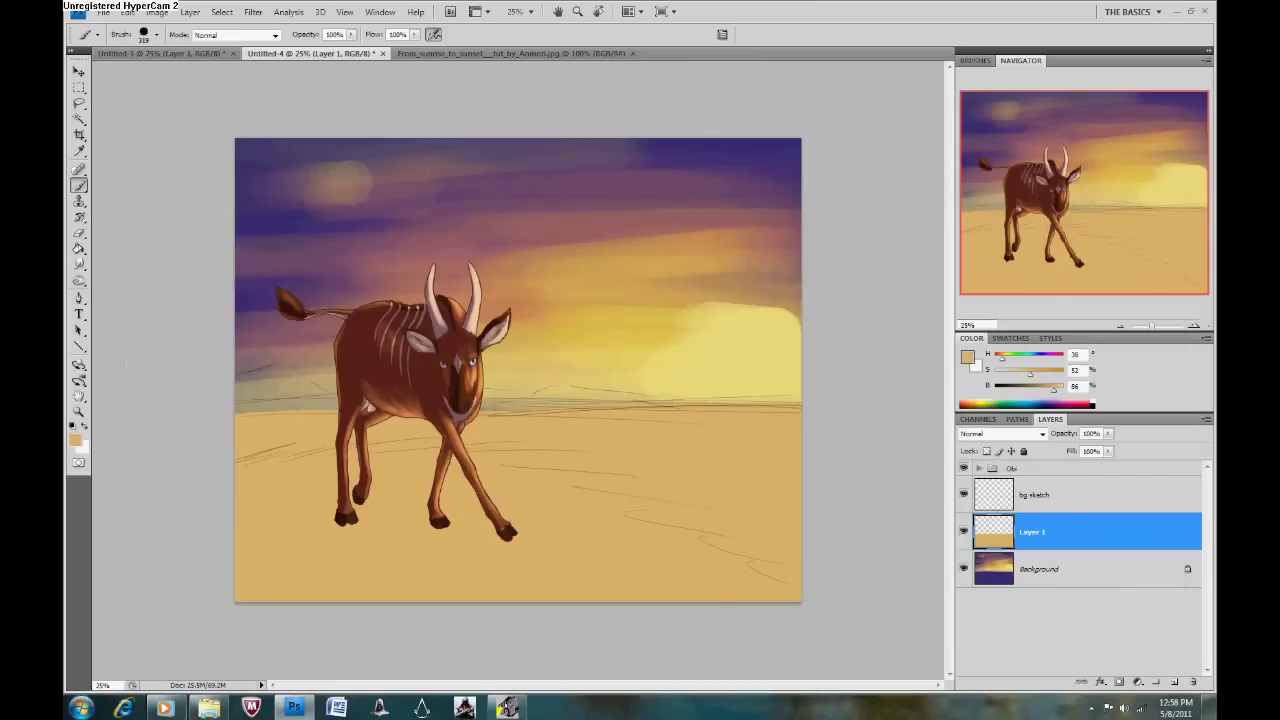
{"action": "right_click", "coordinate": [1090, 527]}
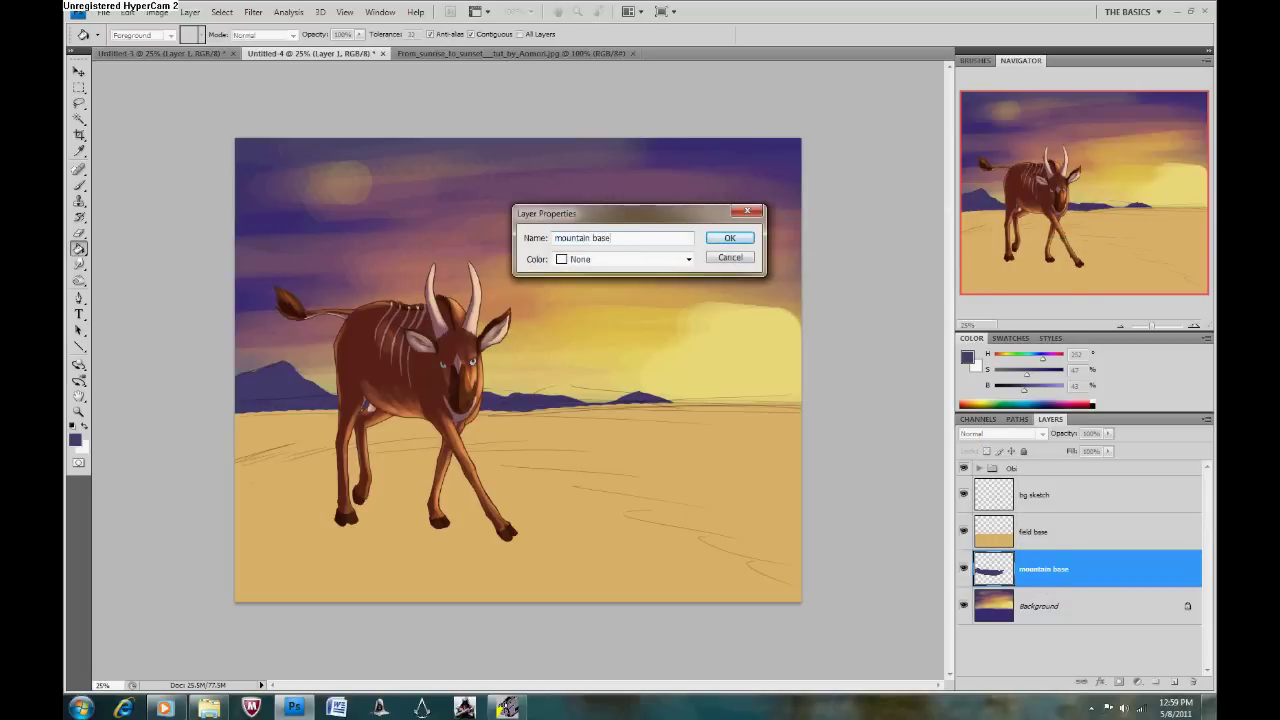
Name the layer mountain base and colourise it a muted purple with Hue/Saturation.
{"action": "key", "text": "Return"}
{"action": "key", "text": "ctrl+u"}
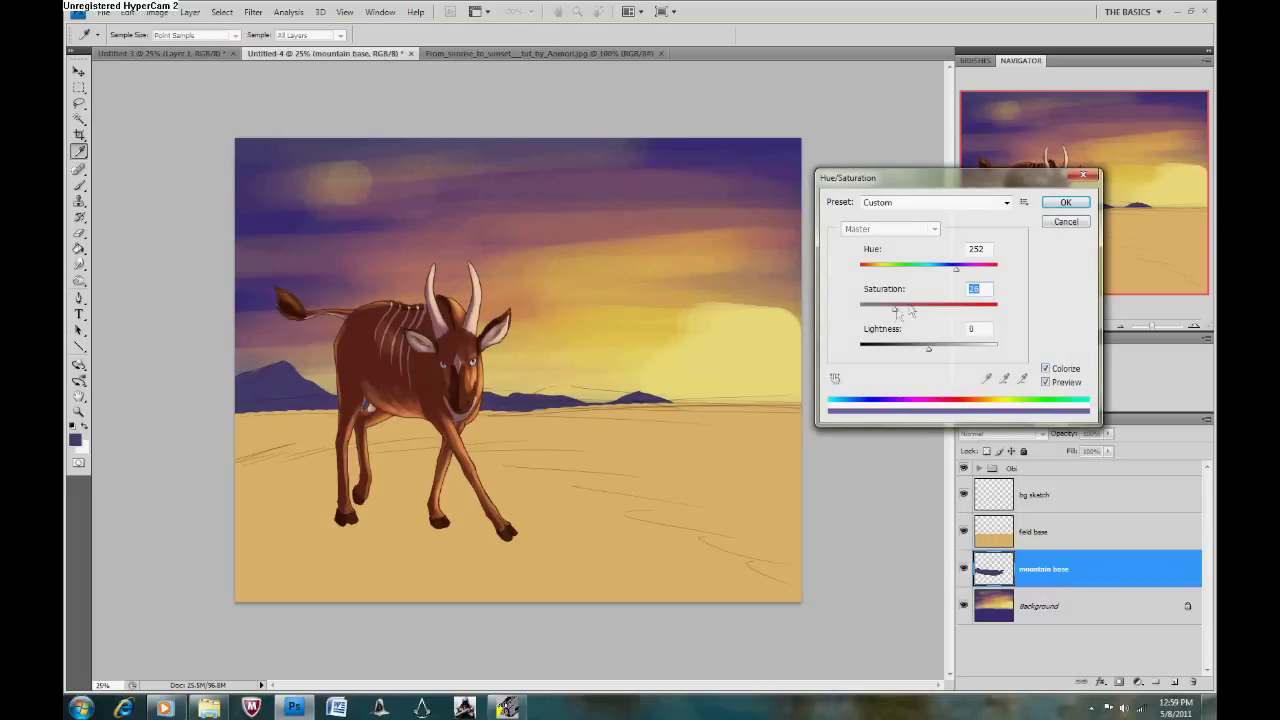
{"action": "key", "text": "Return"}
{"action": "key", "text": "g"}
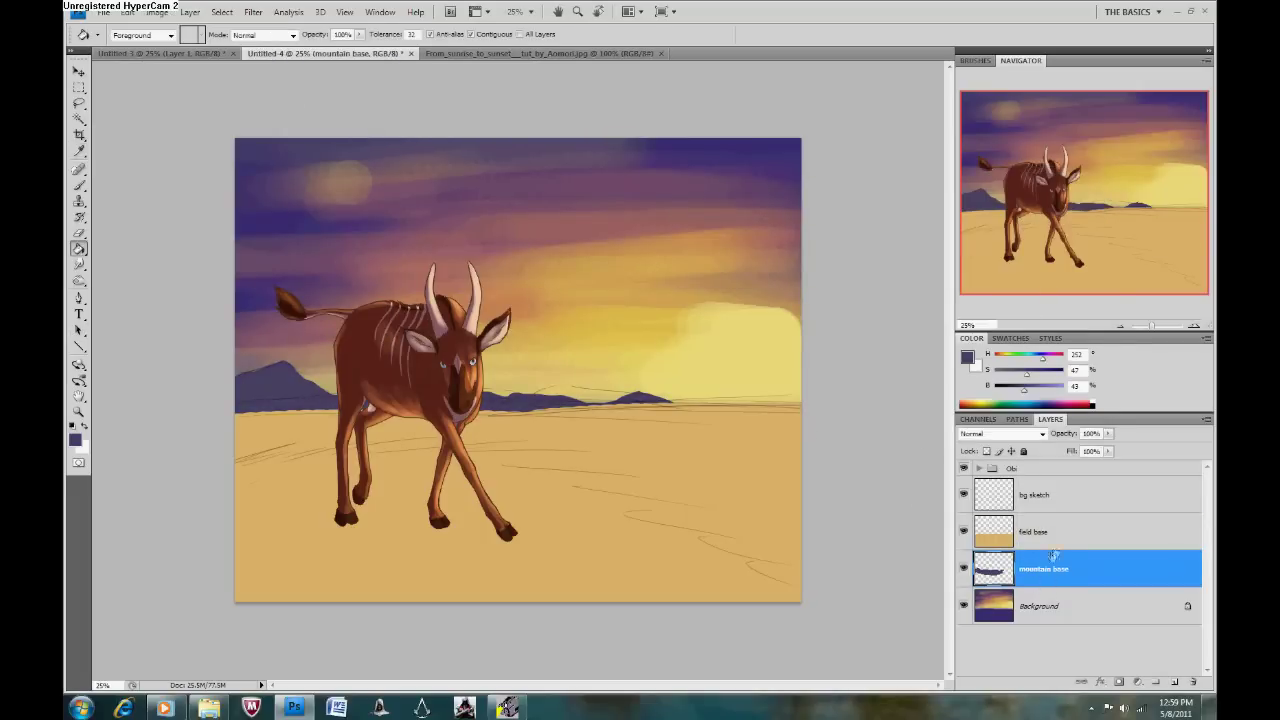
Repaint the field base's left horizon edge in a sampled tan.
{"action": "left_click", "coordinate": [1053, 531]}
{"action": "key", "text": "b"}
{"action": "left_click", "coordinate": [251, 420], "text": "alt"}
{"action": "left_click_drag", "start_coordinate": [251, 420], "coordinate": [522, 418]}
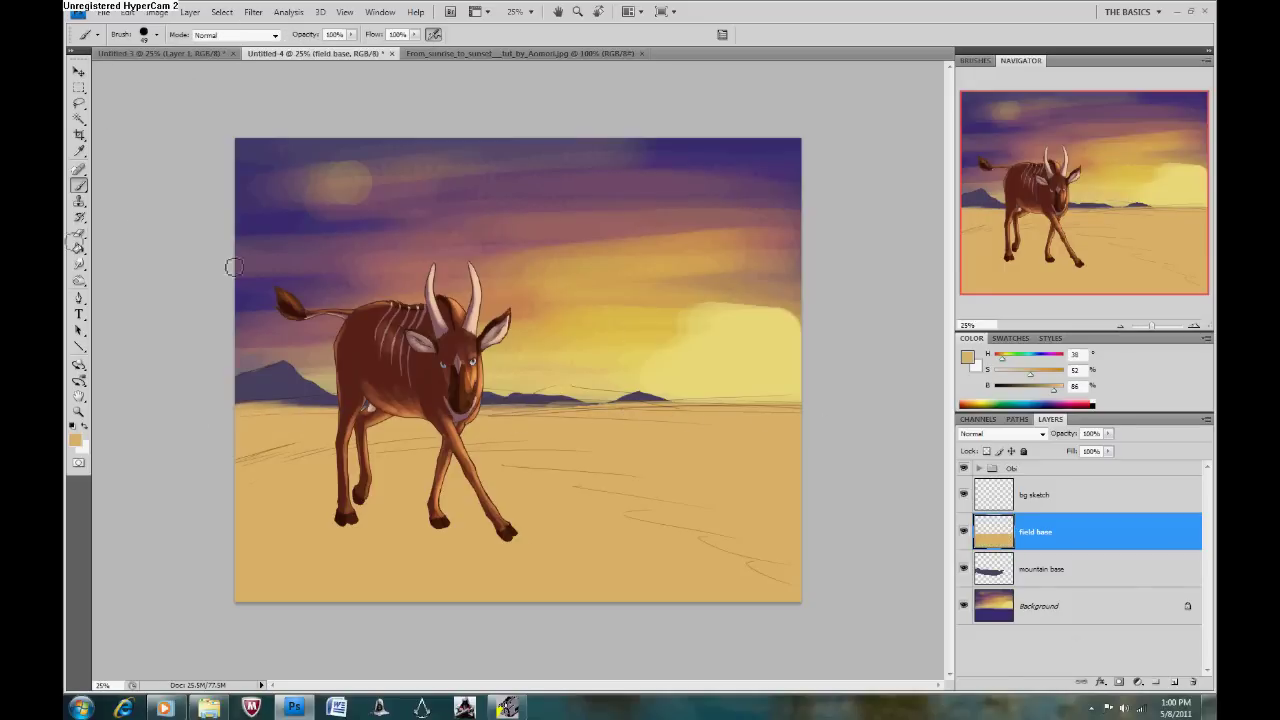
Gaussian-blur the Background sky and add a blank Layer 1 above field base.
{"action": "left_click", "coordinate": [1040, 605]}
{"action": "left_click", "coordinate": [253, 11]}
{"action": "left_click", "coordinate": [320, 200]}
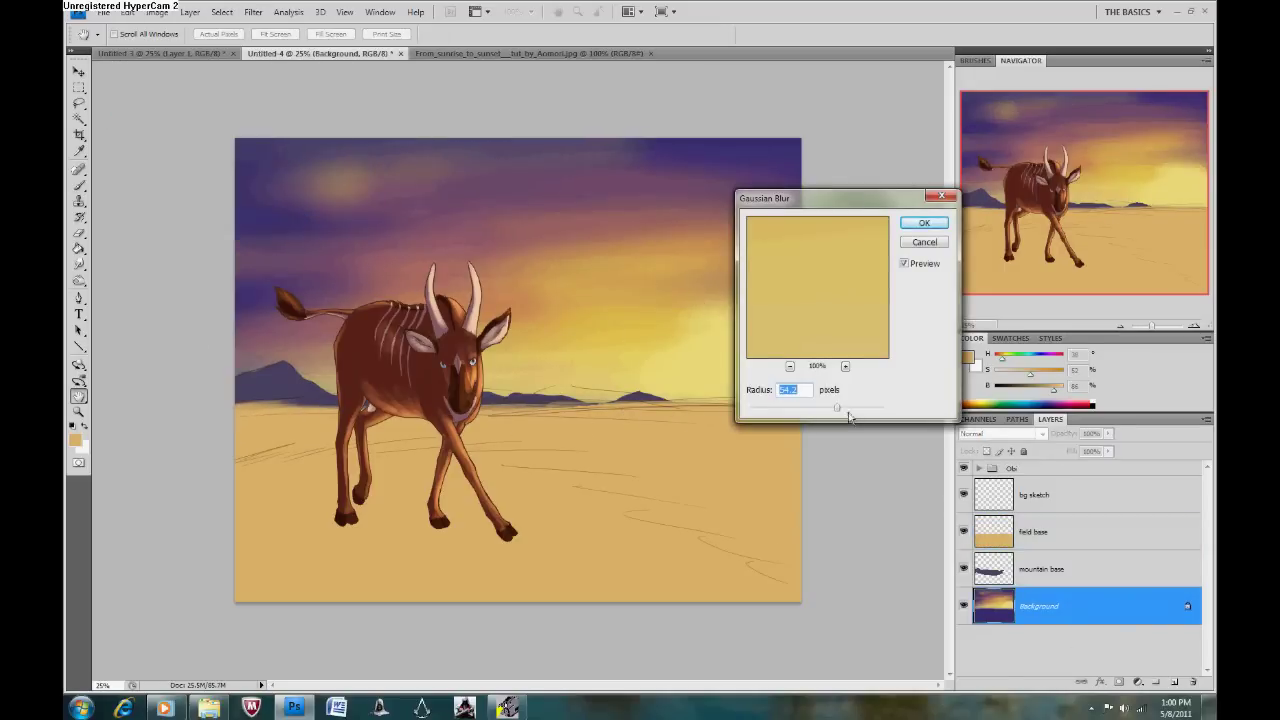
{"action": "left_click", "coordinate": [924, 221]}
{"action": "left_click", "coordinate": [1040, 531]}
{"action": "left_click", "coordinate": [1174, 681]}
{"action": "left_click", "coordinate": [100, 34]}
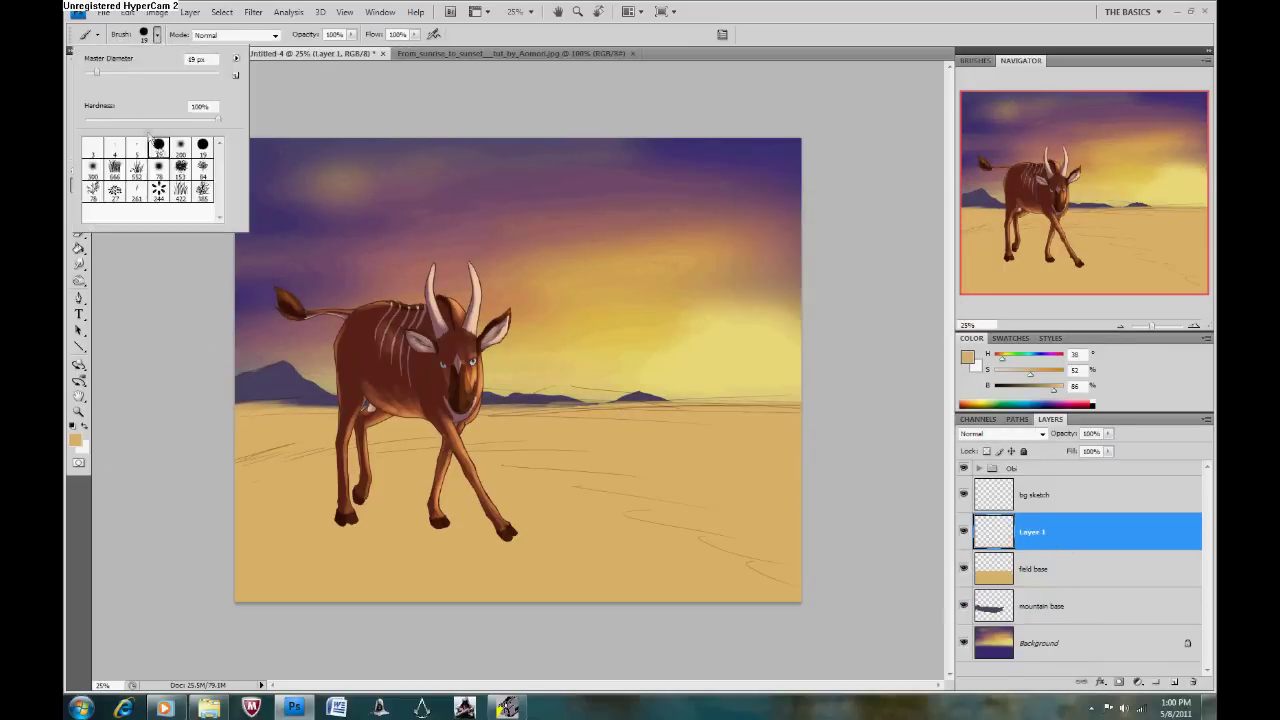
Sample a darker tan, choose a grass brush, and place Layer 1 above the Obi group.
{"action": "key", "text": "i"}
{"action": "left_click", "coordinate": [74, 440]}
{"action": "left_click", "coordinate": [887, 270]}
{"action": "key", "text": "Return"}
{"action": "key", "text": "b"}
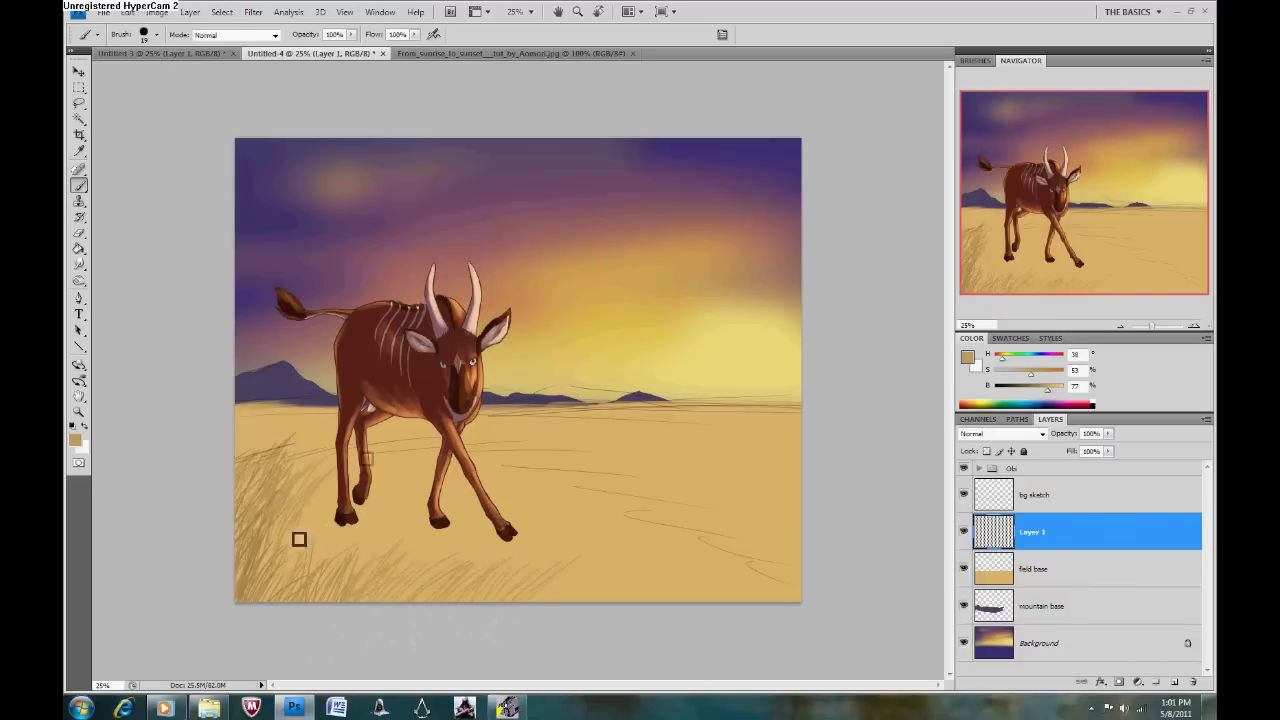
{"action": "left_click_drag", "start_coordinate": [1011, 468], "coordinate": [1011, 550]}
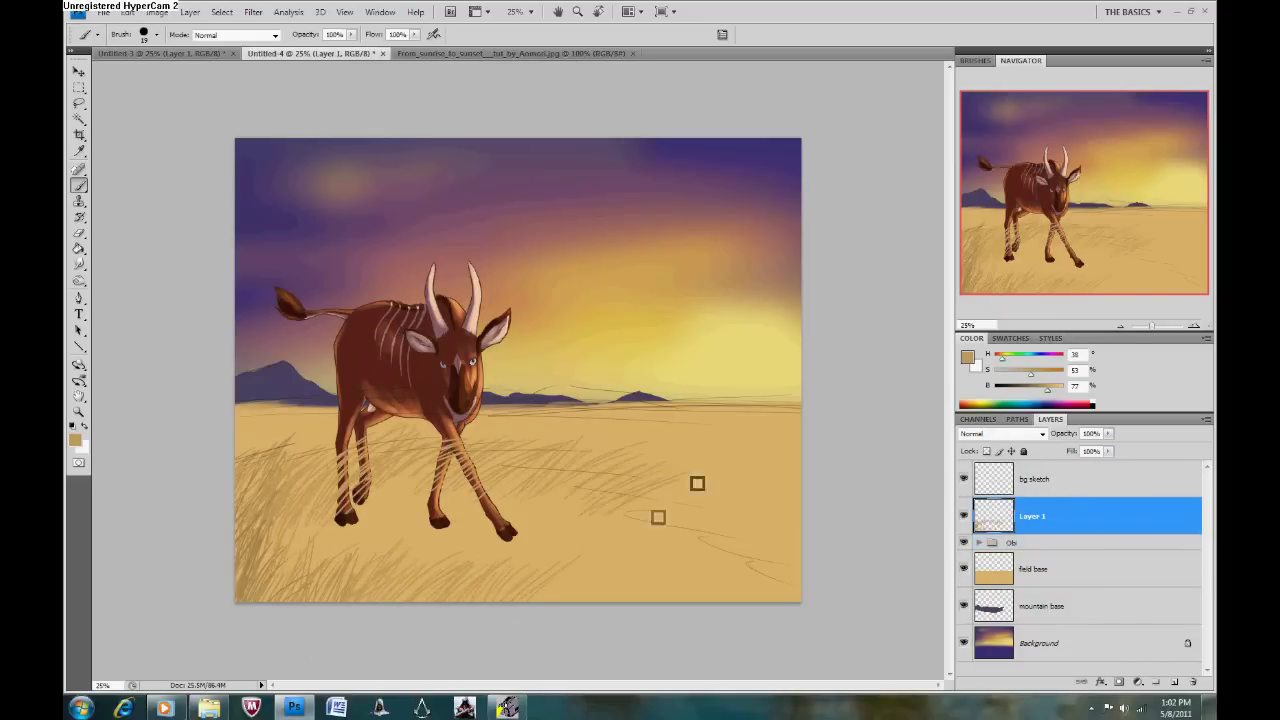
Paint pale tan grass strokes across the lower and right parts of the field.
{"action": "left_click_drag", "start_coordinate": [650, 564], "coordinate": [754, 544]}
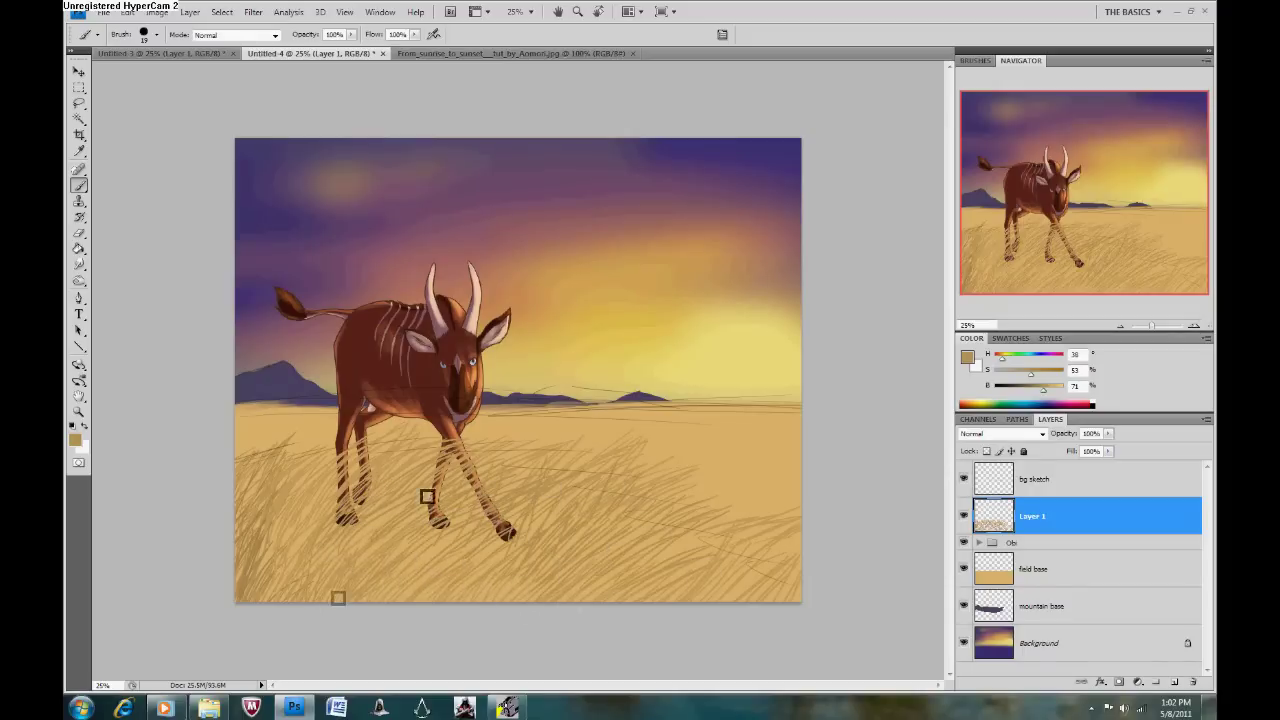
{"action": "left_click_drag", "start_coordinate": [697, 598], "coordinate": [612, 570]}
{"action": "mouse_move", "coordinate": [591, 465]}
{"action": "left_mouse_down"}
{"action": "mouse_move", "coordinate": [734, 477]}
{"action": "mouse_move", "coordinate": [724, 450]}
{"action": "left_mouse_up"}
{"action": "key", "text": "alt+bracketleft"}
{"action": "key", "text": "alt+bracketleft"}
Undo the darker grass strokes, brighten the sand colour, and delete the bg sketch layer.
{"action": "left_click", "coordinate": [74, 440]}
{"action": "left_click", "coordinate": [1137, 200]}
{"action": "left_click_drag", "start_coordinate": [262, 575], "coordinate": [523, 556]}
{"action": "left_click_drag", "start_coordinate": [654, 544], "coordinate": [756, 598]}
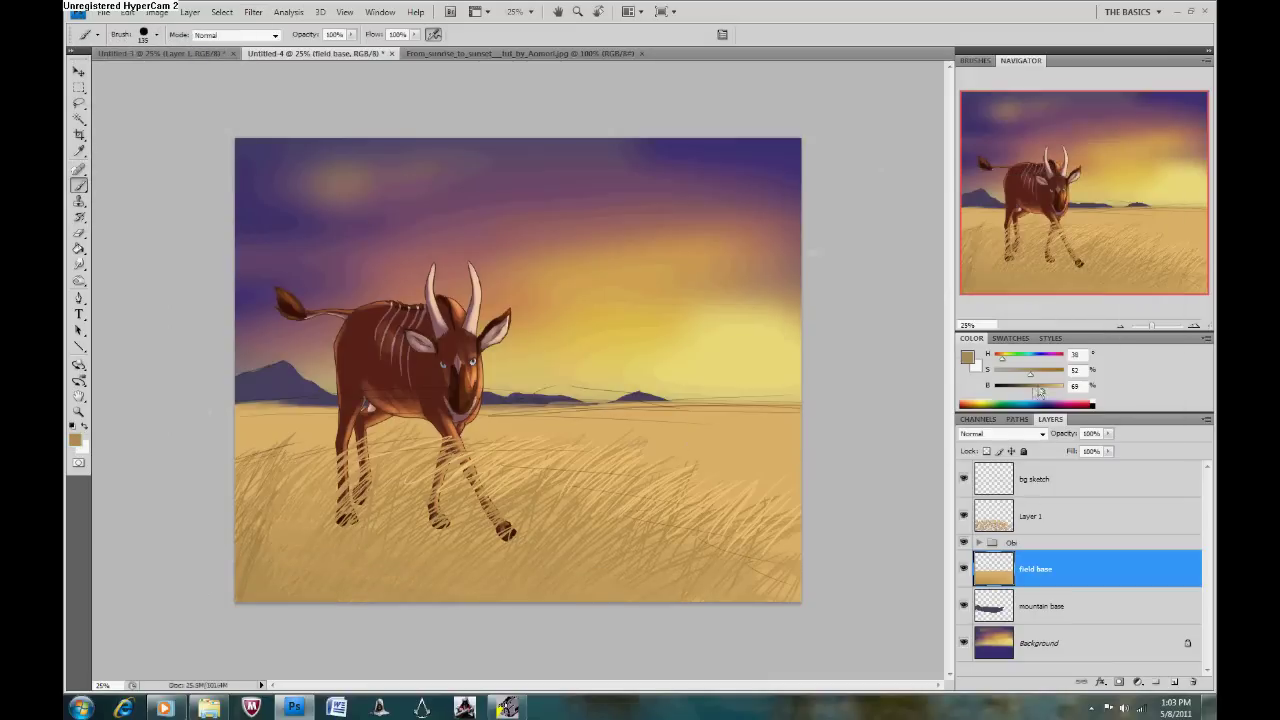
{"action": "key", "text": "ctrl+alt+z"}
{"action": "key", "text": "ctrl+alt+z"}
{"action": "key", "text": "ctrl+alt+z"}
{"action": "key", "text": "ctrl+alt+z"}
{"action": "key", "text": "ctrl+alt+z"}
{"action": "key", "text": "ctrl+alt+z"}
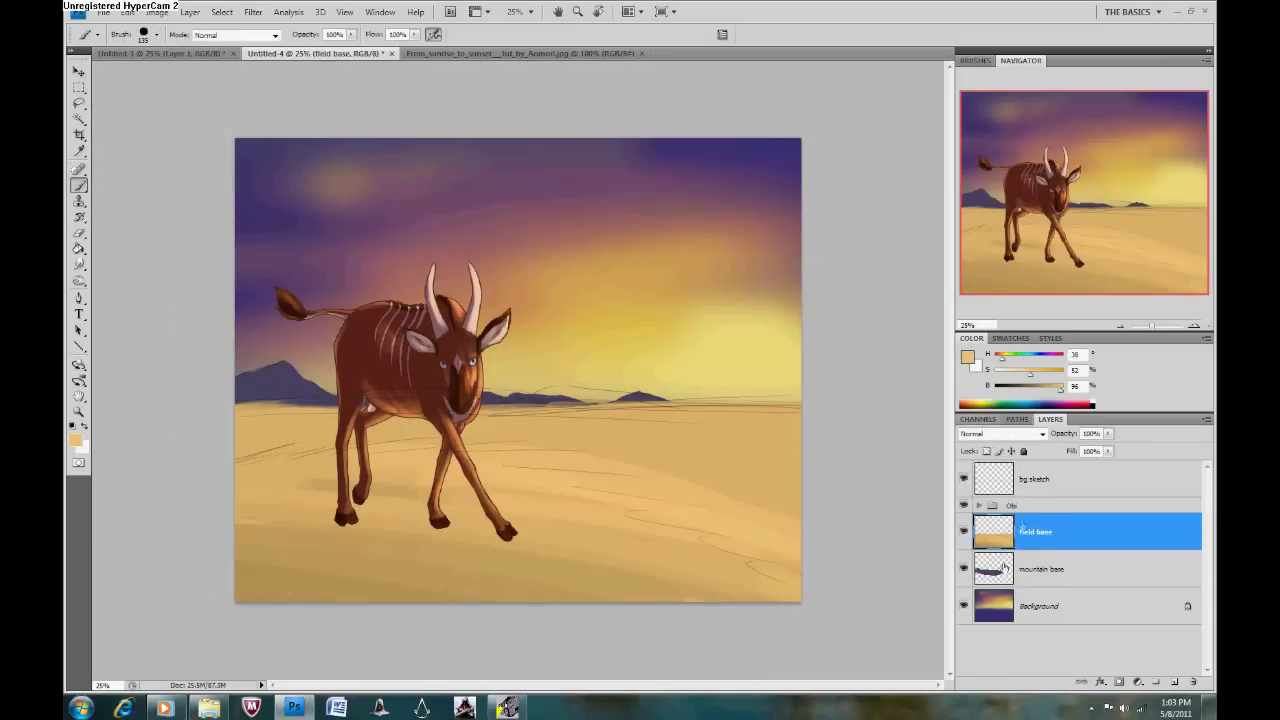
{"action": "left_click_drag", "start_coordinate": [1063, 392], "coordinate": [1070, 392]}
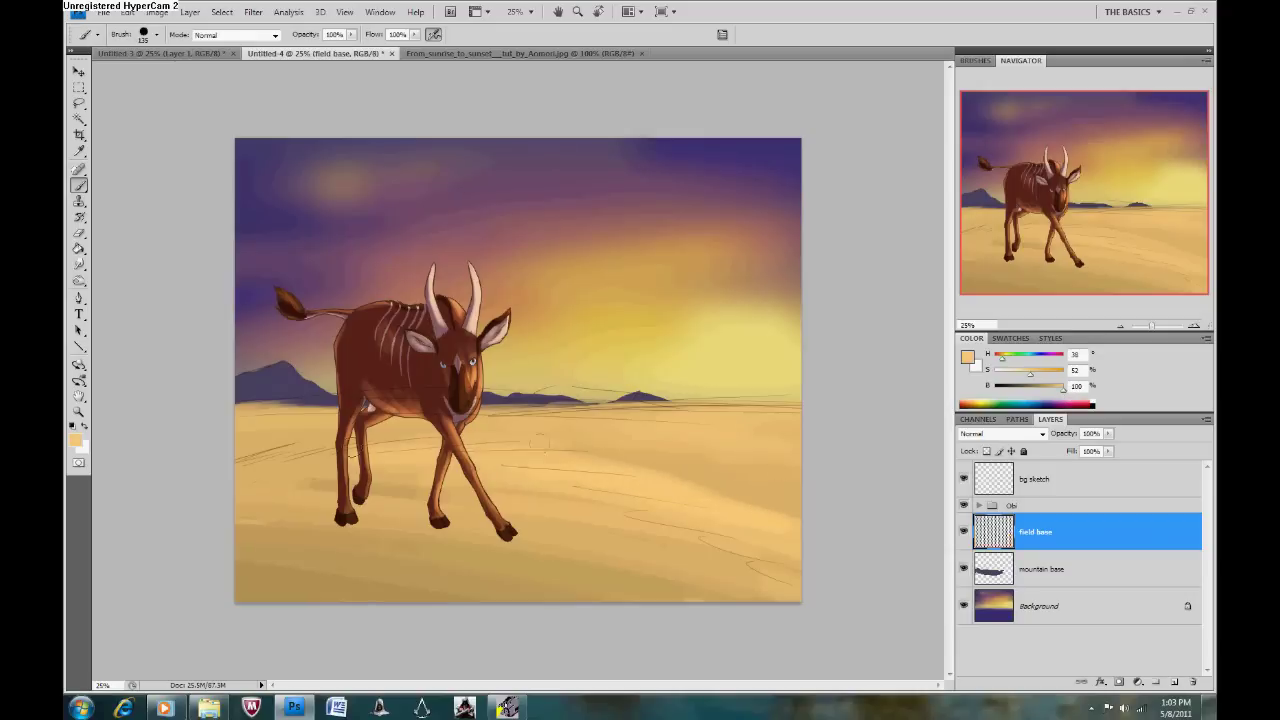
{"action": "left_click", "coordinate": [557, 263]}
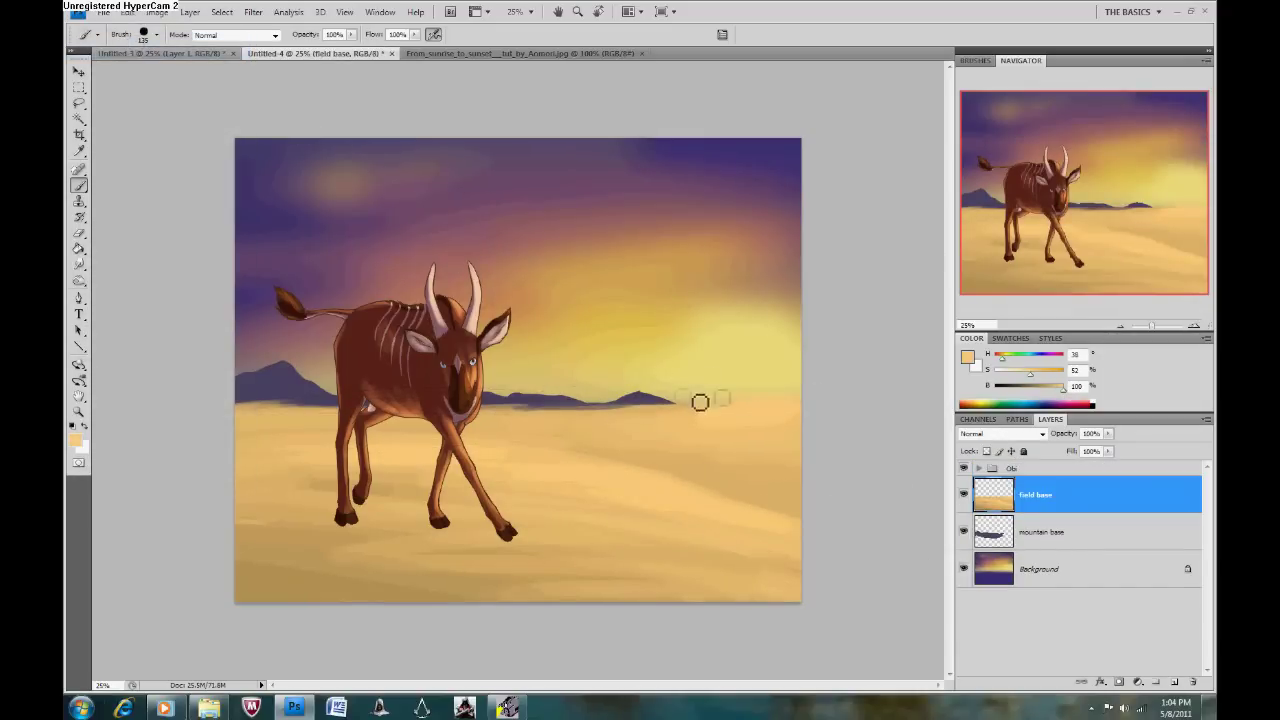
Shade the mountain base slopes with a small dark brush at 100% zoom.
{"action": "left_click", "coordinate": [1040, 531]}
{"action": "left_click", "coordinate": [515, 11]}
{"action": "left_click", "coordinate": [528, 59]}
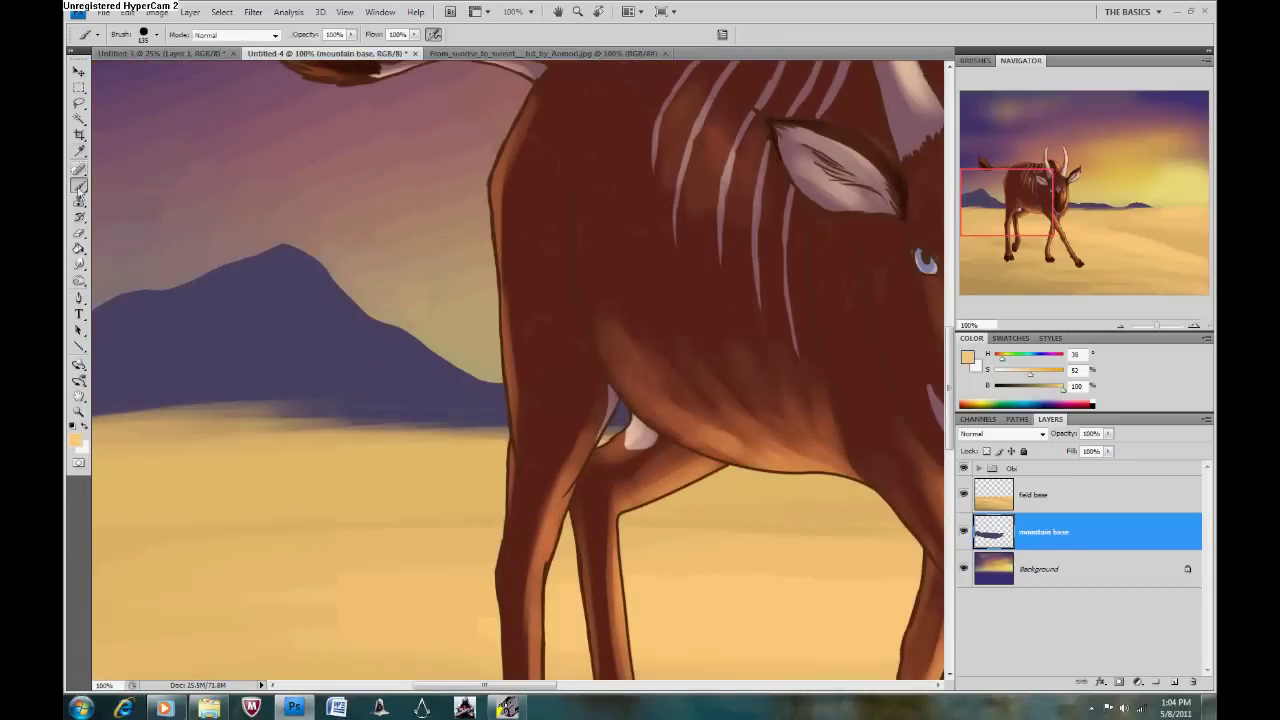
{"action": "left_click", "coordinate": [143, 34]}
{"action": "double_click", "coordinate": [110, 170]}
{"action": "left_click_drag", "start_coordinate": [190, 296], "coordinate": [110, 325]}
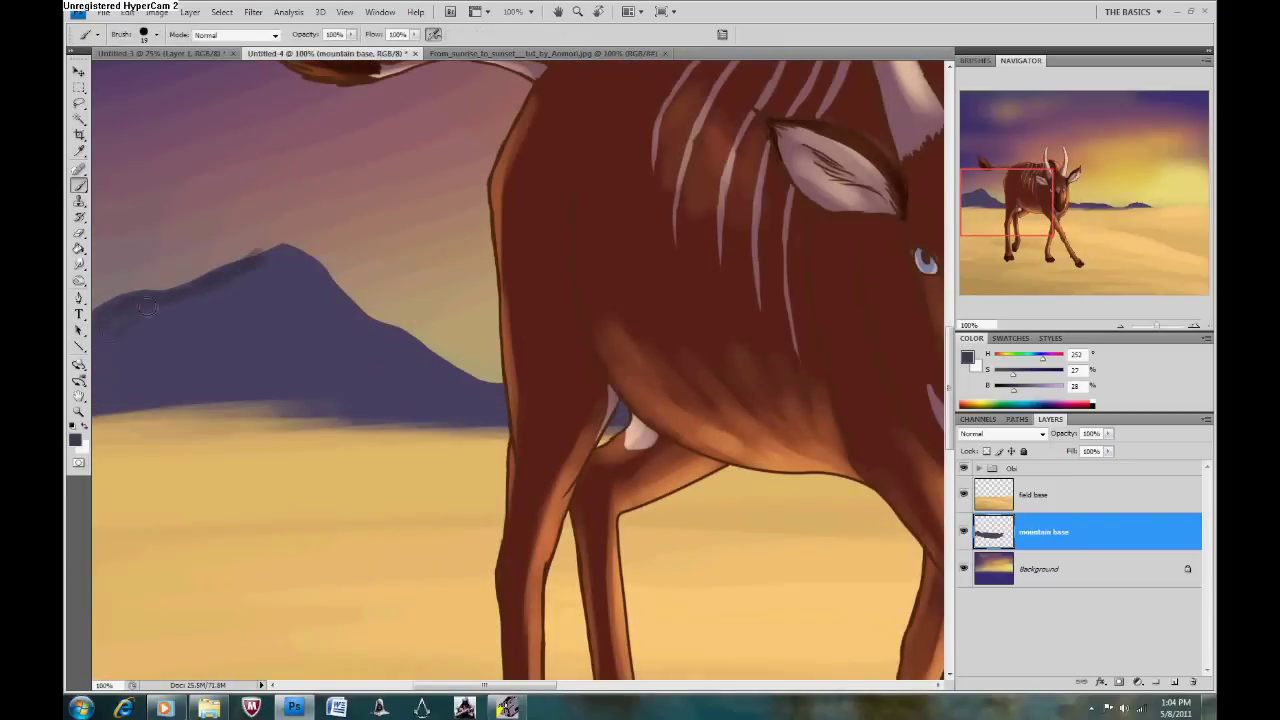
{"action": "scroll", "coordinate": [318, 549], "scroll_direction": "left", "scroll_amount": 5}
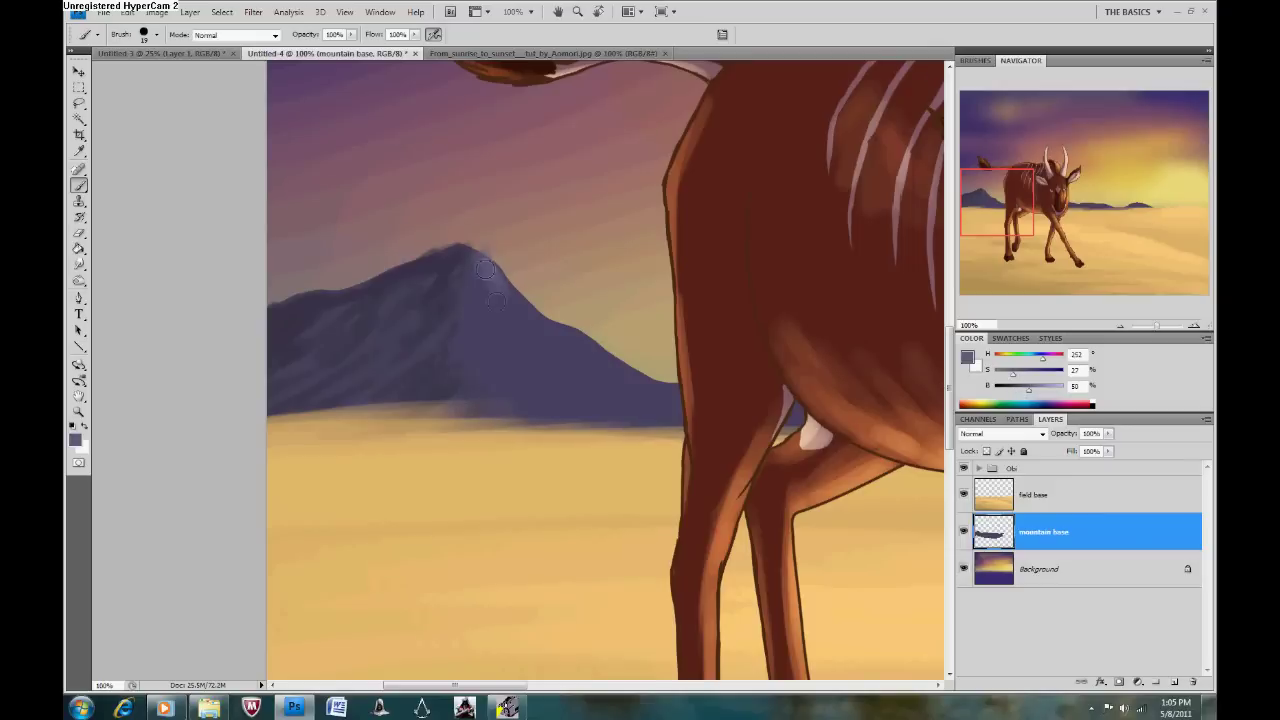
{"action": "left_click_drag", "start_coordinate": [574, 389], "coordinate": [611, 382]}
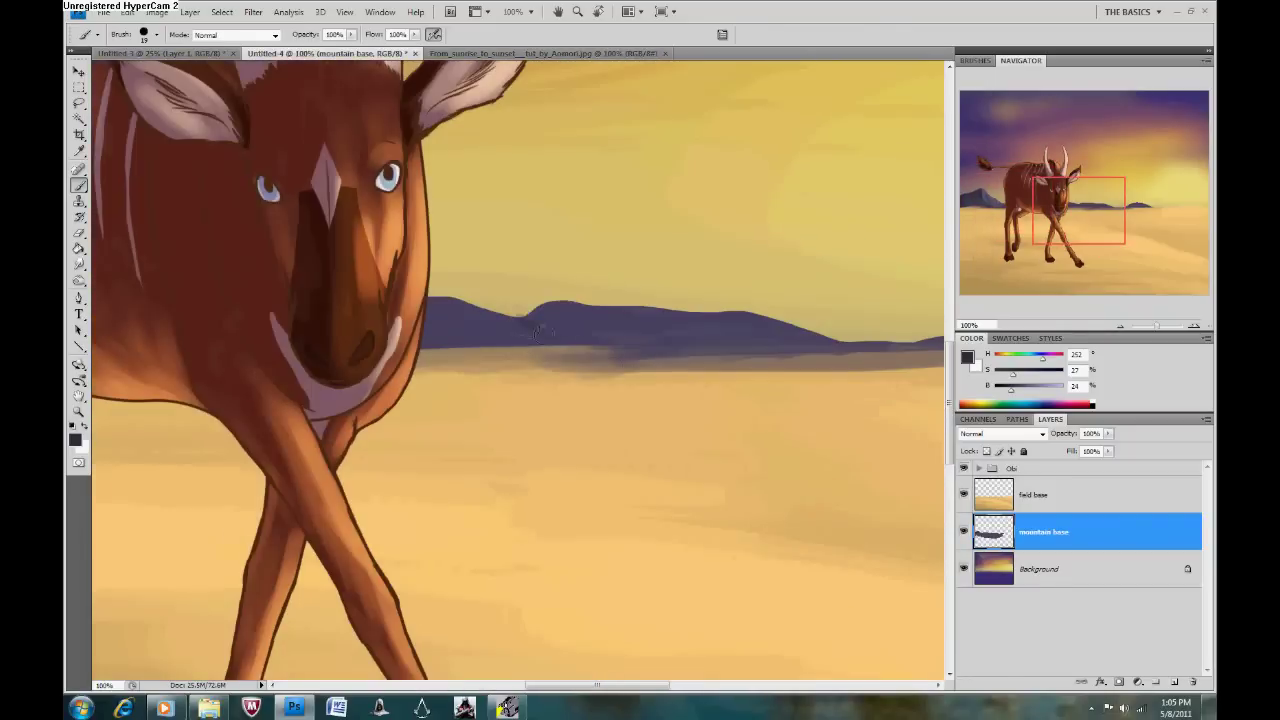
{"action": "left_click_drag", "start_coordinate": [1065, 229], "coordinate": [1082, 232]}
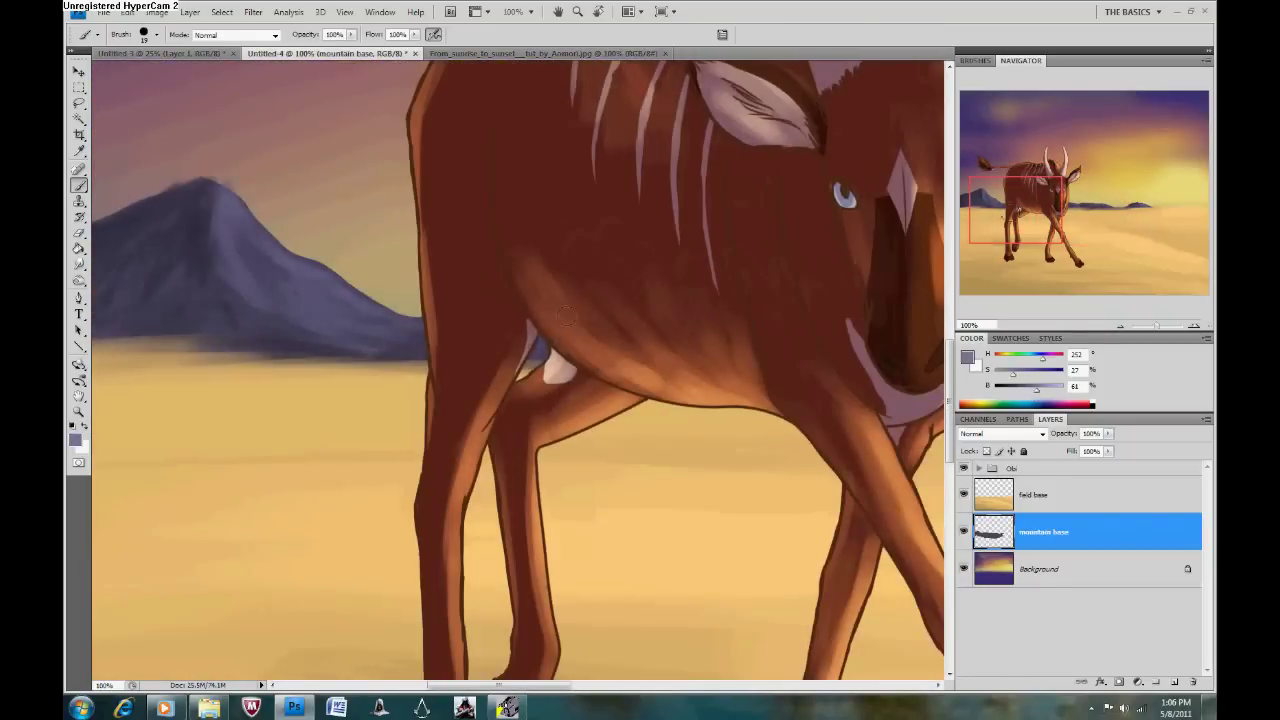
{"action": "key", "text": "ctrl+0"}
Colourise the mountains a muted brownish grey with Hue/Saturation.
{"action": "left_click", "coordinate": [157, 11]}
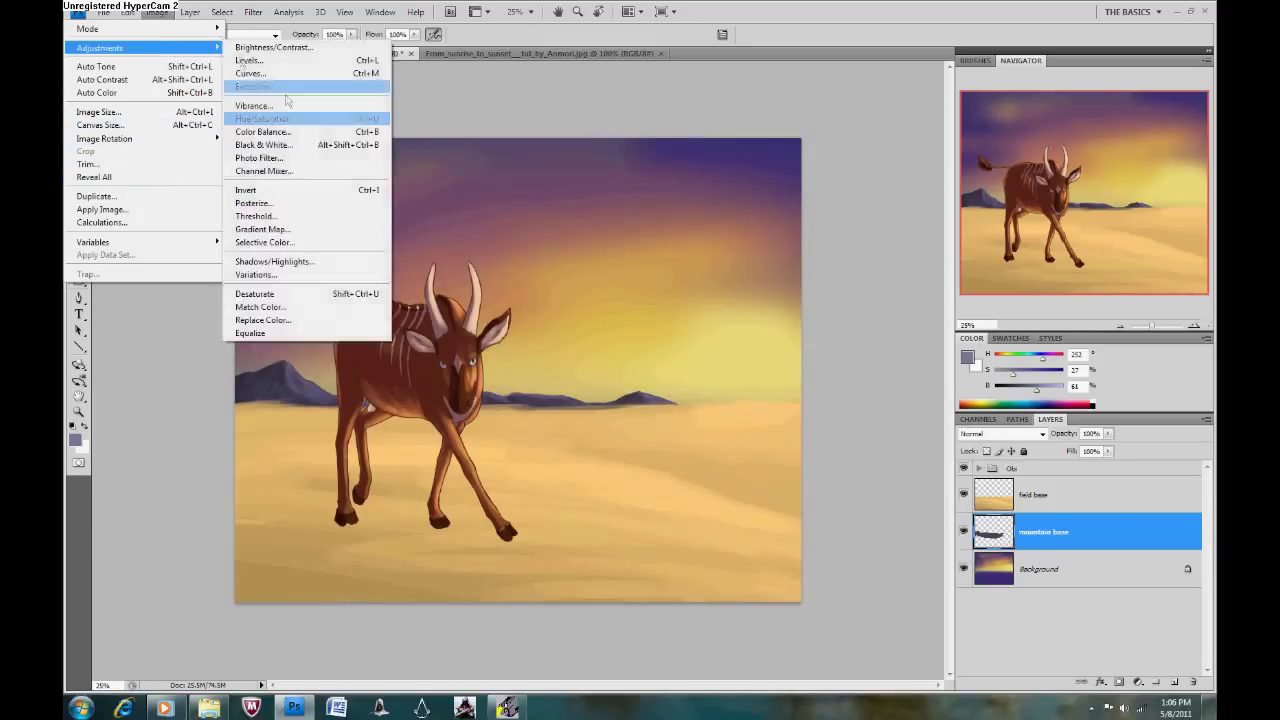
{"action": "left_click", "coordinate": [270, 112]}
{"action": "left_click_drag", "start_coordinate": [928, 268], "coordinate": [882, 269]}
{"action": "key", "text": "alt+o"}
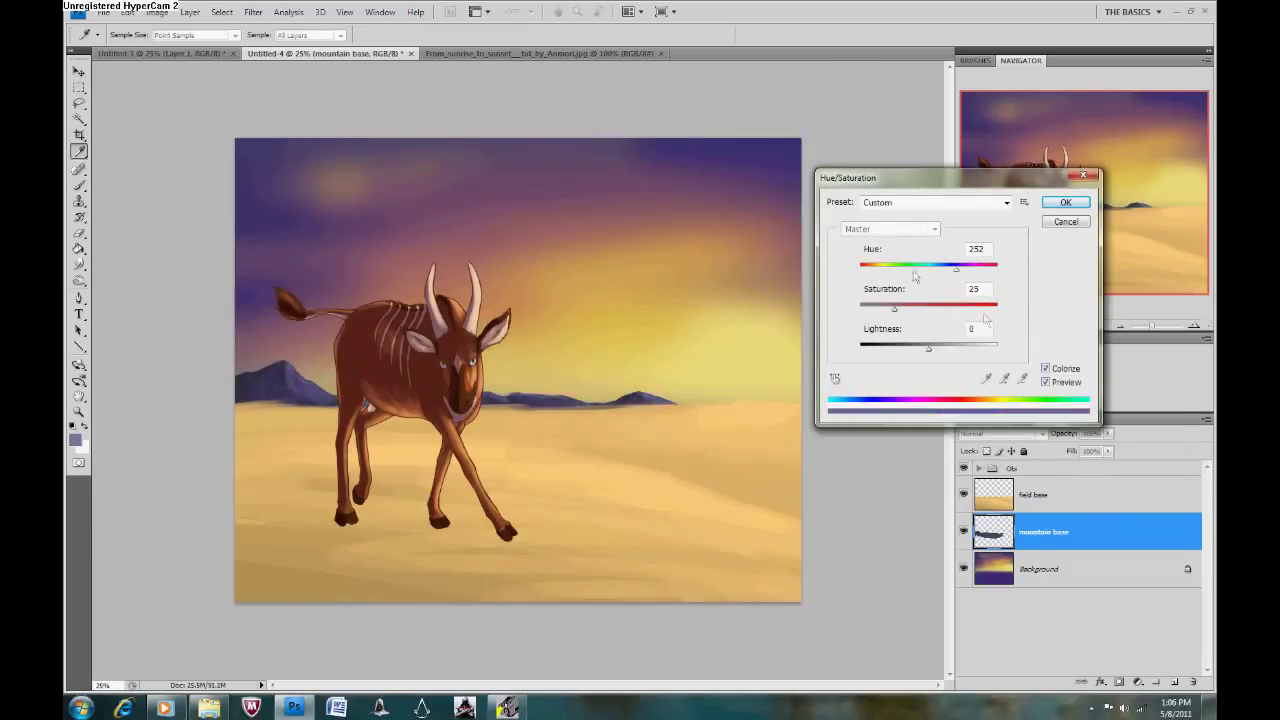
{"action": "key", "text": "Return"}
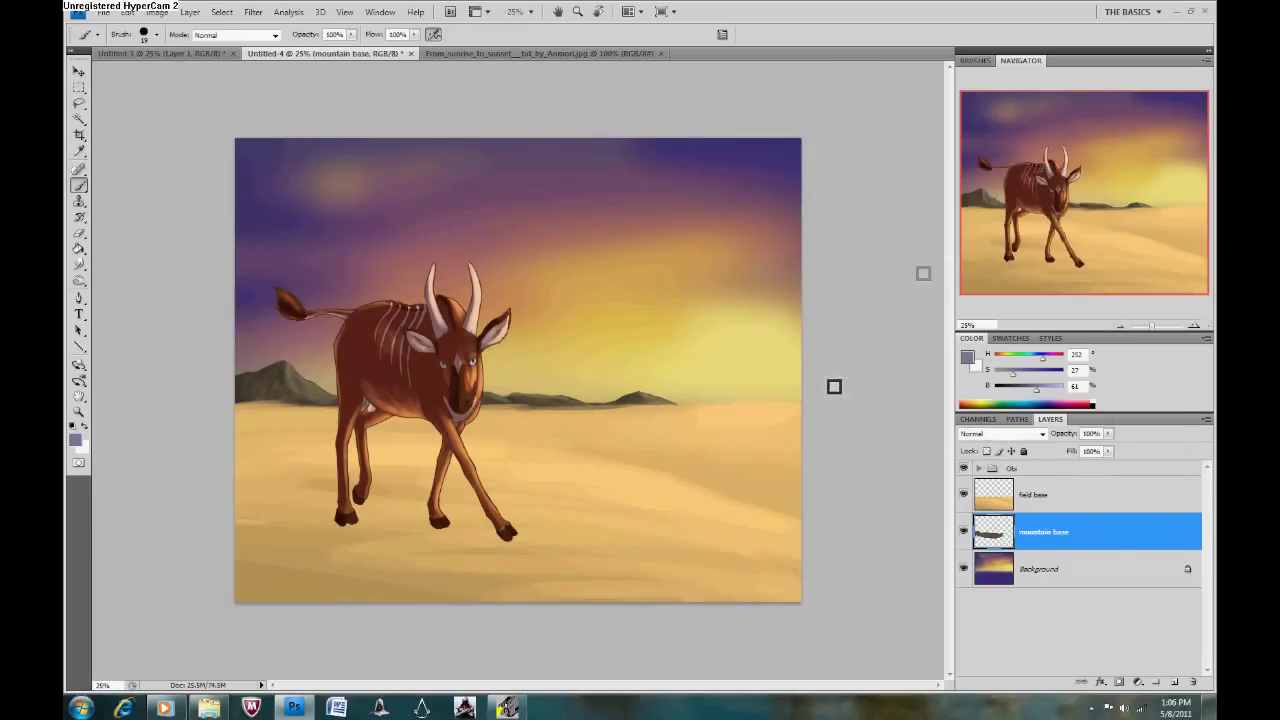
{"action": "left_click", "coordinate": [985, 569]}
{"action": "key", "text": "b"}
{"action": "left_click", "coordinate": [155, 36]}
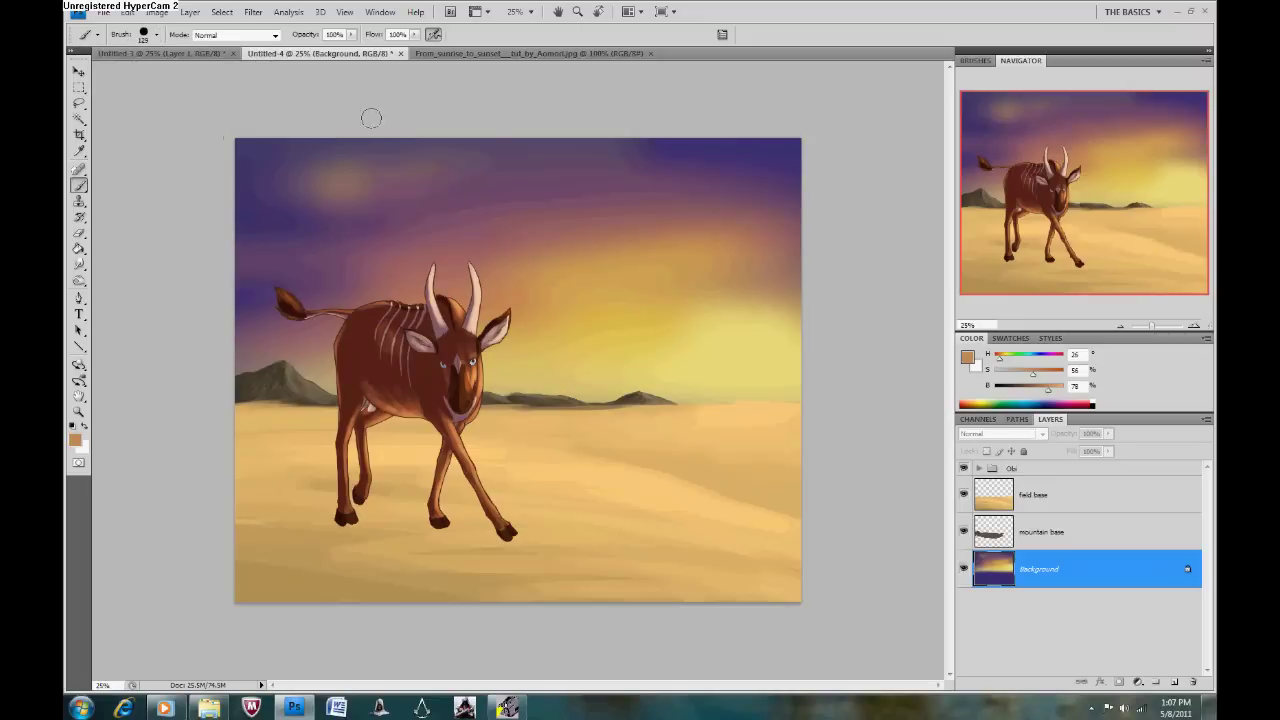
Paint a pale cloud stroke on a new layer, filter it, and merge it into the Background.
{"action": "key", "text": "ctrl+shift+alt+n"}
{"action": "left_click_drag", "start_coordinate": [240, 330], "coordinate": [553, 131]}
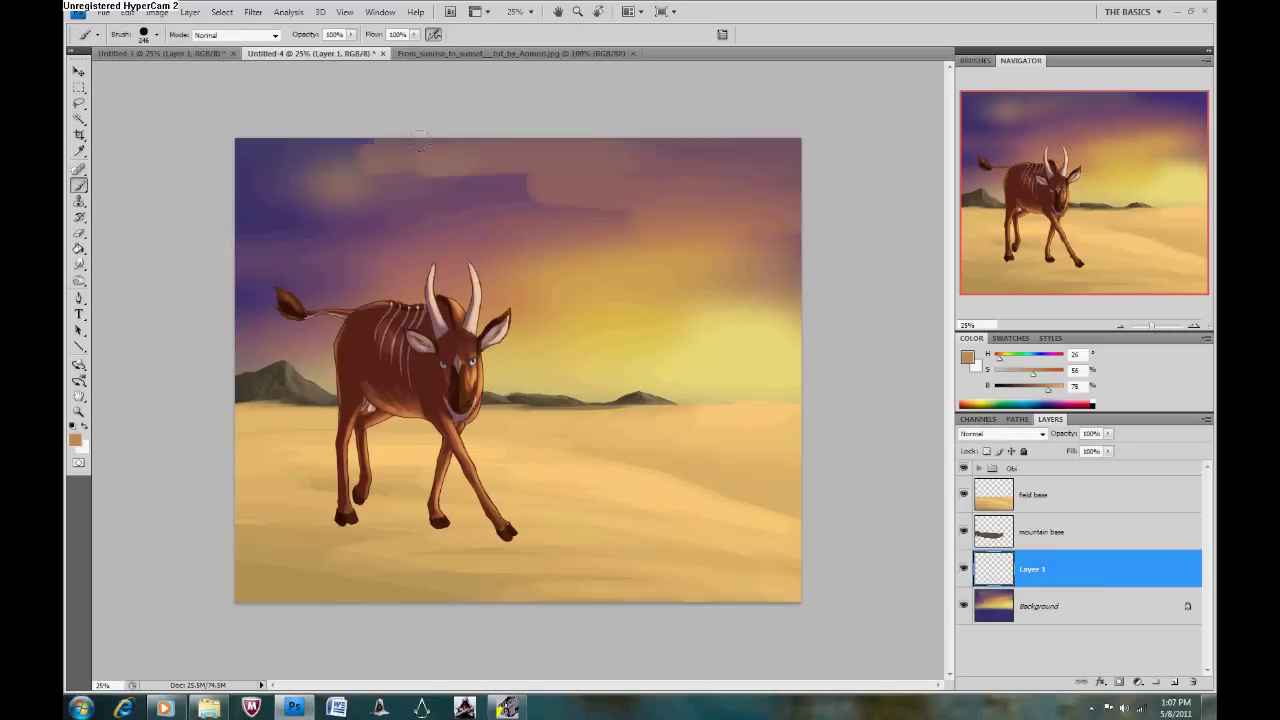
{"action": "left_click", "coordinate": [253, 11]}
{"action": "key", "text": "Escape"}
{"action": "key", "text": "ctrl+e"}
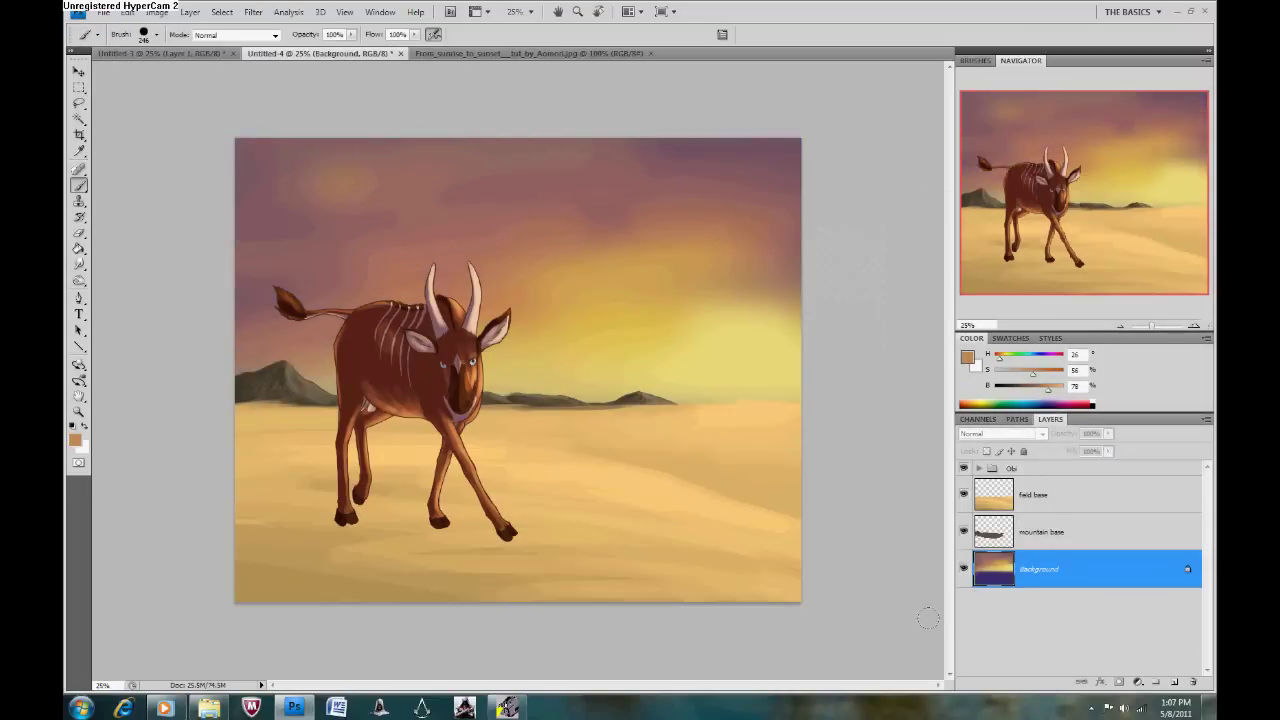
Toggle the mountain and field layers to compare the sky, then select shading1 in the Obi group.
{"action": "left_click", "coordinate": [963, 531]}
{"action": "left_click", "coordinate": [963, 494]}
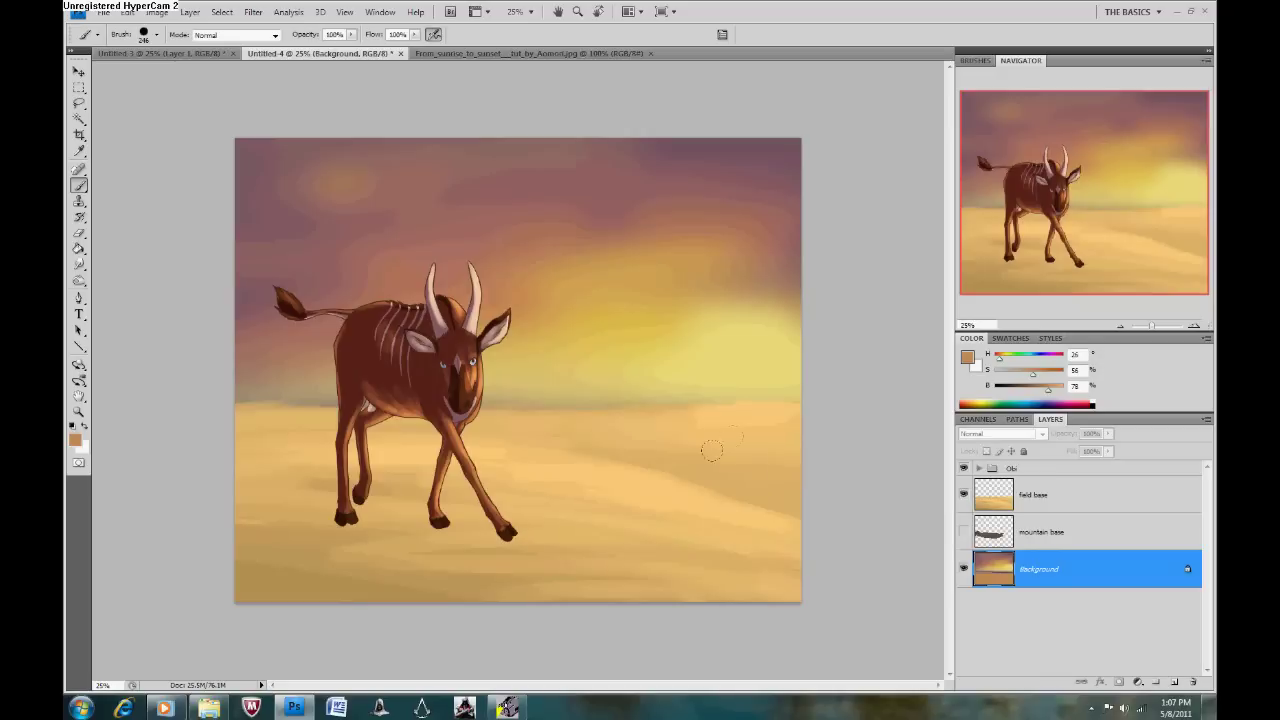
{"action": "left_click", "coordinate": [963, 531]}
{"action": "left_click", "coordinate": [790, 432], "text": "alt"}
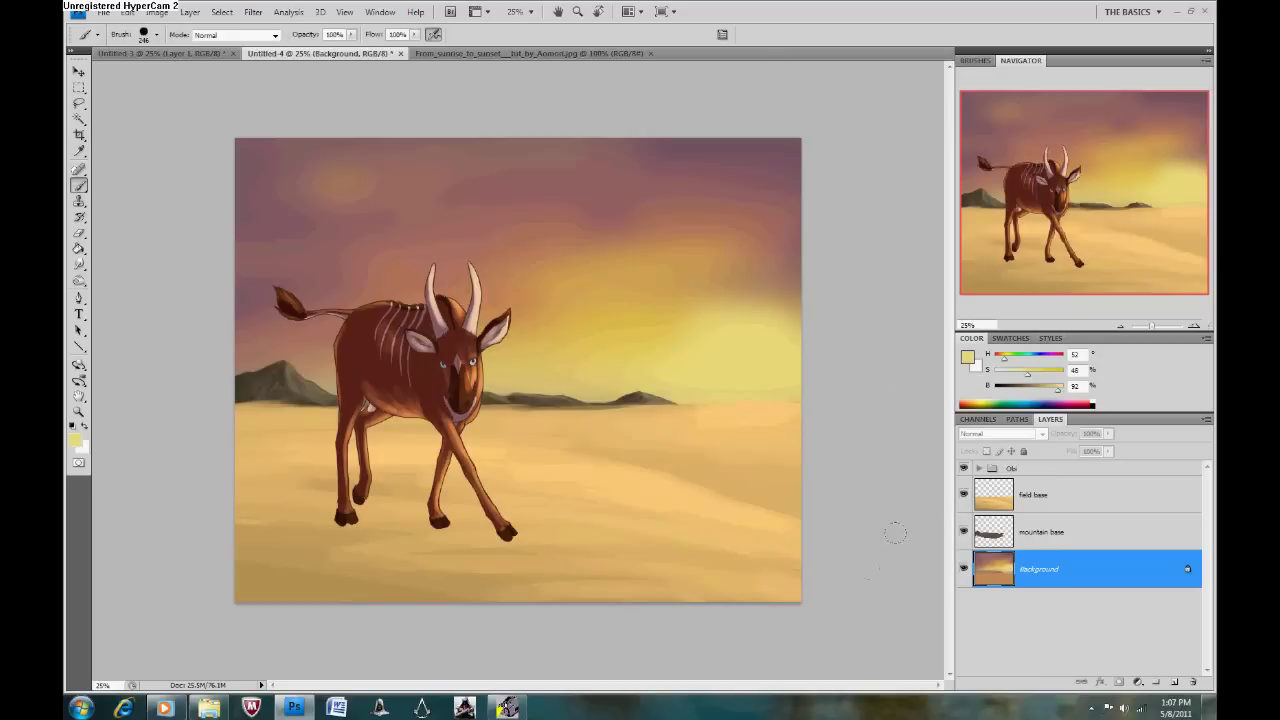
{"action": "left_click", "coordinate": [1040, 531]}
{"action": "left_click", "coordinate": [1040, 494]}
{"action": "left_click", "coordinate": [978, 468]}
Make dark purple the paint colour and choose a brush tip on the field base layer.
{"action": "left_click", "coordinate": [1072, 569]}
{"action": "left_click", "coordinate": [74, 440]}
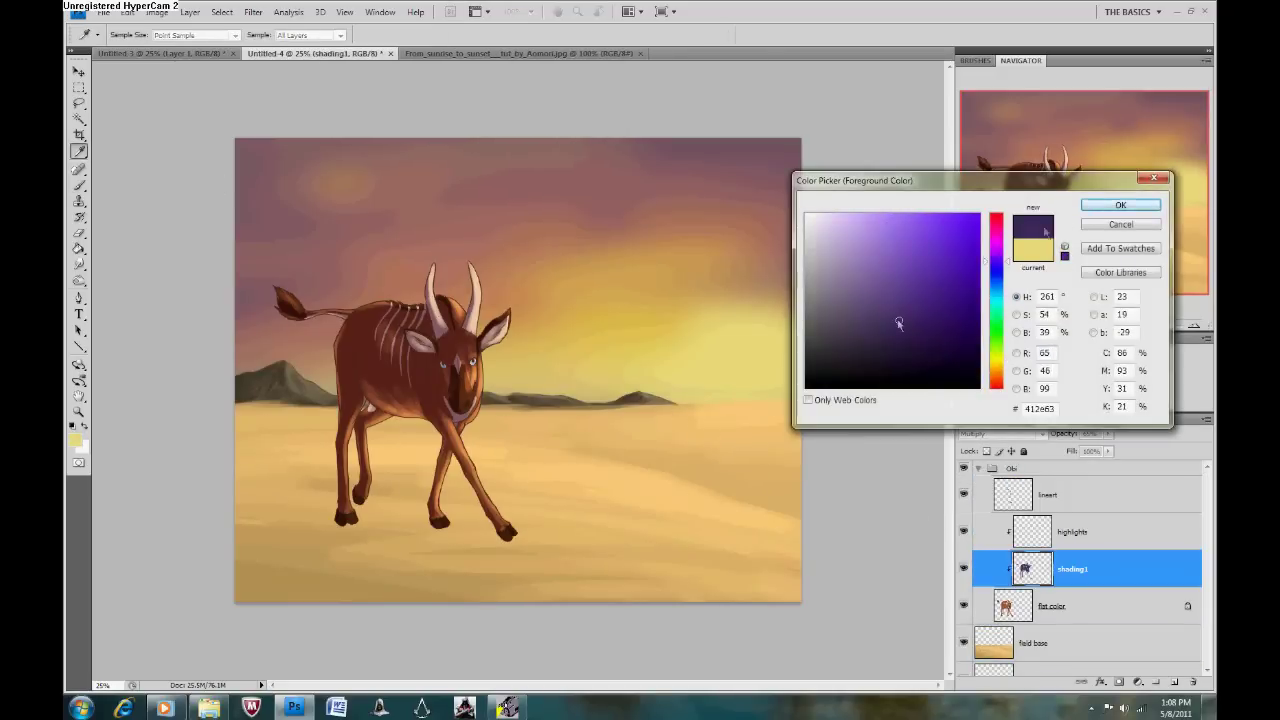
{"action": "left_click", "coordinate": [1120, 204]}
{"action": "key", "text": "b"}
{"action": "left_click", "coordinate": [978, 468]}
{"action": "left_click", "coordinate": [1040, 494]}
{"action": "left_click", "coordinate": [156, 34]}
{"action": "key", "text": "Return"}
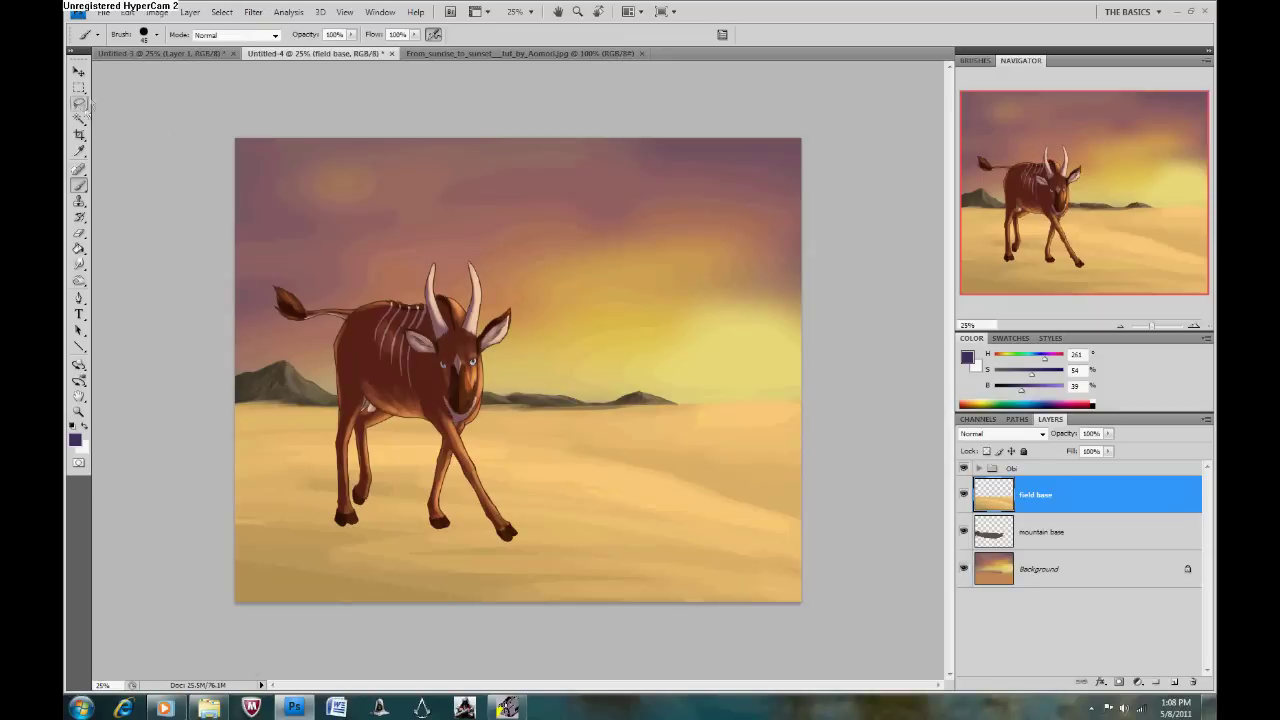
Lasso the long shadow shapes stretching from the antelope's hooves and legs.
{"action": "key", "text": "l"}
{"action": "left_click_drag", "start_coordinate": [335, 515], "coordinate": [280, 520]}
{"action": "left_click_drag", "start_coordinate": [157, 16], "coordinate": [492, 541]}
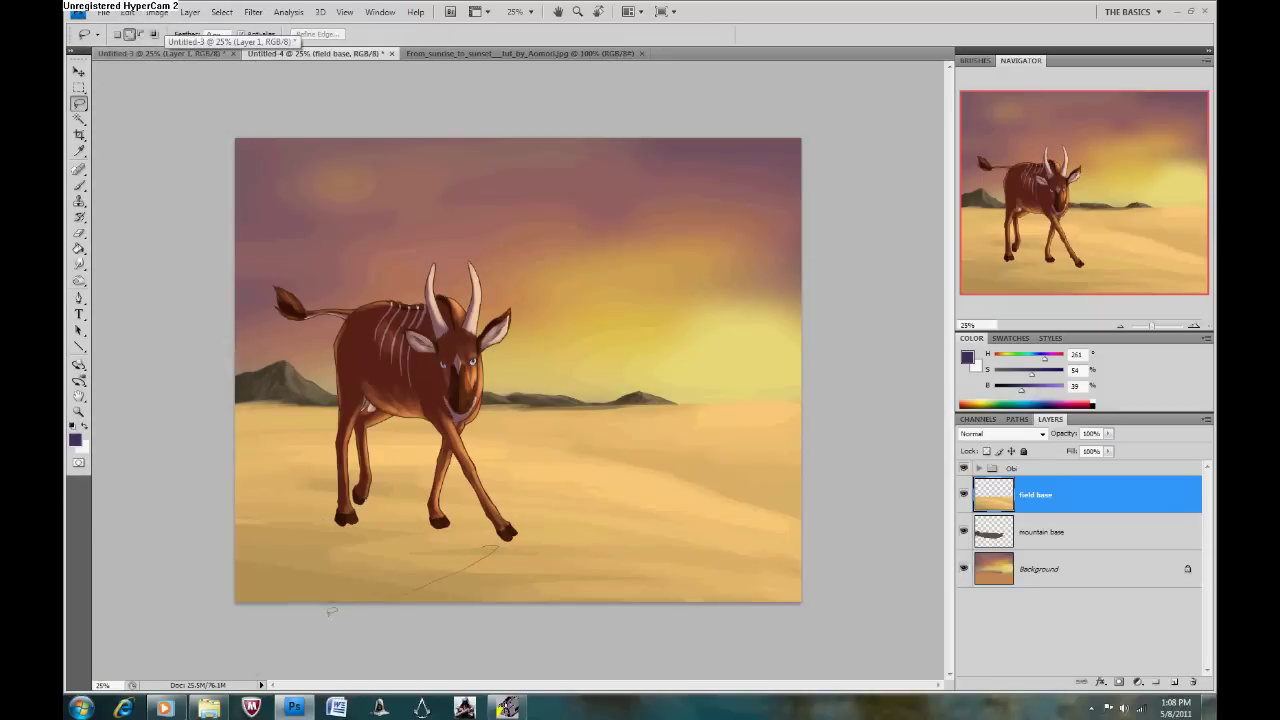
{"action": "left_click_drag", "start_coordinate": [337, 622], "coordinate": [400, 530]}
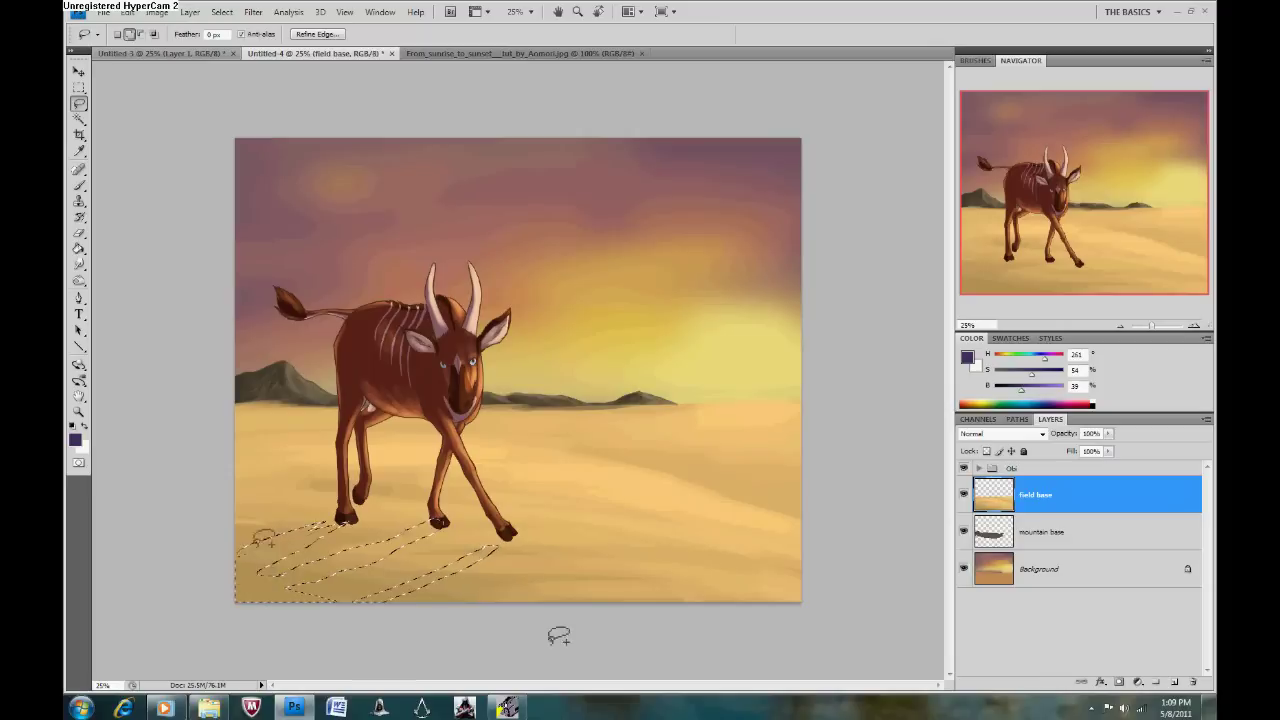
Fill the shadow selection with purple on a new Multiply layer.
{"action": "key", "text": "g"}
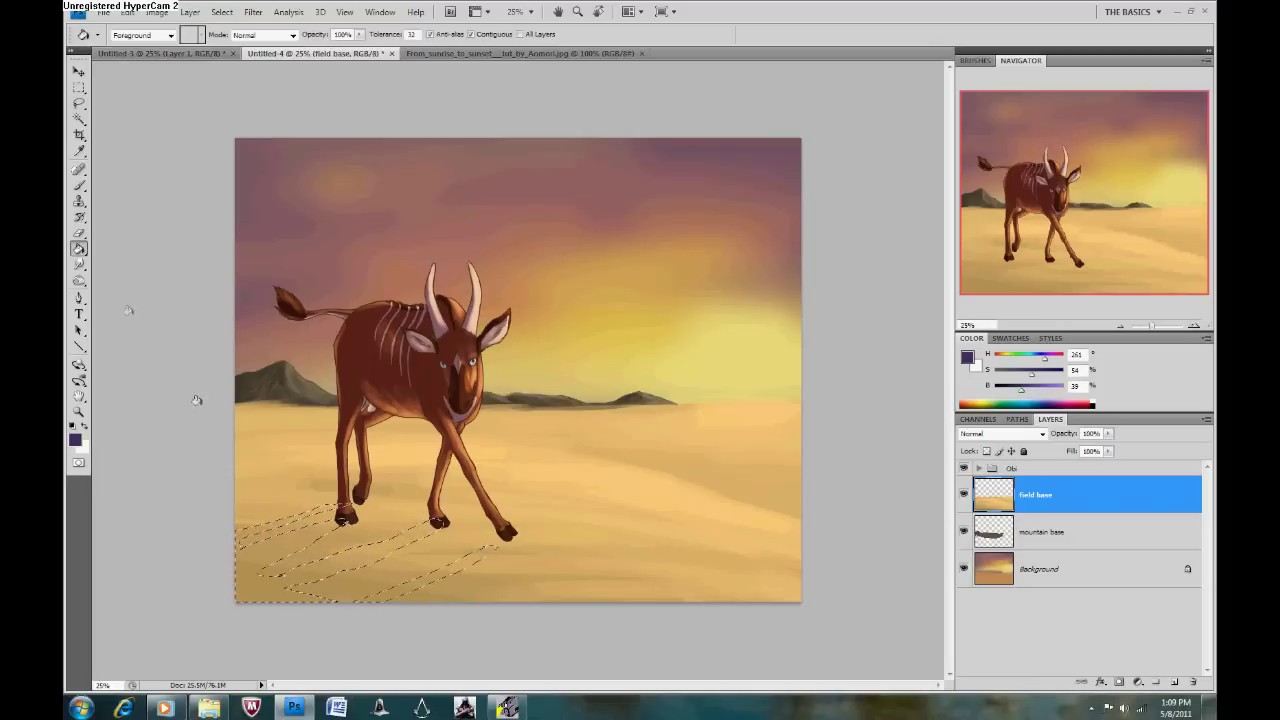
{"action": "left_click", "coordinate": [300, 560]}
{"action": "left_click", "coordinate": [127, 11]}
{"action": "left_click", "coordinate": [103, 53]}
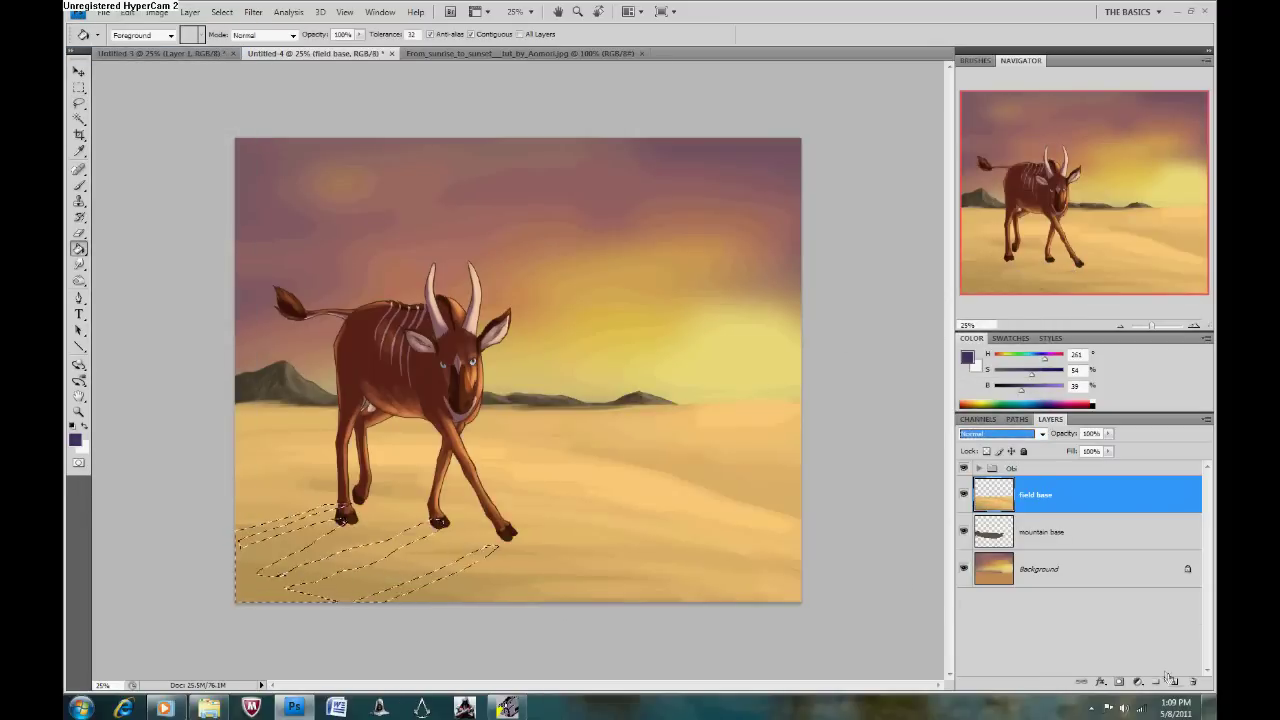
{"action": "left_click", "coordinate": [1174, 681]}
{"action": "left_click", "coordinate": [300, 560]}
{"action": "left_click", "coordinate": [1003, 433]}
{"action": "left_click", "coordinate": [990, 145]}
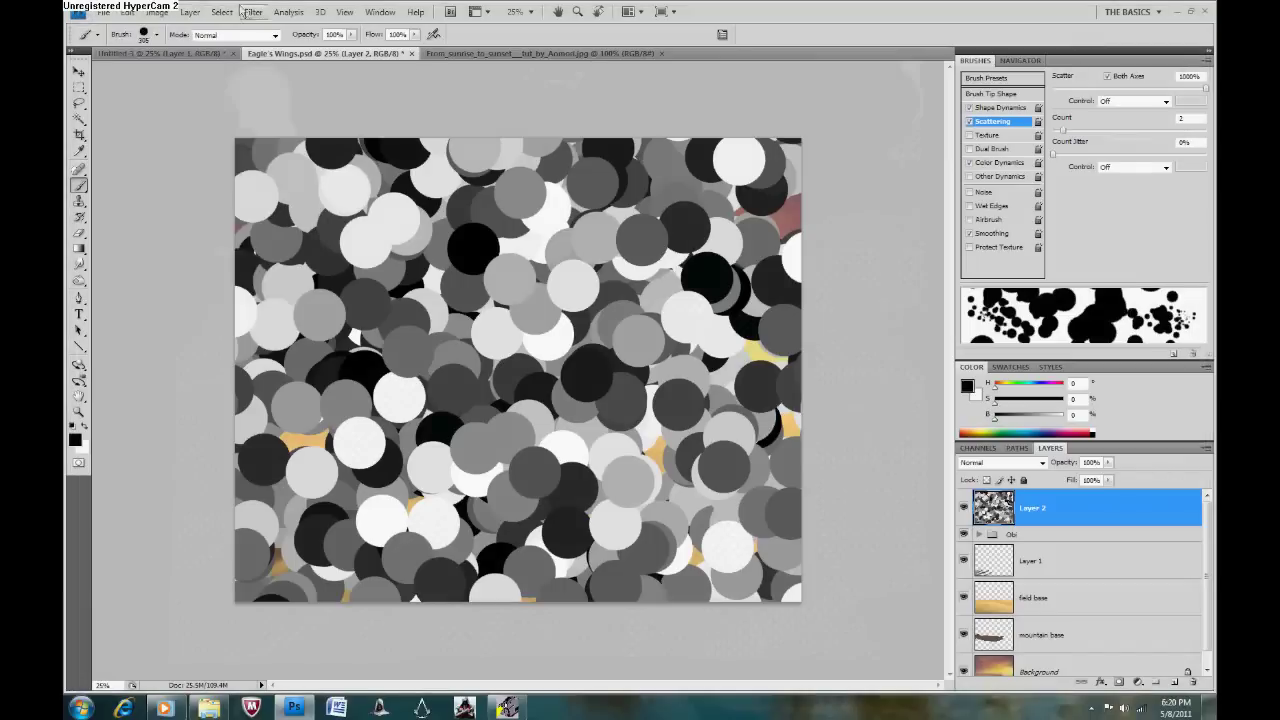
Apply a Radial Blur to the circles on Layer 2, retrying with revised settings.
{"action": "left_click", "coordinate": [250, 12]}
{"action": "left_click", "coordinate": [305, 213]}
{"action": "left_click", "coordinate": [719, 212]}
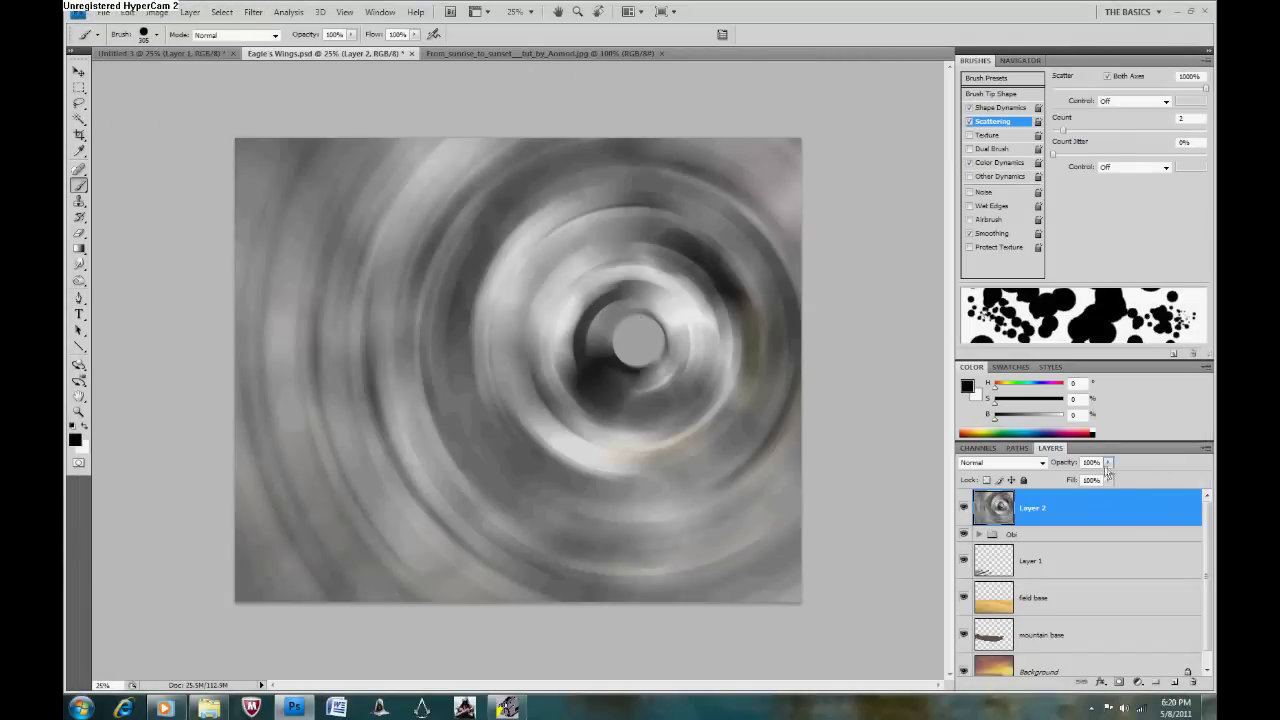
{"action": "left_click", "coordinate": [127, 12]}
{"action": "left_click", "coordinate": [253, 12]}
{"action": "left_click", "coordinate": [305, 213]}
{"action": "left_click", "coordinate": [714, 212]}
{"action": "left_click", "coordinate": [127, 12]}
Reapply the radial blur, then blend Layer 2 in Soft Light at 29% opacity.
{"action": "key", "text": "ctrl+alt+f"}
{"action": "key", "text": "Return"}
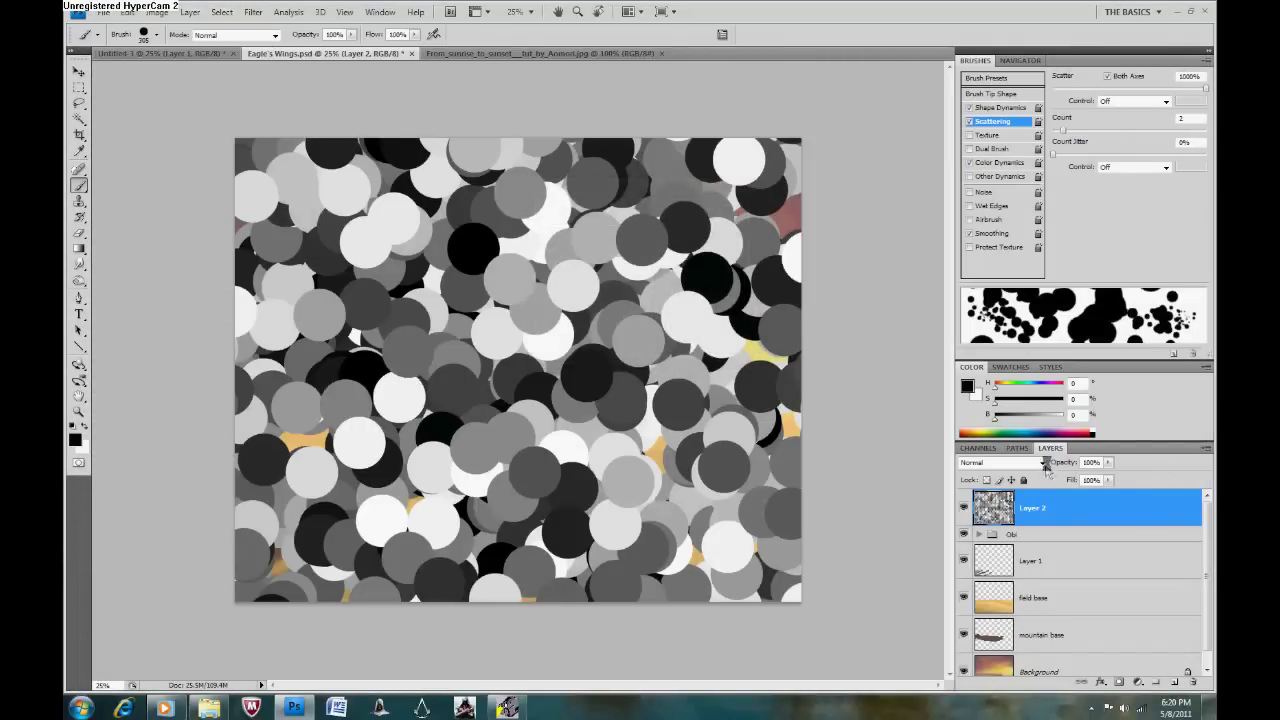
{"action": "key", "text": "shift+alt+f"}
{"action": "left_click_drag", "start_coordinate": [1108, 462], "coordinate": [1082, 487]}
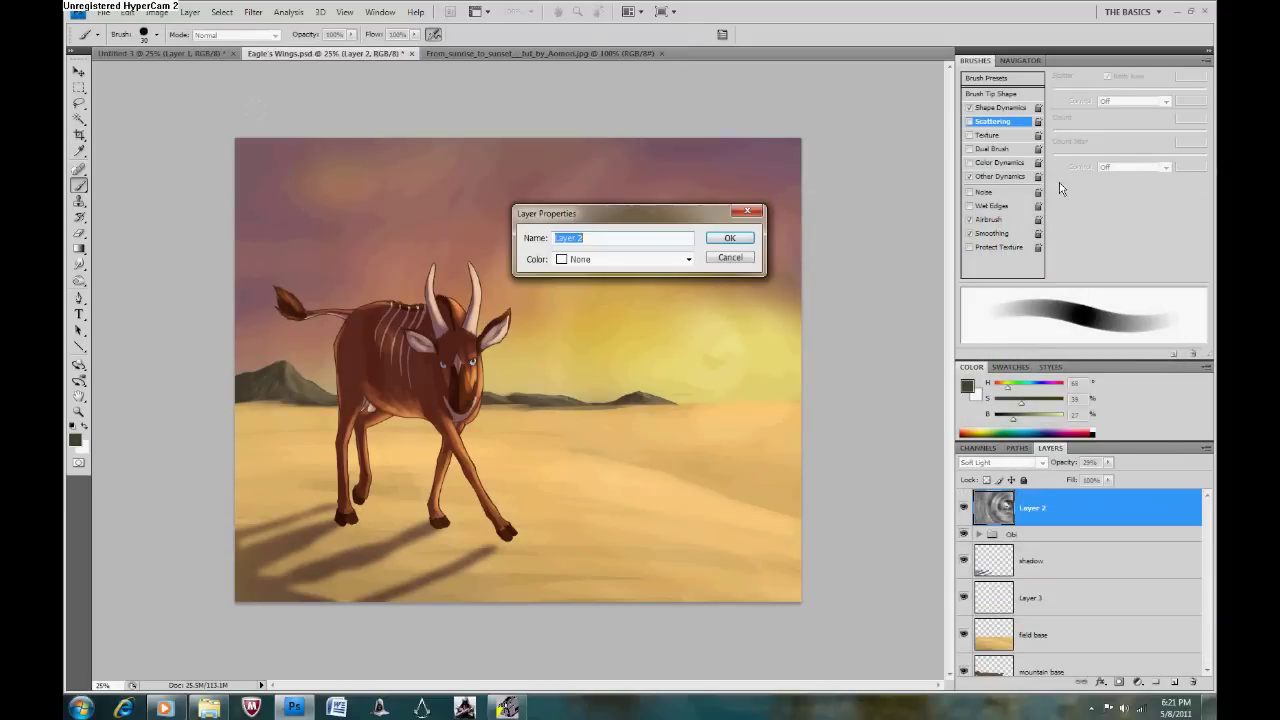
Name the details layer, zoom to 100%, and paint dark bush strokes and dabs on the sand.
{"action": "right_click", "coordinate": [1040, 578]}
{"action": "key", "text": "Escape"}
{"action": "key", "text": "ctrl+alt+0"}
{"action": "mouse_move", "coordinate": [410, 313]}
{"action": "left_mouse_down"}
{"action": "mouse_move", "coordinate": [298, 319]}
{"action": "mouse_move", "coordinate": [480, 315]}
{"action": "left_mouse_up"}
{"action": "left_click", "coordinate": [514, 320]}
{"action": "left_click", "coordinate": [514, 349]}
{"action": "left_click", "coordinate": [265, 368]}
{"action": "left_click_drag", "start_coordinate": [400, 360], "coordinate": [117, 240]}
Add more dark strokes on the sand below the mountain and on the right, then zoom out.
{"action": "left_click_drag", "start_coordinate": [846, 320], "coordinate": [893, 363]}
{"action": "left_click_drag", "start_coordinate": [330, 197], "coordinate": [400, 197]}
{"action": "left_click_drag", "start_coordinate": [362, 258], "coordinate": [548, 248]}
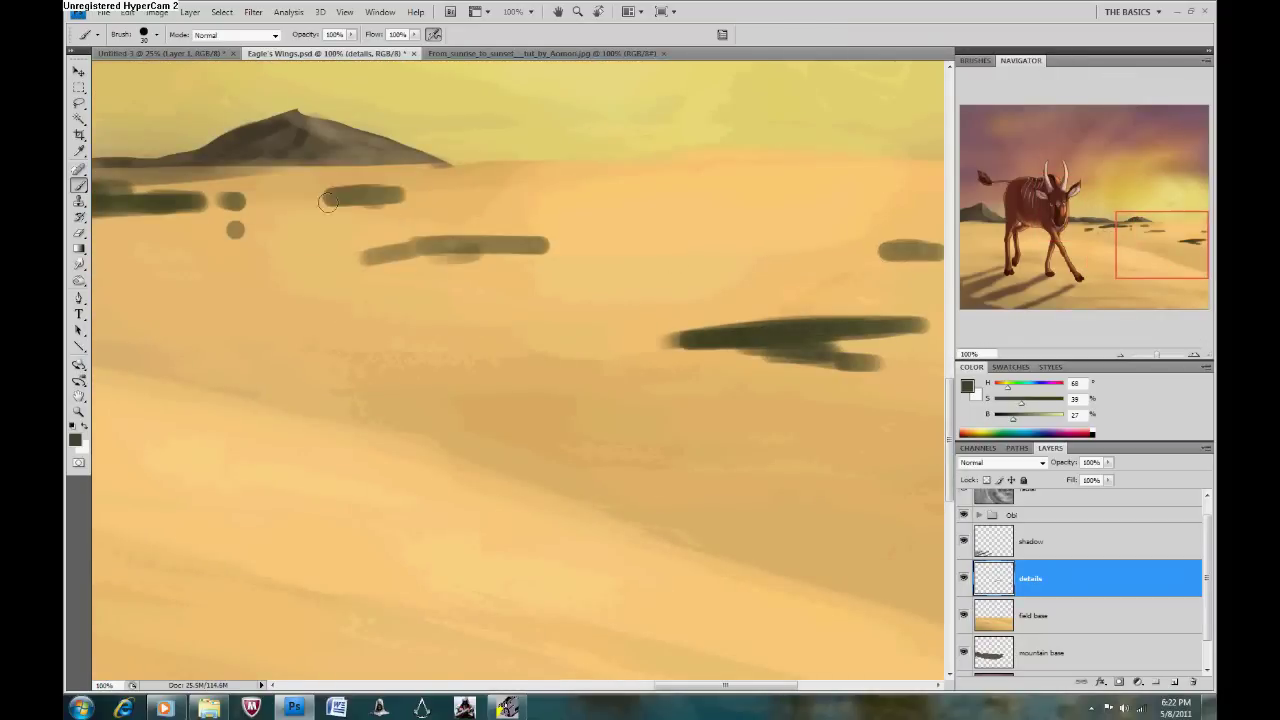
{"action": "left_click_drag", "start_coordinate": [600, 300], "coordinate": [757, 465]}
{"action": "left_click", "coordinate": [705, 375]}
{"action": "left_click_drag", "start_coordinate": [800, 372], "coordinate": [850, 372]}
{"action": "left_click_drag", "start_coordinate": [1119, 183], "coordinate": [1050, 200]}
{"action": "left_click", "coordinate": [513, 11]}
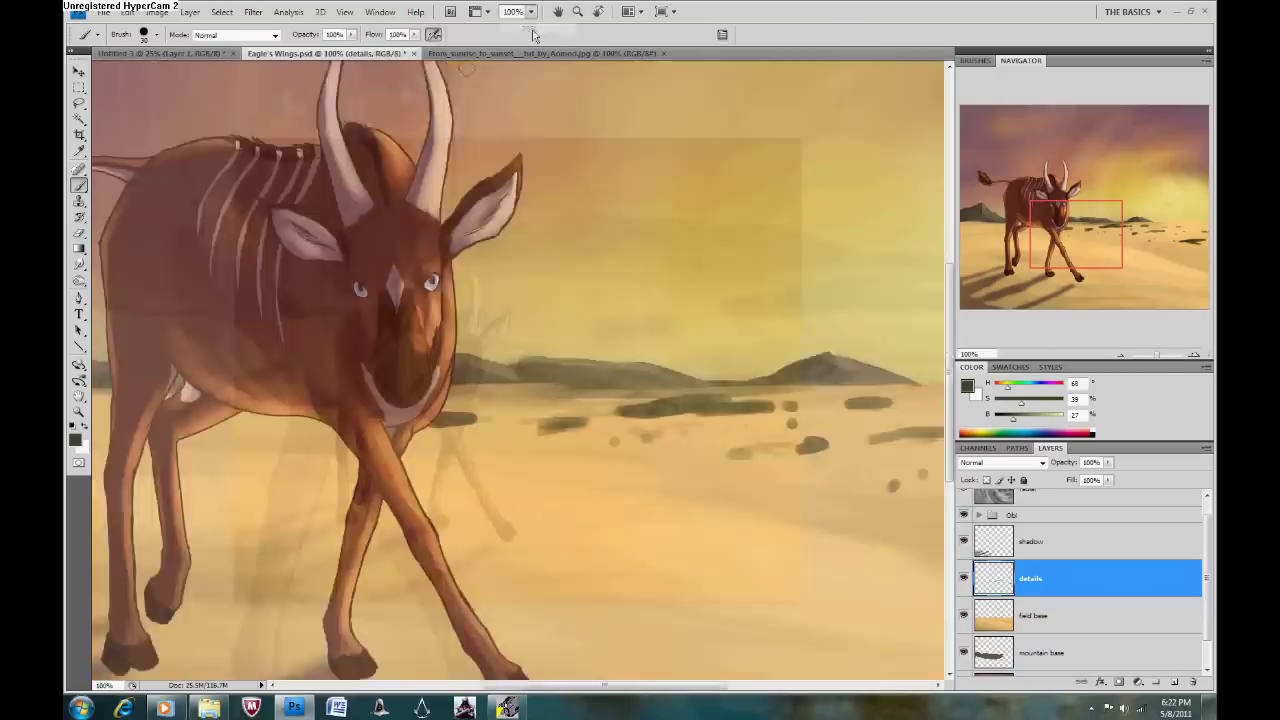
{"action": "left_click", "coordinate": [920, 221]}
Paint pale-yellow strokes on the ground and pick a tan colour.
{"action": "left_click", "coordinate": [700, 330], "text": "alt"}
{"action": "left_click_drag", "start_coordinate": [640, 425], "coordinate": [796, 446]}
{"action": "left_click", "coordinate": [74, 440]}
{"action": "left_click", "coordinate": [696, 382]}
{"action": "key", "text": "Return"}
Colorize the details with Hue/Saturation at Lightness +22 and set layer opacity to 67%.
{"action": "key", "text": "ctrl+u"}
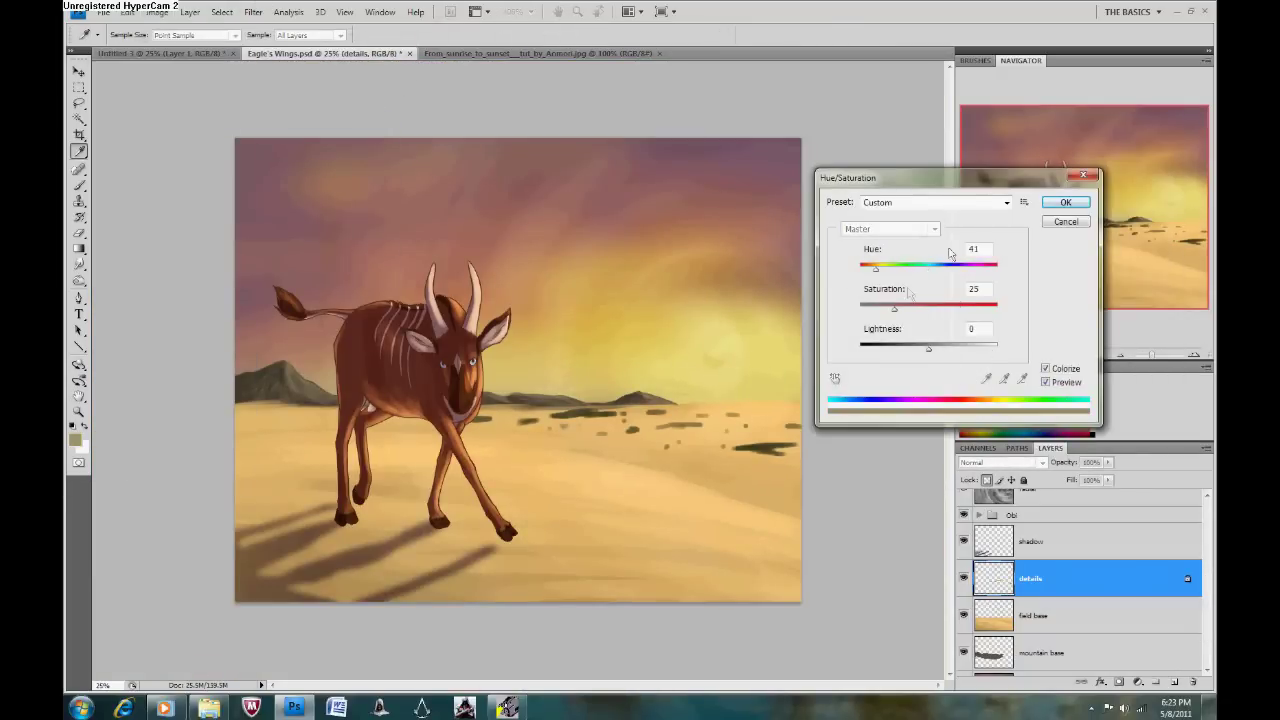
{"action": "left_click_drag", "start_coordinate": [928, 348], "coordinate": [942, 350]}
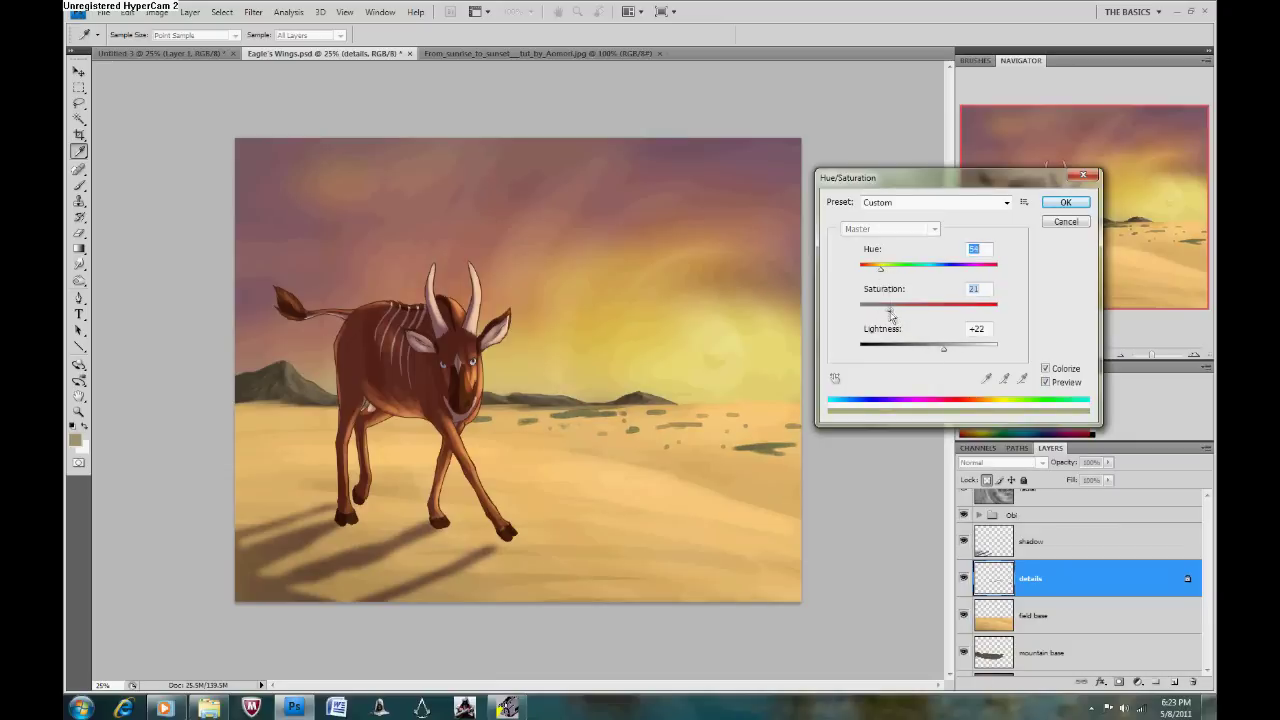
{"action": "key", "text": "Return"}
{"action": "left_click_drag", "start_coordinate": [1108, 462], "coordinate": [1087, 482]}
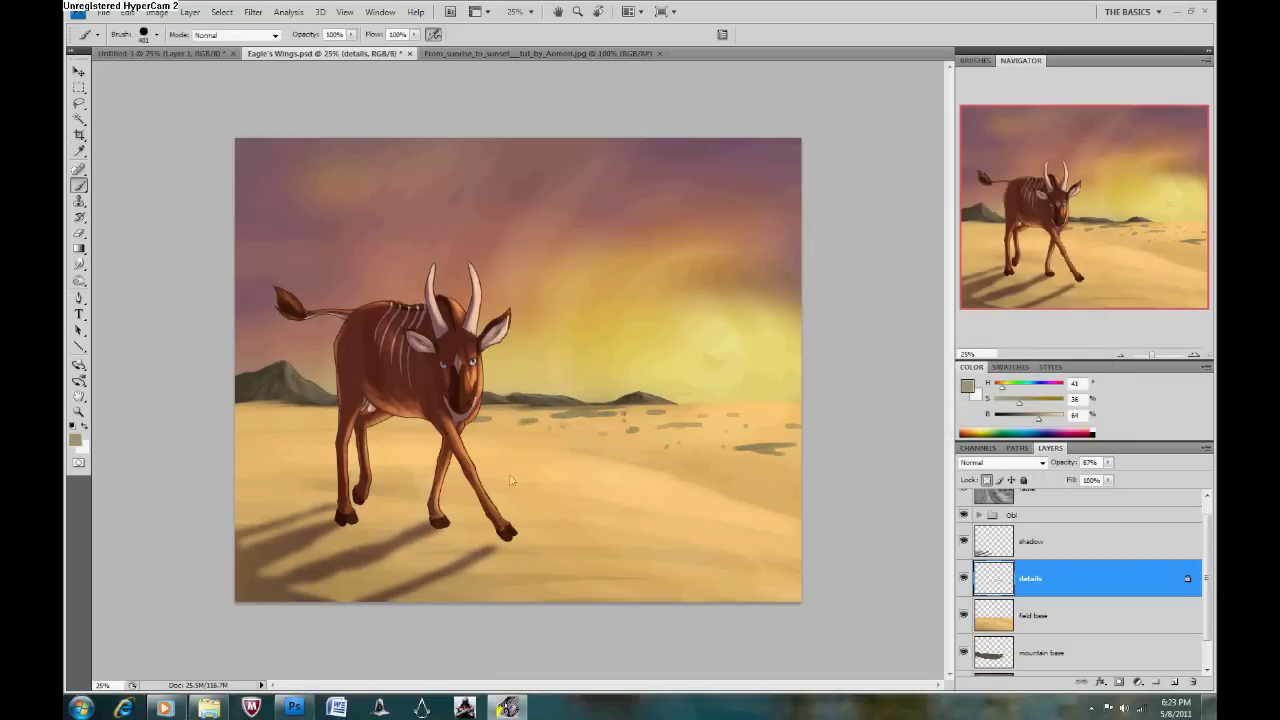
Add a new layer and marquee a rectangle just inside the canvas edges.
{"action": "key", "text": "ctrl+shift+n"}
{"action": "key", "text": "m"}
{"action": "left_click_drag", "start_coordinate": [250, 151], "coordinate": [782, 569]}
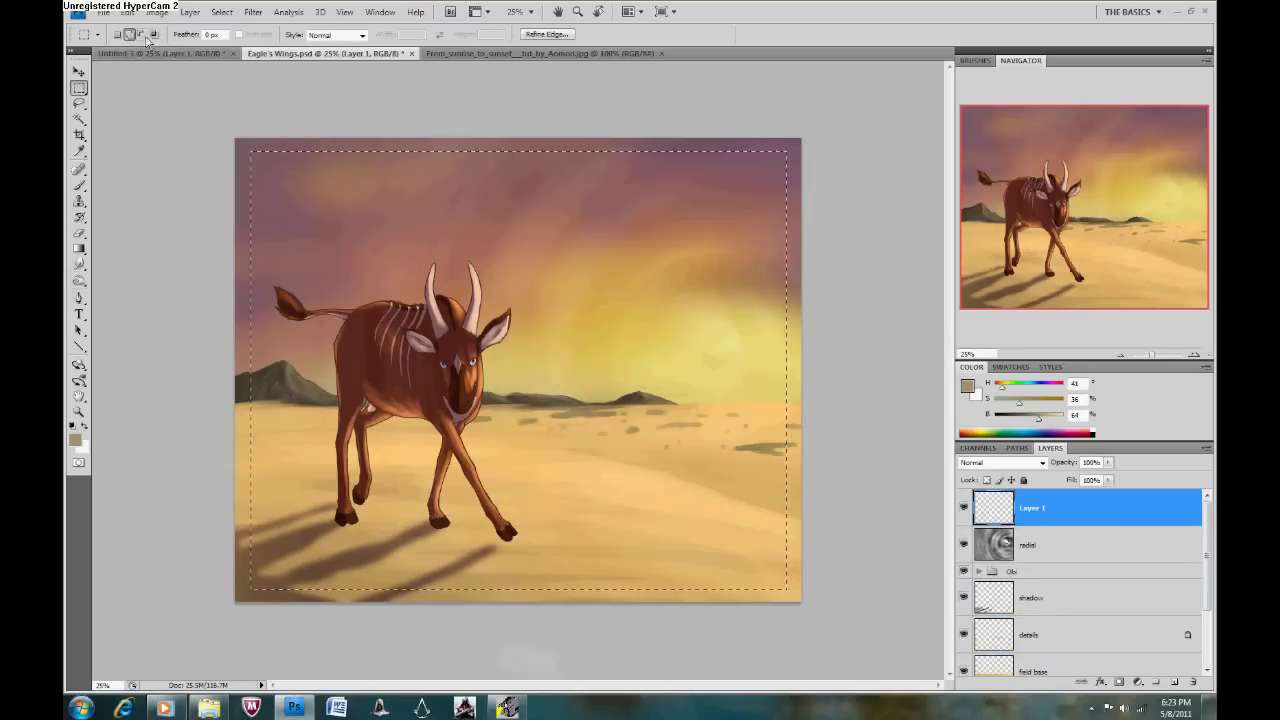
Subtract an inner marquee to leave a frame and fill it dark brown.
{"action": "left_click", "coordinate": [141, 34]}
{"action": "left_click_drag", "start_coordinate": [258, 158], "coordinate": [780, 580]}
{"action": "left_click", "coordinate": [74, 440]}
{"action": "left_click", "coordinate": [945, 343]}
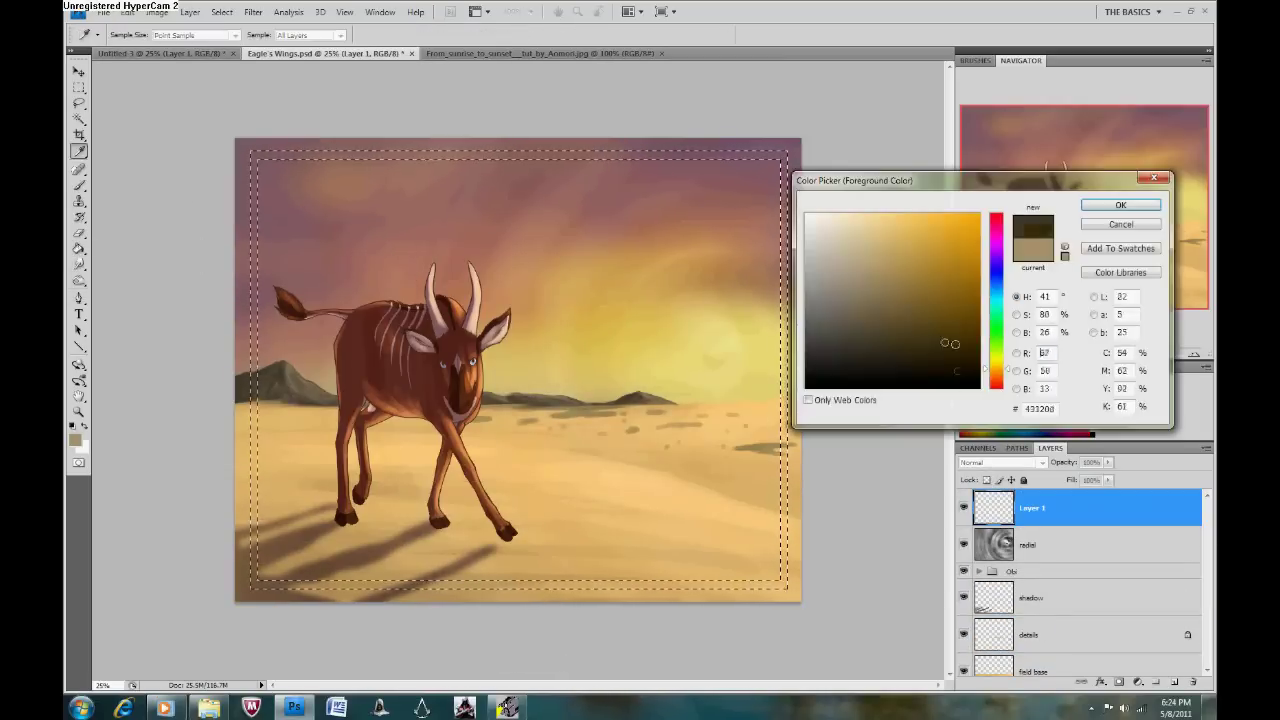
{"action": "left_click", "coordinate": [1120, 204]}
{"action": "left_click", "coordinate": [255, 360]}
{"action": "left_click", "coordinate": [222, 11]}
Blend the frame in Overlay at 13% opacity after trying Color Burn at 29%.
{"action": "left_click", "coordinate": [240, 57]}
{"action": "left_click", "coordinate": [1000, 462]}
{"action": "left_click", "coordinate": [1050, 187]}
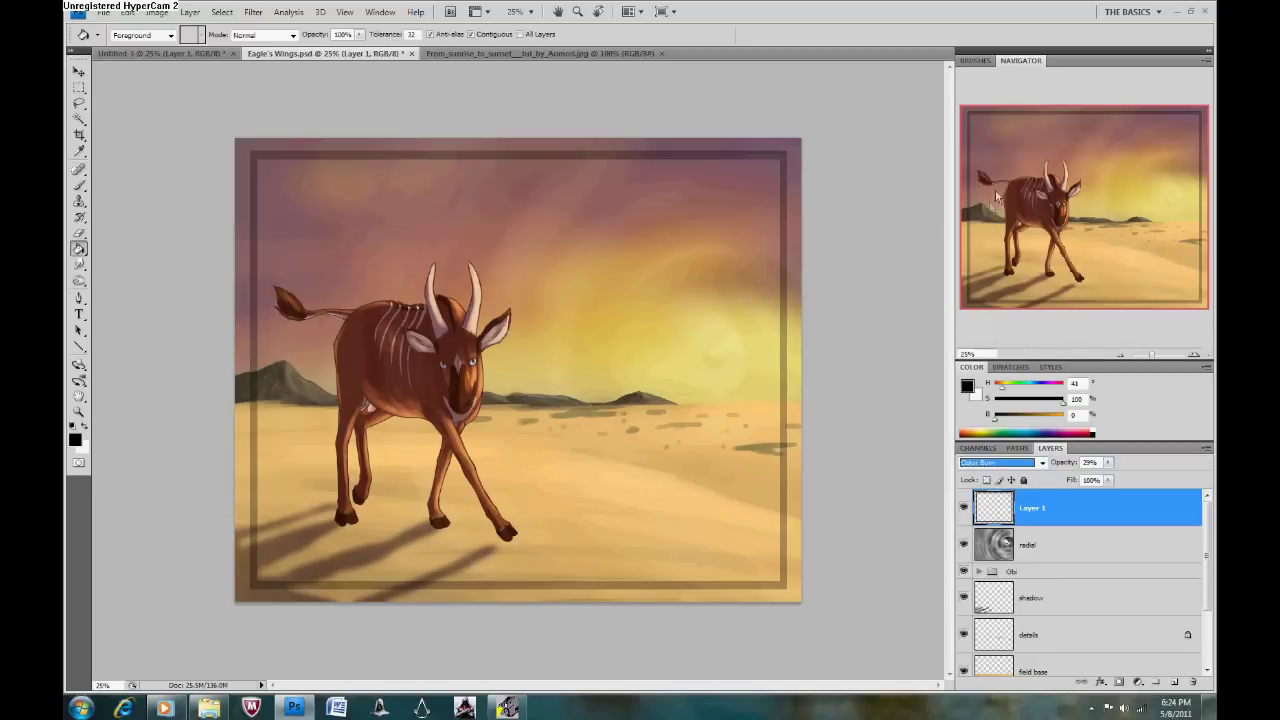
{"action": "left_click", "coordinate": [1000, 462]}
{"action": "left_click", "coordinate": [1000, 294]}
{"action": "left_click_drag", "start_coordinate": [1108, 462], "coordinate": [1047, 481]}
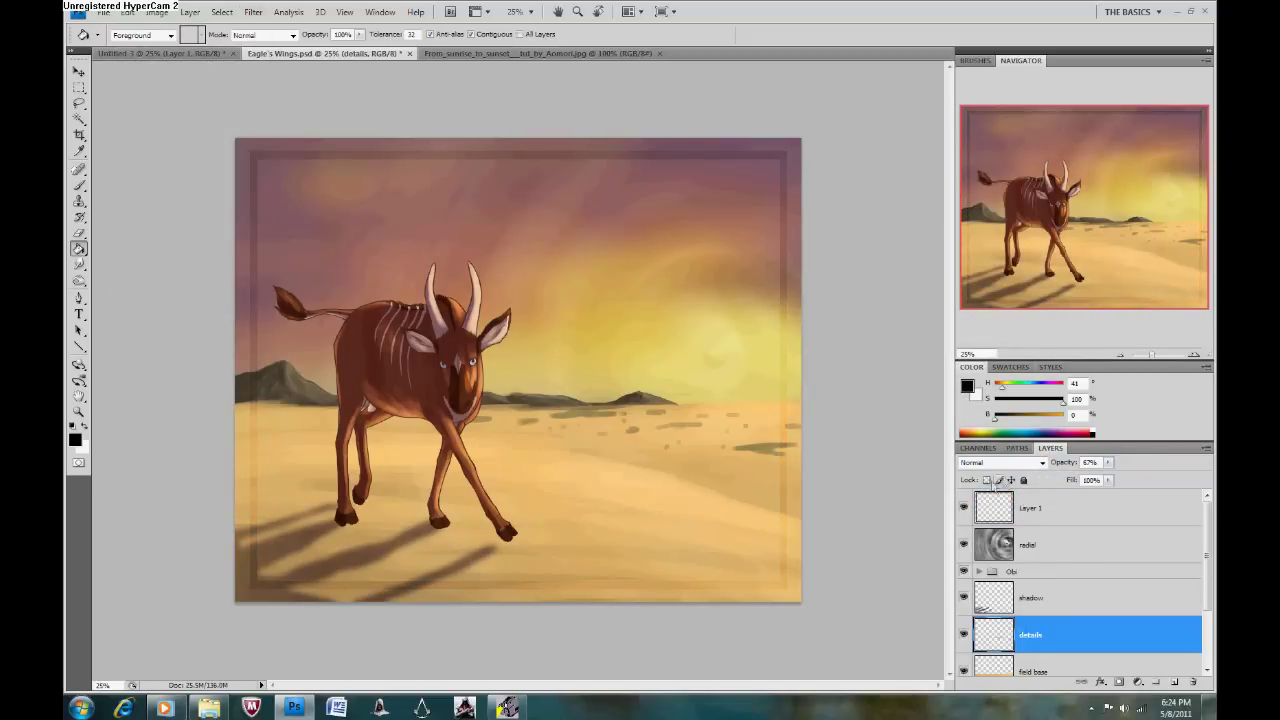
Rename the frame layer to 'border'.
{"action": "type", "text": "border"}
{"action": "key", "text": "Return"}
{"action": "left_click", "coordinate": [253, 11]}
{"action": "key", "text": "Escape"}
Gaussian Blur the details layer, hide it, and reselect the border layer.
{"action": "left_click", "coordinate": [1030, 634]}
{"action": "left_click", "coordinate": [253, 11]}
{"action": "left_click", "coordinate": [300, 177]}
{"action": "left_click", "coordinate": [925, 243]}
{"action": "left_click", "coordinate": [964, 634]}
{"action": "left_click", "coordinate": [1030, 507]}
{"action": "left_click", "coordinate": [103, 11]}
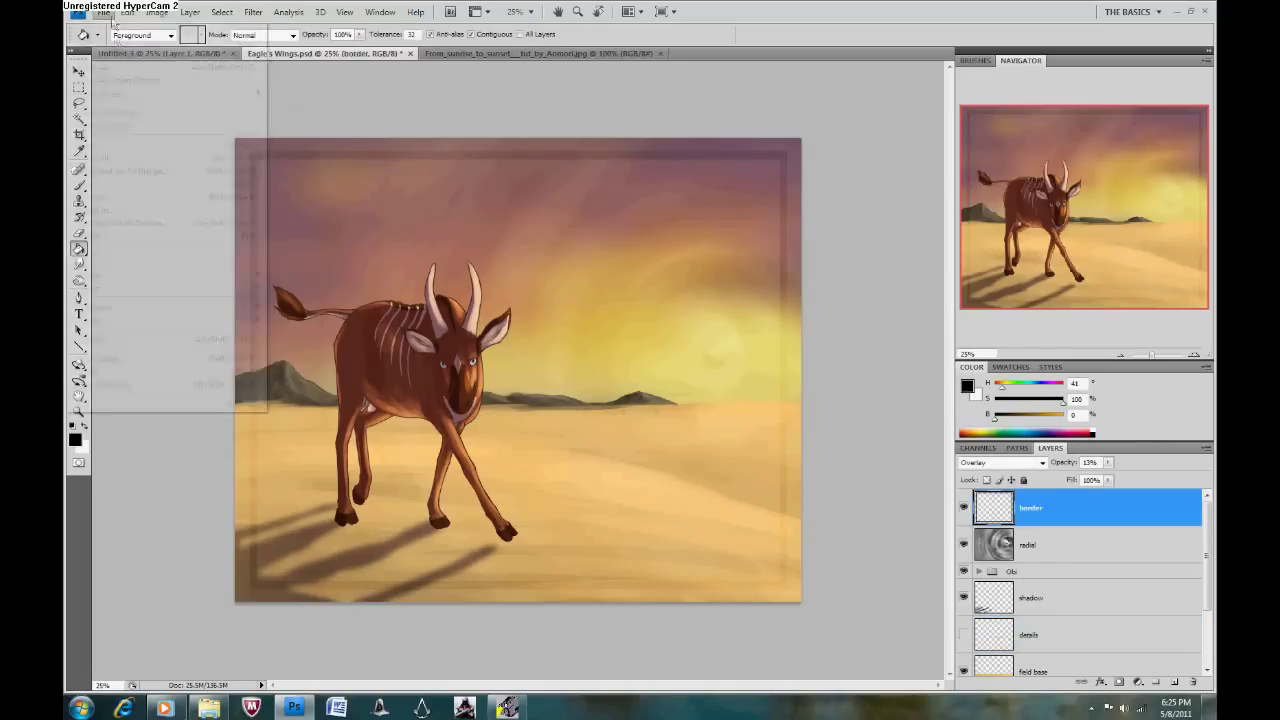
{"action": "right_click", "coordinate": [1047, 567]}
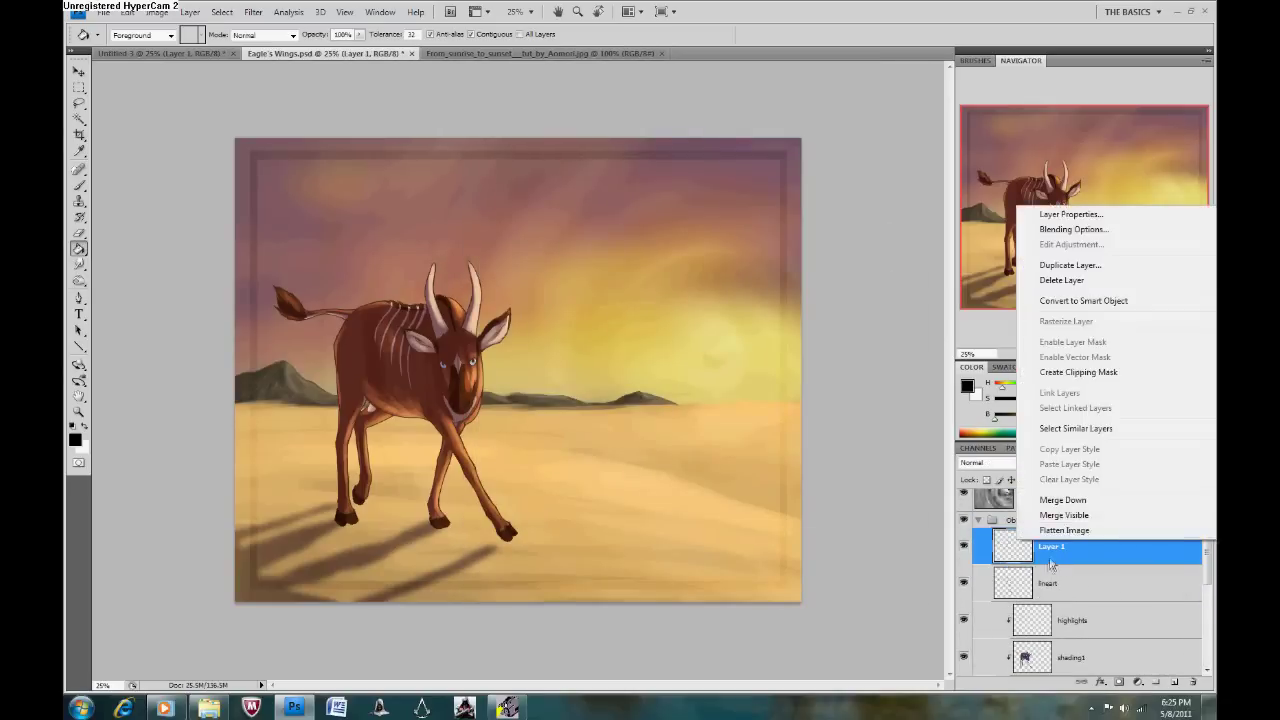
Draw a dark purple gradient across the painting on the new Obi layer.
{"action": "left_click", "coordinate": [967, 386]}
{"action": "left_click", "coordinate": [946, 357]}
{"action": "left_click", "coordinate": [1134, 203]}
{"action": "key", "text": "shift+g"}
{"action": "left_click_drag", "start_coordinate": [183, 537], "coordinate": [685, 313]}
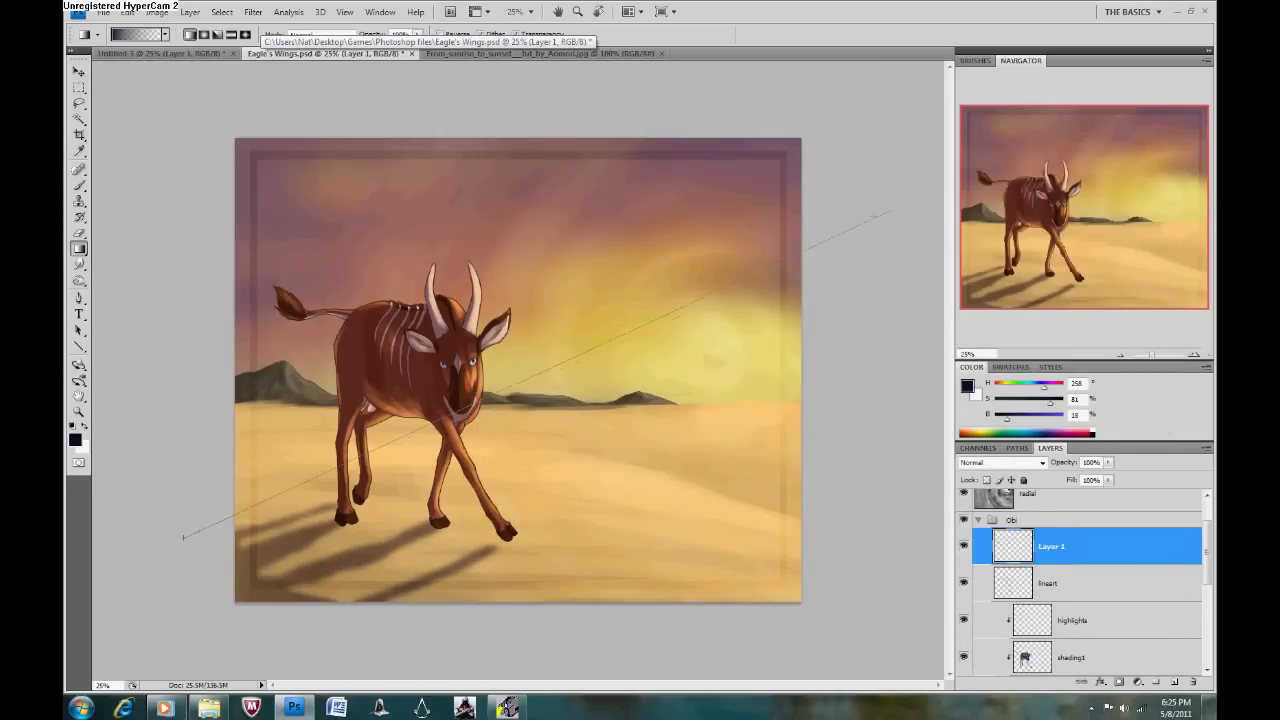
Move the gradient layer below lineart and load the antelope's outline as a selection.
{"action": "right_click", "coordinate": [1014, 546]}
{"action": "left_click_drag", "start_coordinate": [1047, 546], "coordinate": [1047, 590]}
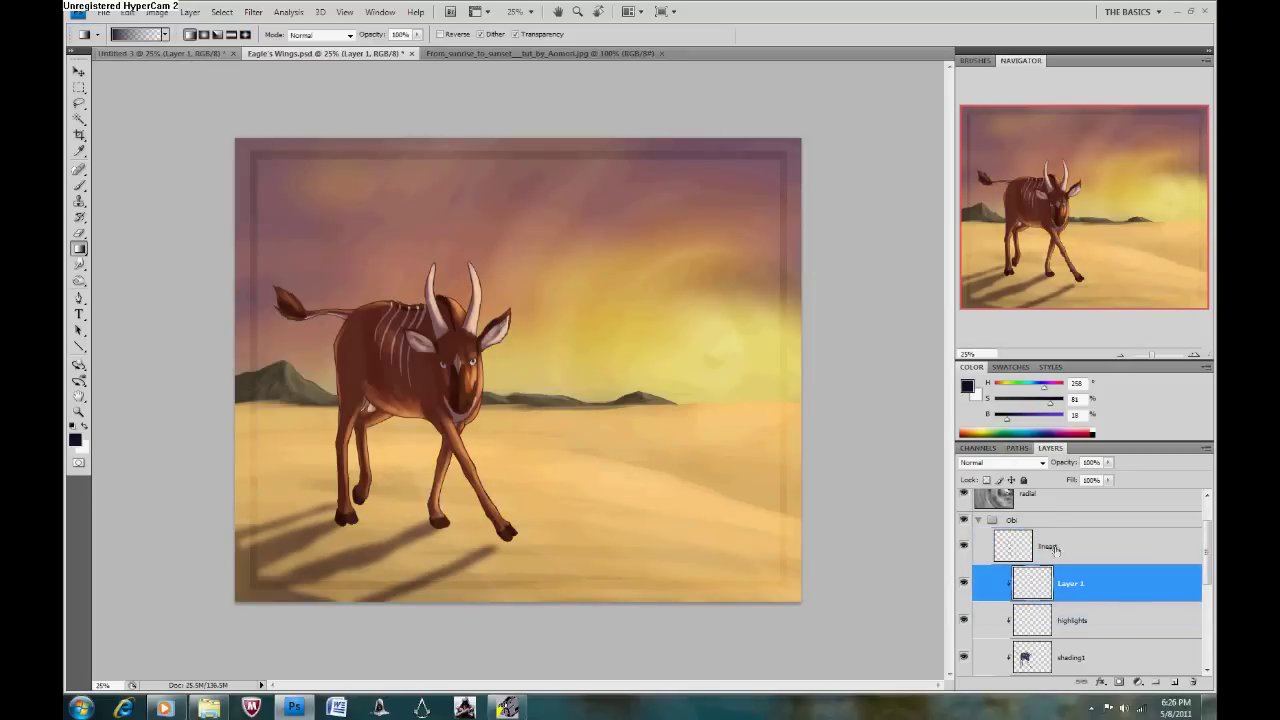
{"action": "right_click", "coordinate": [1014, 546]}
{"action": "left_click", "coordinate": [1047, 546]}
{"action": "left_click", "coordinate": [222, 11]}
{"action": "left_click", "coordinate": [200, 256]}
{"action": "key", "text": "Return"}
{"action": "key", "text": "w"}
{"action": "left_click", "coordinate": [1054, 657]}
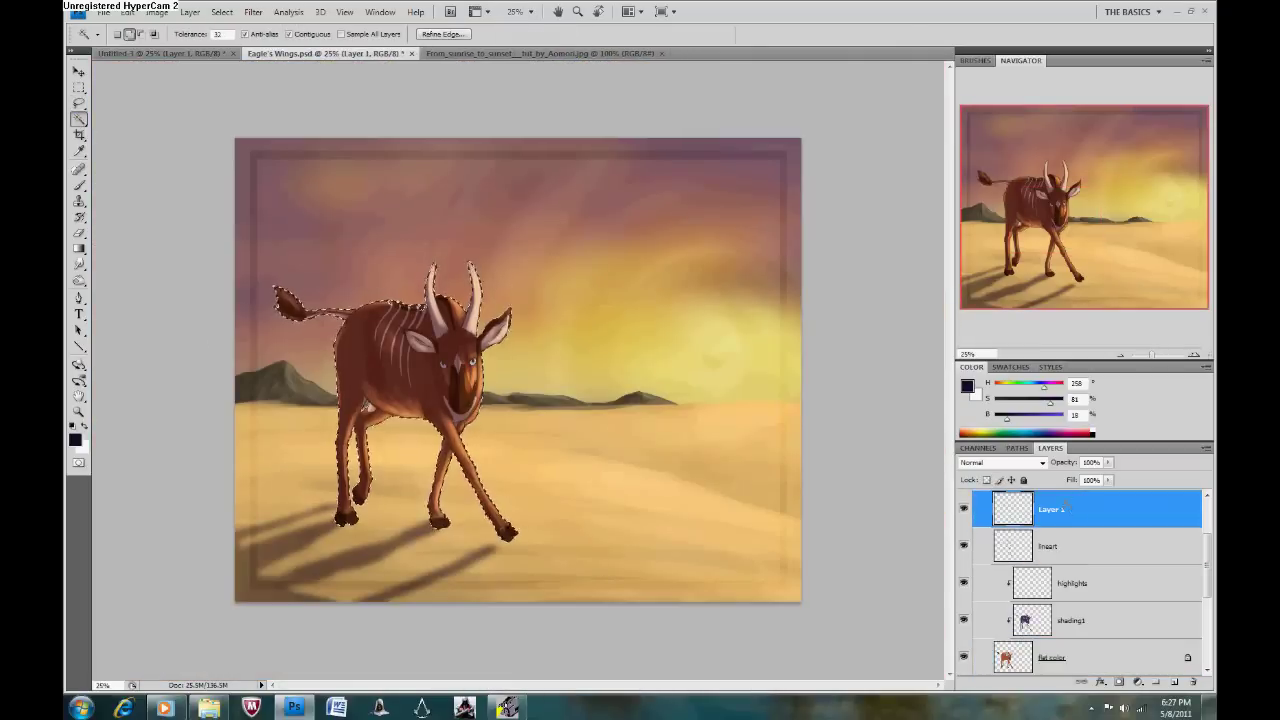
Redraw the gradient, name the layer 'gradients', and lower its opacity to about 6%.
{"action": "key", "text": "g"}
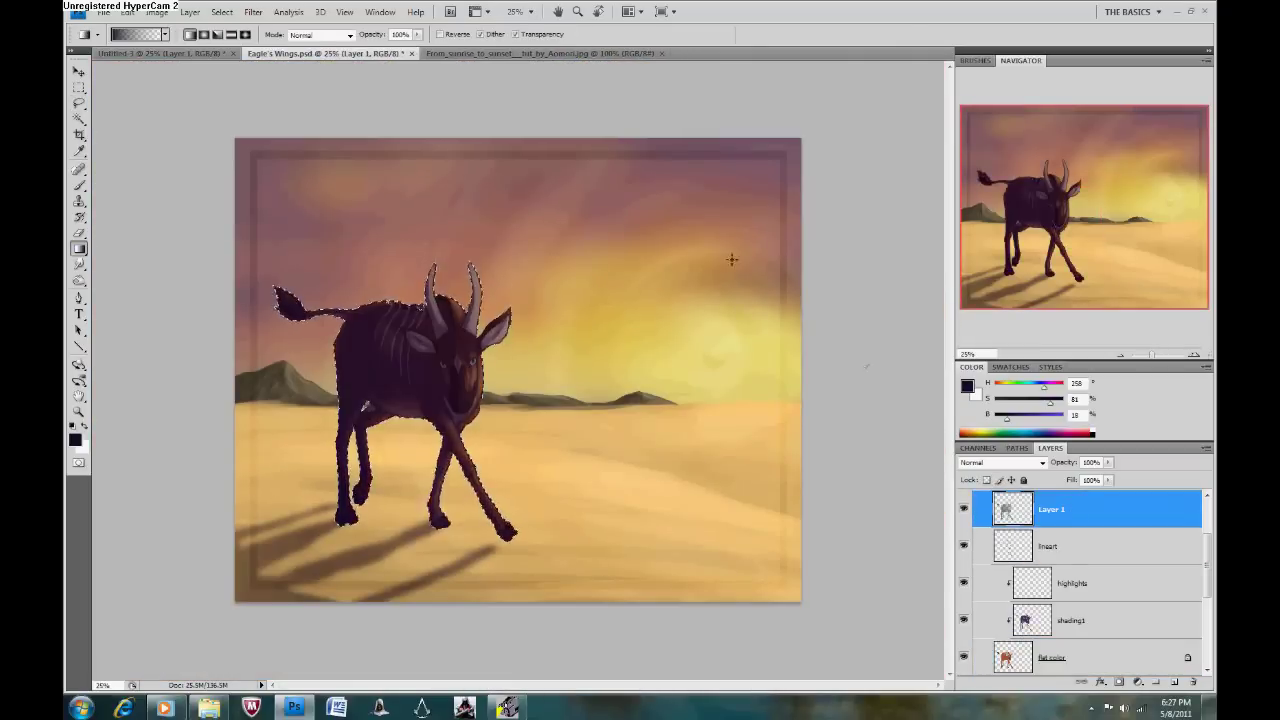
{"action": "left_click", "coordinate": [964, 509]}
{"action": "left_click", "coordinate": [222, 11]}
{"action": "left_click", "coordinate": [130, 60]}
{"action": "key", "text": "Return"}
{"action": "left_click_drag", "start_coordinate": [1108, 462], "coordinate": [1105, 483]}
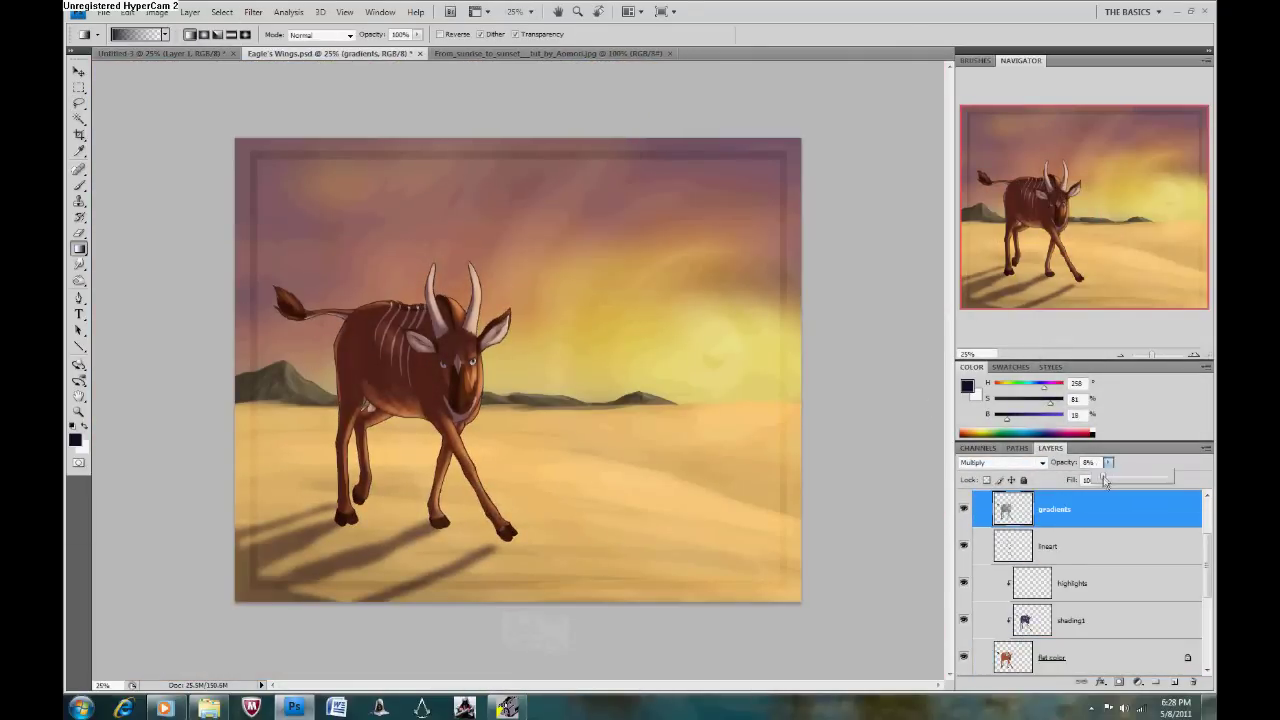
Add a light-yellow layer over the antelope selection, set to Overlay at 72% opacity.
{"action": "left_click", "coordinate": [1175, 681]}
{"action": "left_click", "coordinate": [222, 11]}
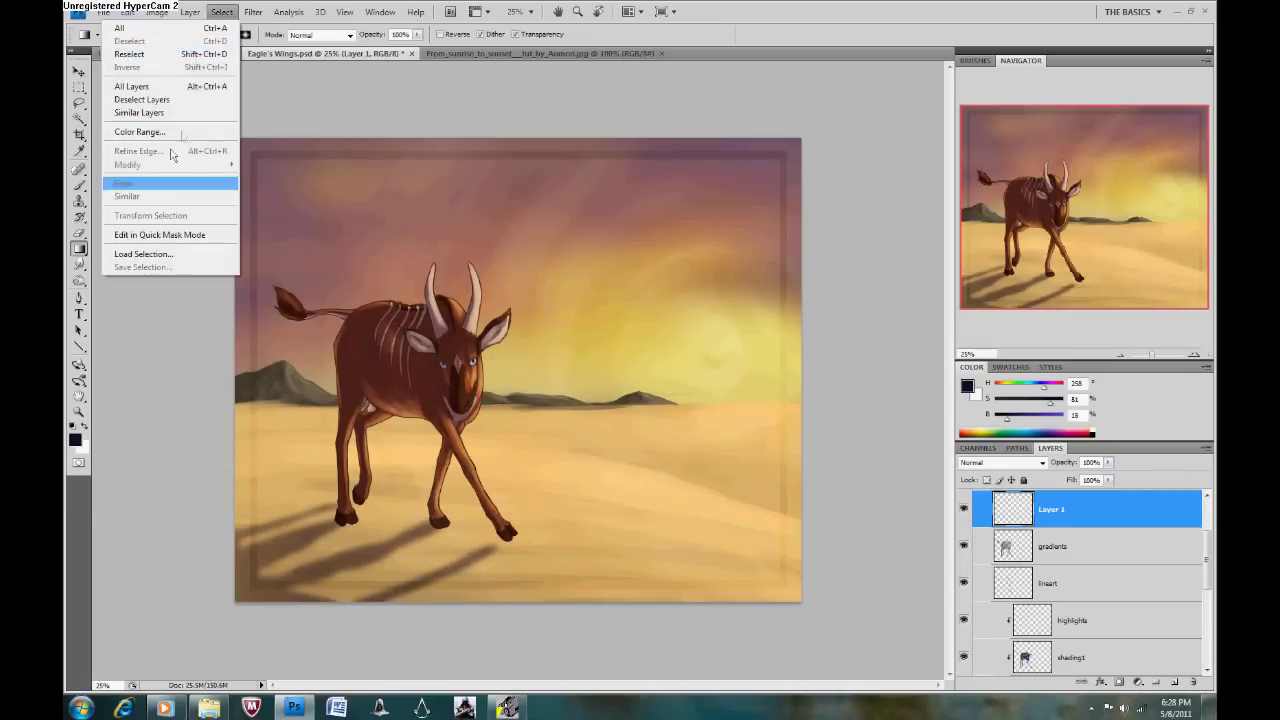
{"action": "left_click", "coordinate": [130, 55]}
{"action": "left_click", "coordinate": [74, 440]}
{"action": "left_click", "coordinate": [882, 225]}
{"action": "left_click", "coordinate": [1120, 204]}
{"action": "key", "text": "alt+BackSpace"}
{"action": "left_click", "coordinate": [1002, 462]}
{"action": "mouse_move", "coordinate": [1108, 462]}
{"action": "left_mouse_down"}
{"action": "mouse_move", "coordinate": [1088, 484]}
{"action": "mouse_move", "coordinate": [1116, 485]}
{"action": "left_mouse_up"}
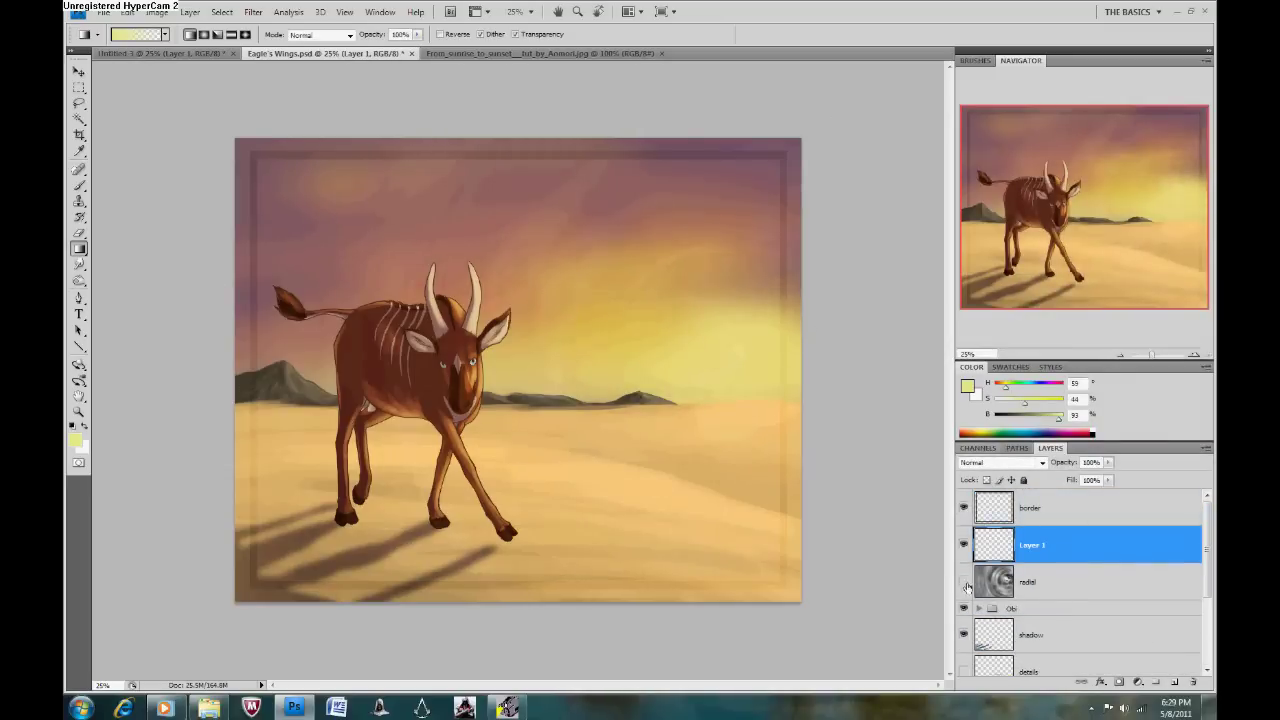
Show the radial gradient layer again and adjust its opacity.
{"action": "left_click", "coordinate": [964, 581]}
{"action": "left_click", "coordinate": [1030, 581]}
{"action": "left_click_drag", "start_coordinate": [1108, 462], "coordinate": [1107, 485]}
Draw a dark purple gradient across the painting on the empty layer, blended as Multiply.
{"action": "left_click", "coordinate": [1030, 545]}
{"action": "left_click", "coordinate": [74, 439]}
{"action": "left_click", "coordinate": [1129, 206]}
{"action": "left_click_drag", "start_coordinate": [143, 349], "coordinate": [871, 349]}
{"action": "left_click", "coordinate": [1000, 462]}
{"action": "left_click", "coordinate": [974, 186]}
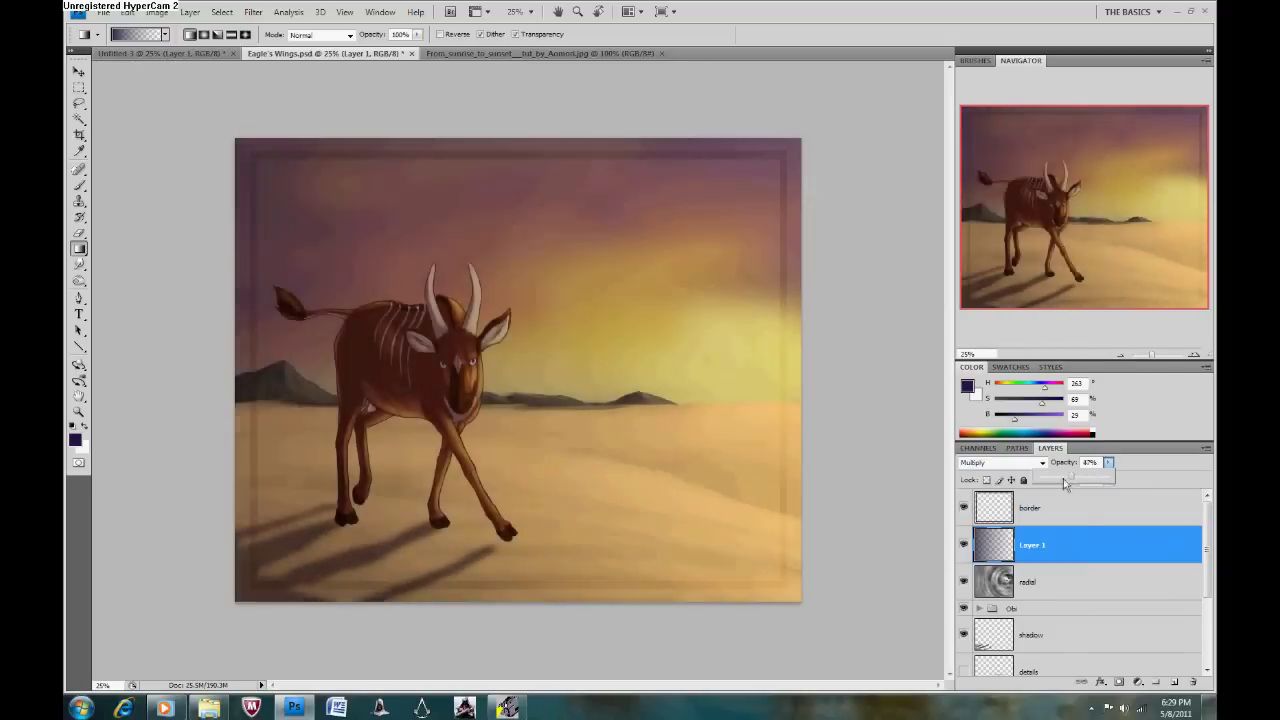
Add a pale yellow radial gradient glow over the right side in Overlay mode.
{"action": "left_click", "coordinate": [1175, 681]}
{"action": "left_click", "coordinate": [204, 34]}
{"action": "left_click", "coordinate": [74, 439]}
{"action": "left_click", "coordinate": [1128, 203]}
{"action": "left_click_drag", "start_coordinate": [725, 360], "coordinate": [600, 377]}
{"action": "left_click", "coordinate": [1000, 462]}
{"action": "left_click", "coordinate": [985, 315]}
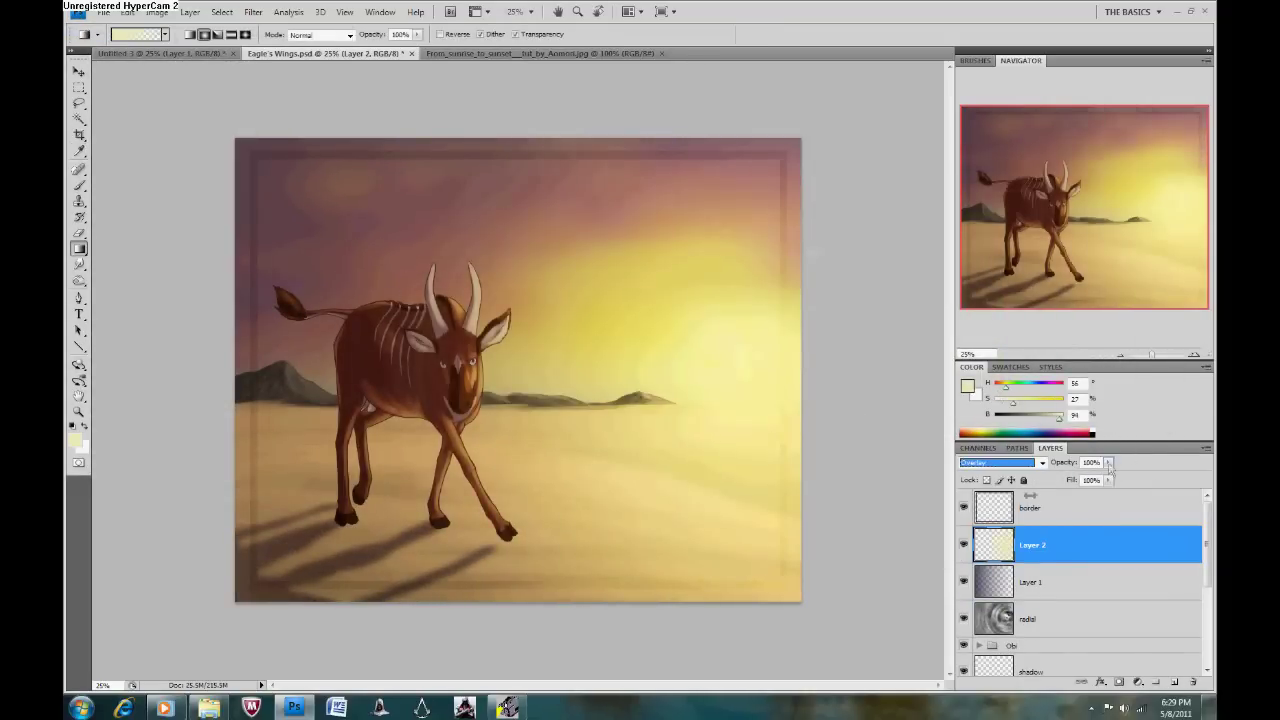
Rename the purple and yellow gradient layers gradient3 and gradient4, then hide gradient3.
{"action": "left_click", "coordinate": [1060, 582]}
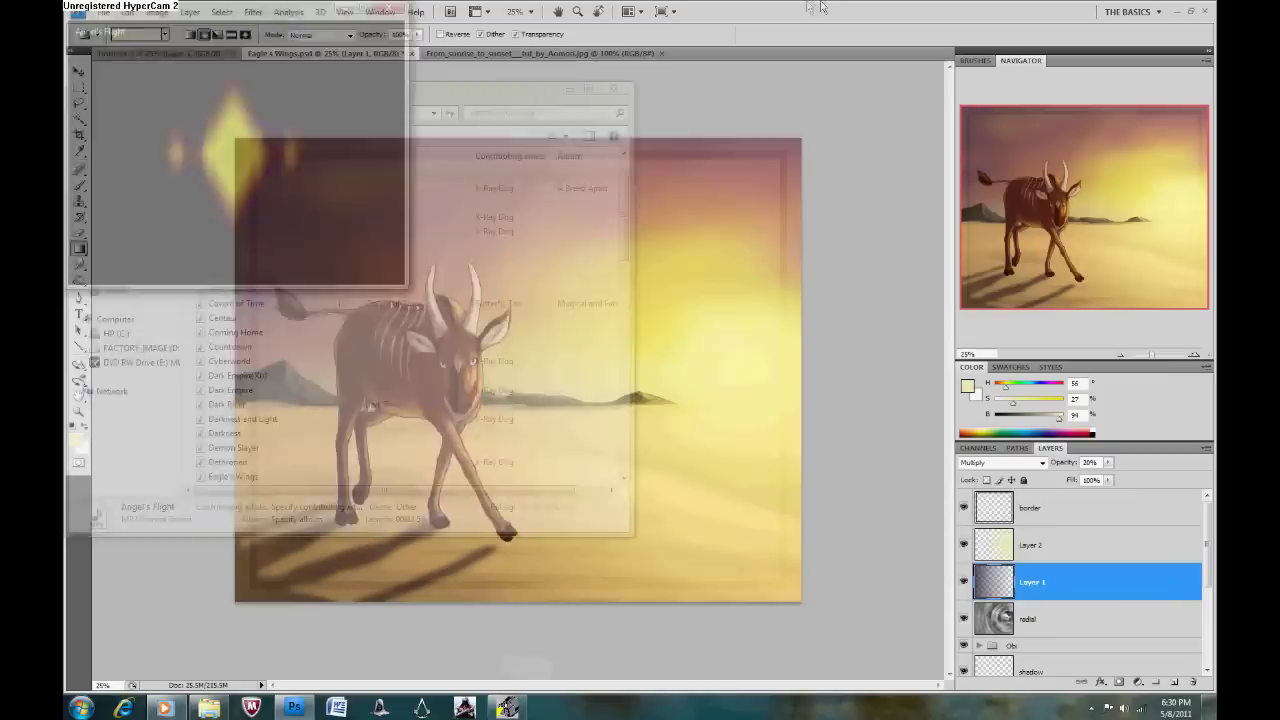
{"action": "right_click", "coordinate": [1018, 570]}
{"action": "left_click", "coordinate": [1070, 243]}
{"action": "type", "text": "gradient3"}
{"action": "key", "text": "Return"}
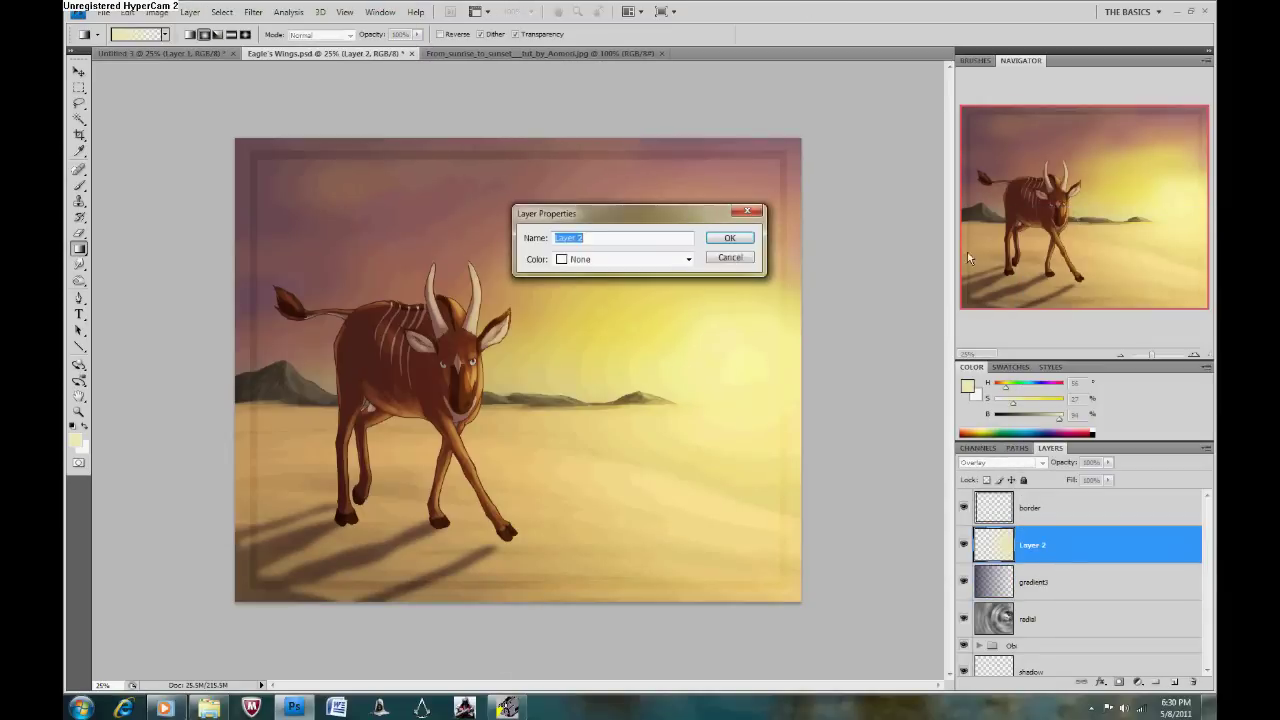
{"action": "type", "text": "ient4"}
{"action": "key", "text": "Return"}
{"action": "left_click", "coordinate": [963, 581]}
Paint pale highlights over the antelope on a new layer above radial.
{"action": "left_click", "coordinate": [1155, 681]}
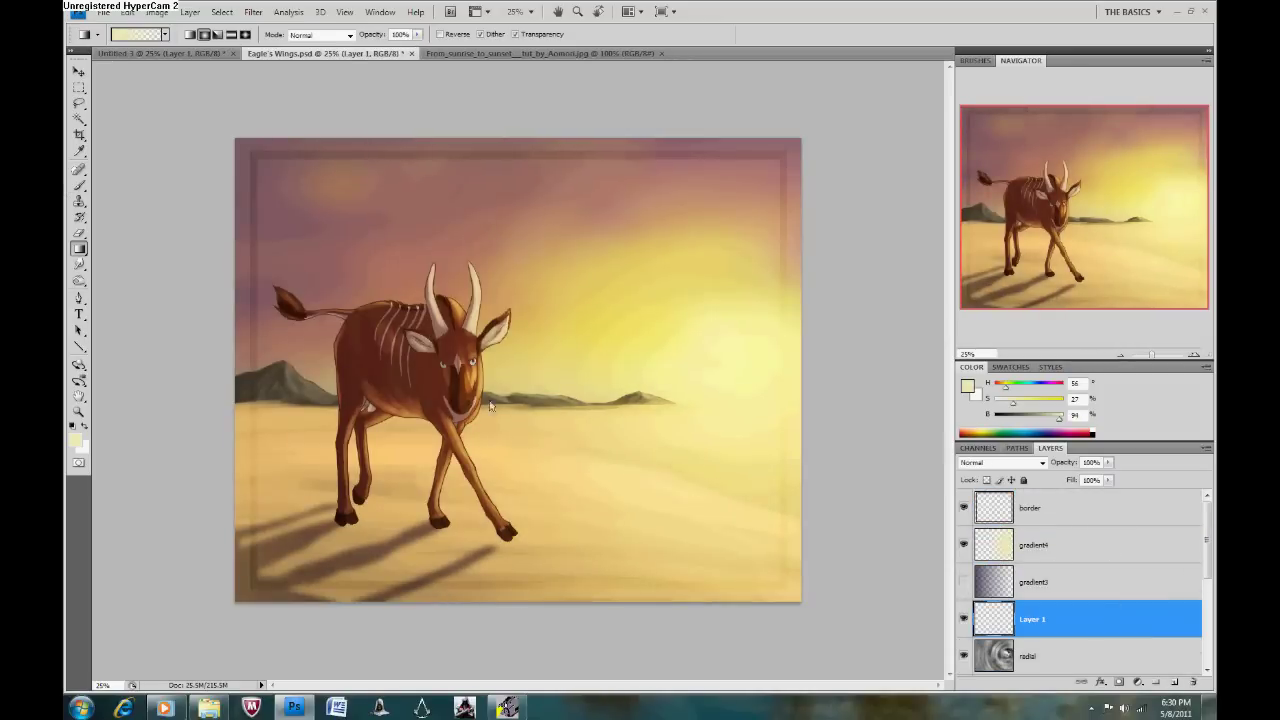
{"action": "key", "text": "b"}
{"action": "left_click", "coordinate": [155, 34]}
{"action": "double_click", "coordinate": [201, 141]}
{"action": "left_click_drag", "start_coordinate": [481, 257], "coordinate": [470, 360]}
{"action": "mouse_move", "coordinate": [437, 265]}
{"action": "left_mouse_down"}
{"action": "mouse_move", "coordinate": [447, 355]}
{"action": "mouse_move", "coordinate": [503, 525]}
{"action": "left_mouse_up"}
{"action": "left_click_drag", "start_coordinate": [450, 425], "coordinate": [440, 520]}
{"action": "left_click_drag", "start_coordinate": [410, 400], "coordinate": [360, 490]}
{"action": "left_click_drag", "start_coordinate": [330, 300], "coordinate": [430, 305]}
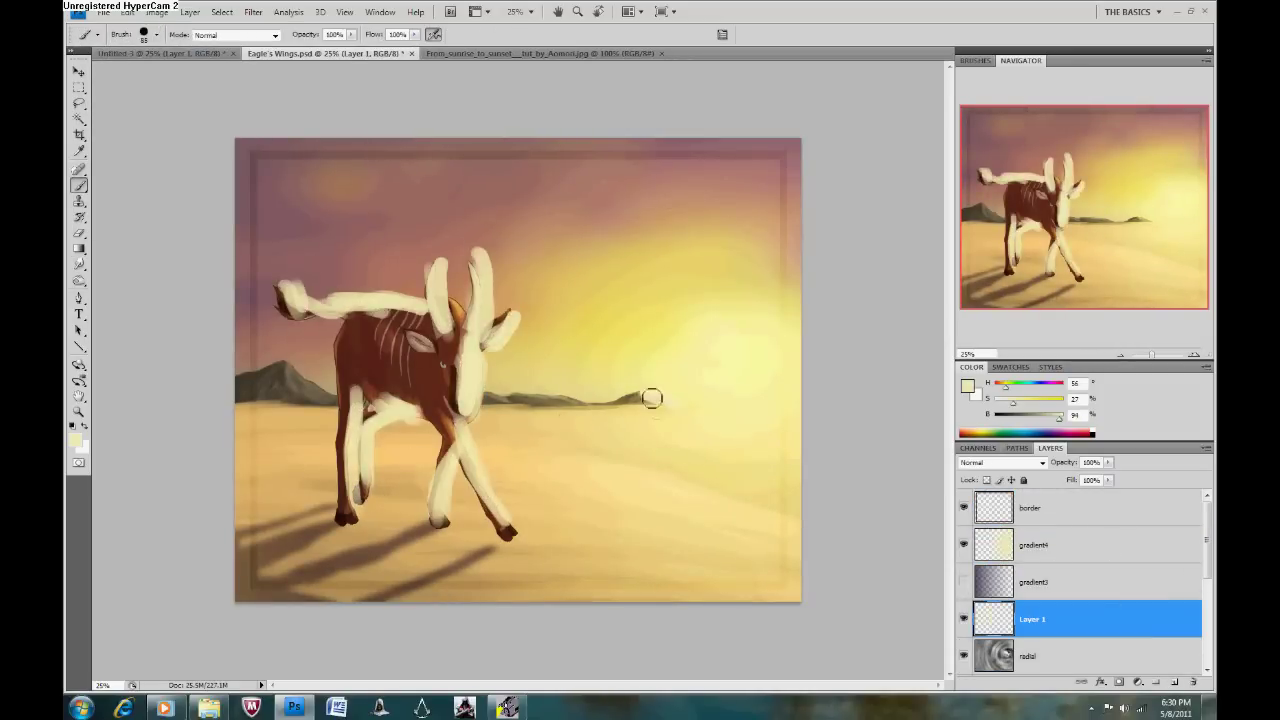
Add pale highlight strokes across the desert ground.
{"action": "left_click_drag", "start_coordinate": [520, 520], "coordinate": [663, 480]}
{"action": "left_click_drag", "start_coordinate": [790, 520], "coordinate": [280, 449]}
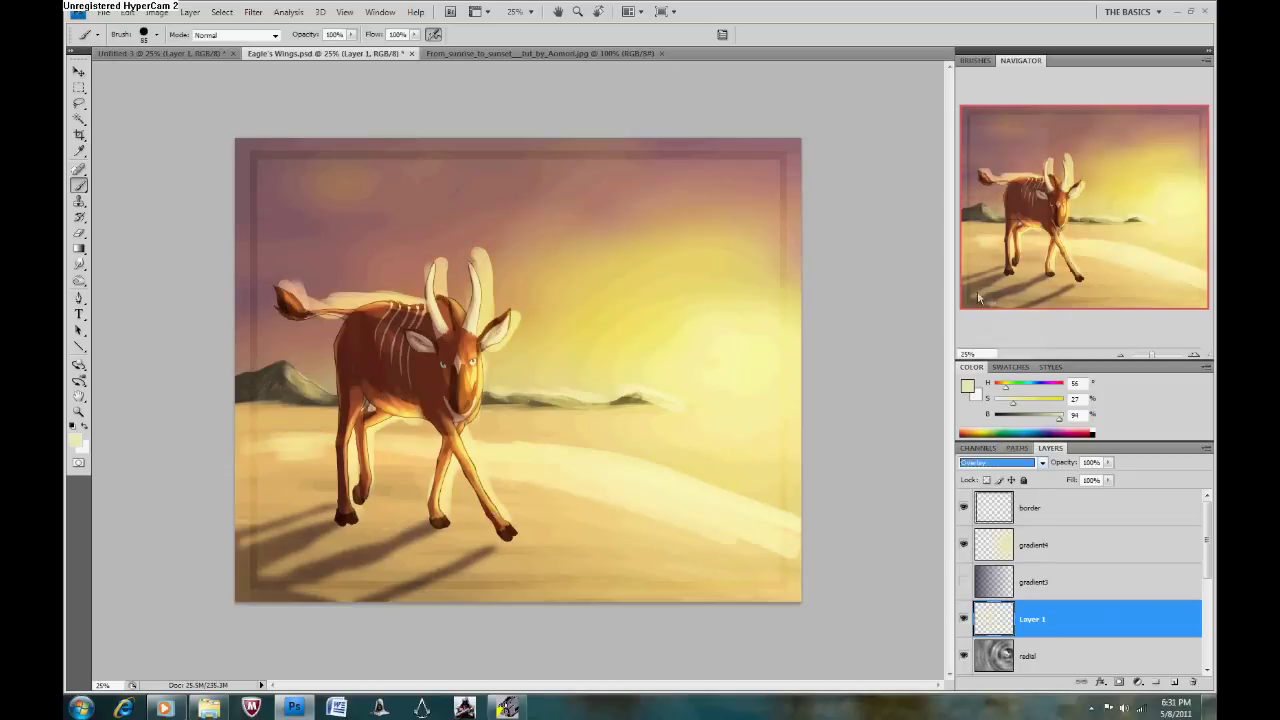
{"action": "key", "text": "Return"}
{"action": "key", "text": "b"}
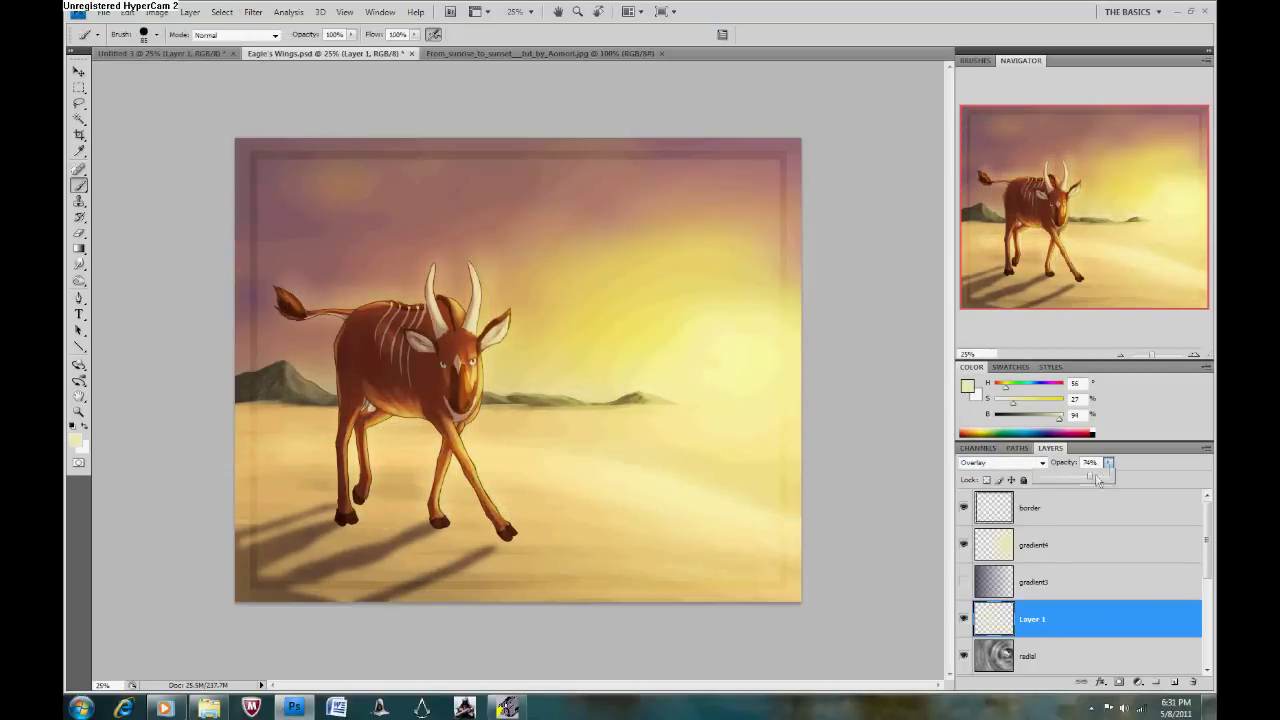
Begin placing the Watermark image with File > Place.
{"action": "left_click", "coordinate": [103, 12]}
{"action": "left_click", "coordinate": [86, 251]}
{"action": "double_click", "coordinate": [514, 230]}
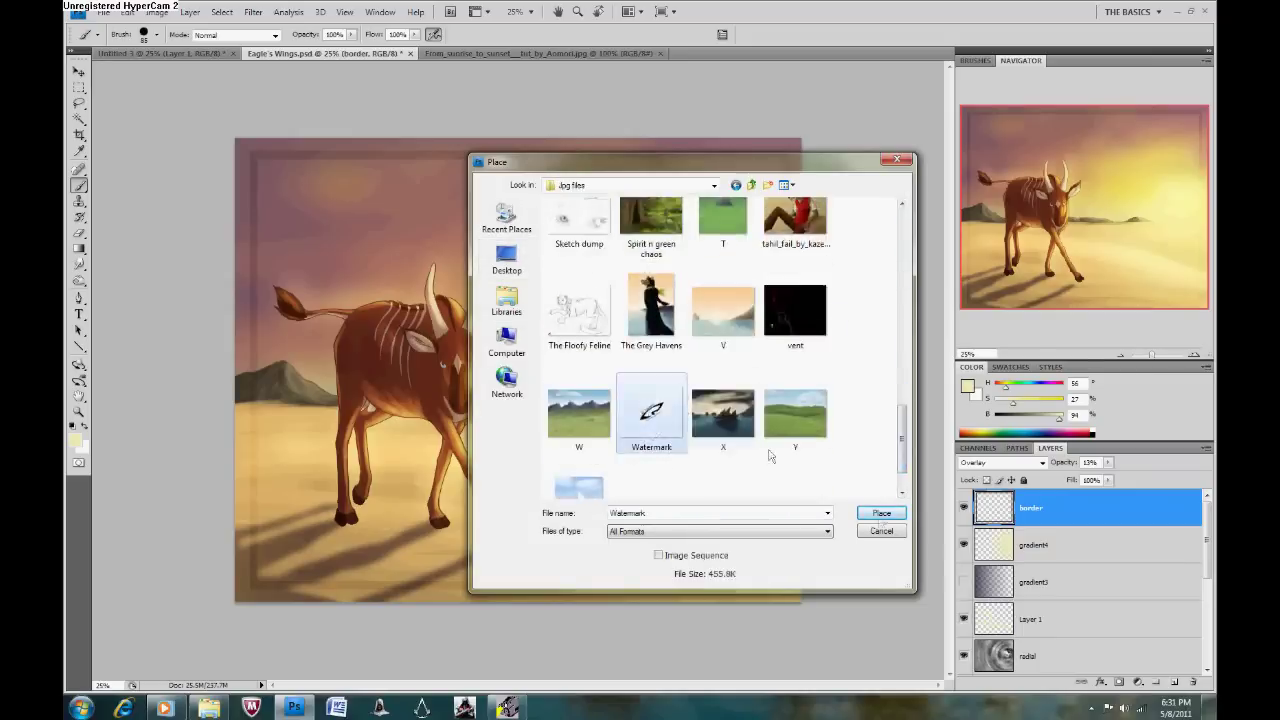
Place the Watermark image and set it to Overlay at about 10% opacity.
{"action": "double_click", "coordinate": [651, 571]}
{"action": "key", "text": "Return"}
{"action": "left_click", "coordinate": [1000, 462]}
{"action": "left_click", "coordinate": [1000, 290]}
{"action": "left_click", "coordinate": [1108, 462]}
{"action": "left_click_drag", "start_coordinate": [1115, 480], "coordinate": [1105, 485]}
{"action": "key", "text": "v"}
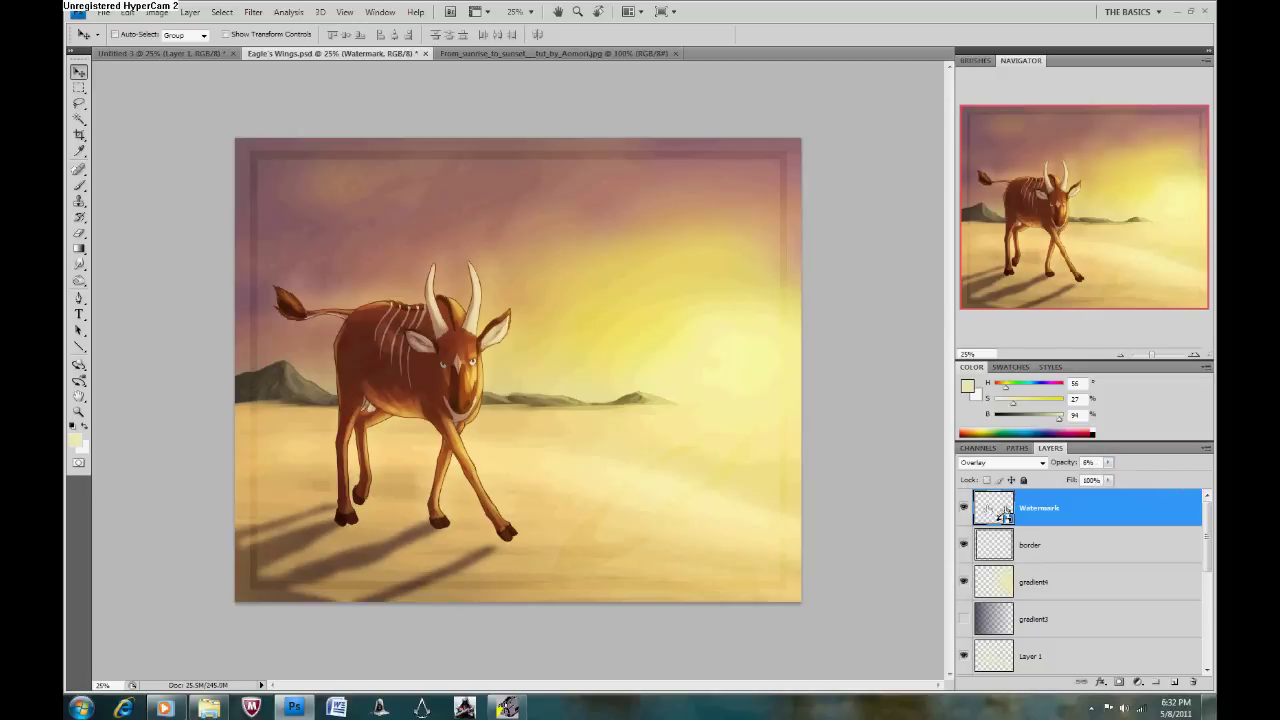
Make a black signature layer at 100% zoom, set to 24% opacity and named sig.
{"action": "right_click", "coordinate": [1005, 515]}
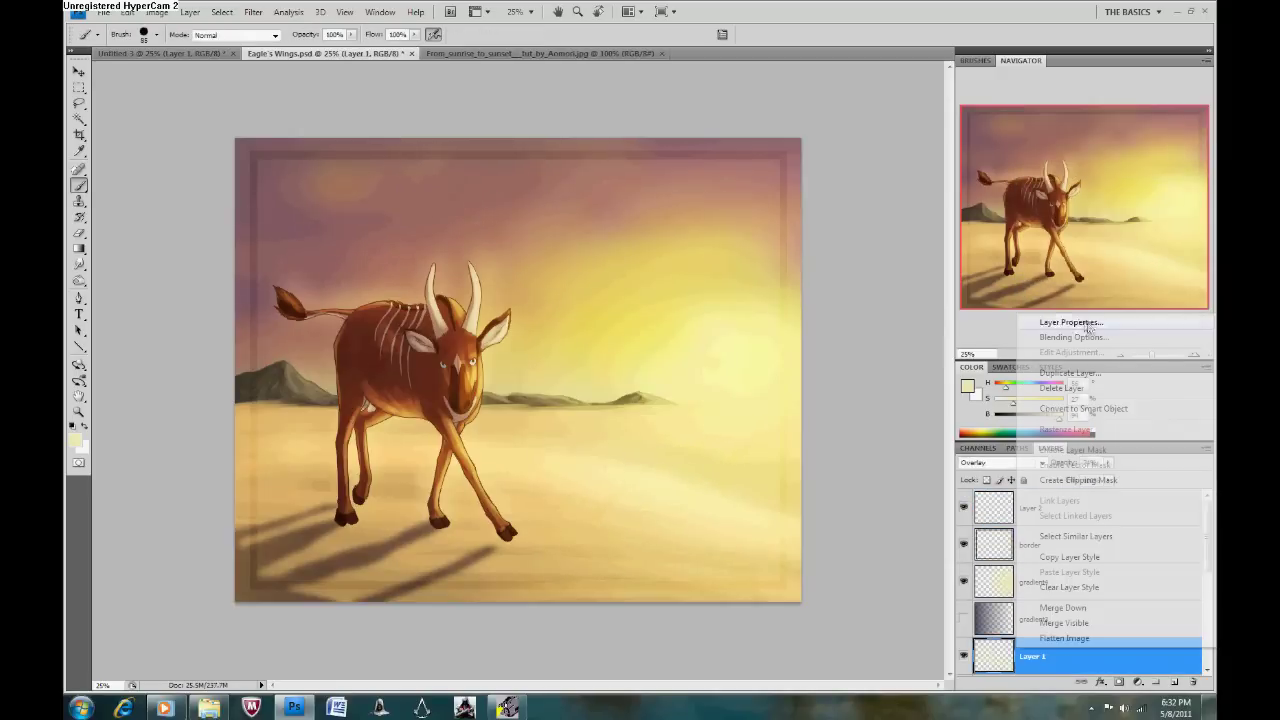
{"action": "left_click", "coordinate": [1030, 508]}
{"action": "key", "text": "d"}
{"action": "left_click", "coordinate": [145, 34]}
{"action": "left_click", "coordinate": [520, 11]}
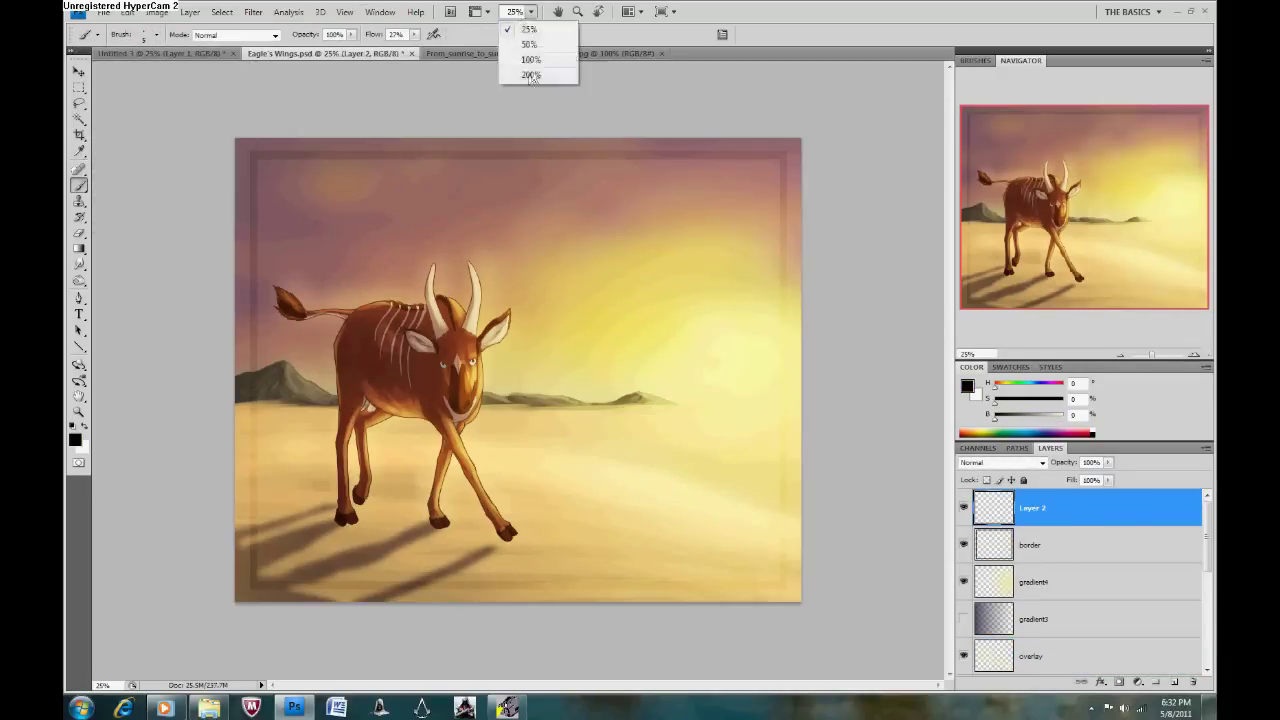
{"action": "left_click", "coordinate": [530, 57]}
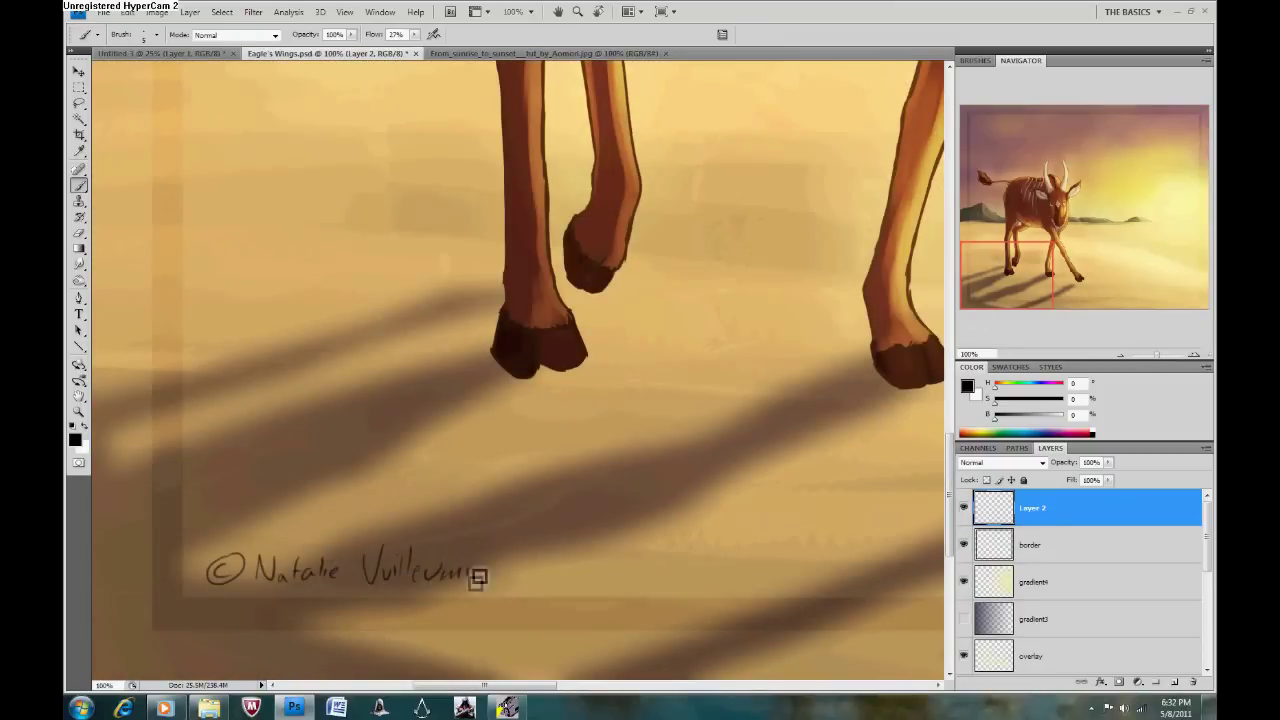
{"action": "key", "text": "ctrl+minus"}
{"action": "key", "text": "ctrl+minus"}
{"action": "key", "text": "ctrl+minus"}
{"action": "left_click_drag", "start_coordinate": [1107, 462], "coordinate": [1080, 480]}
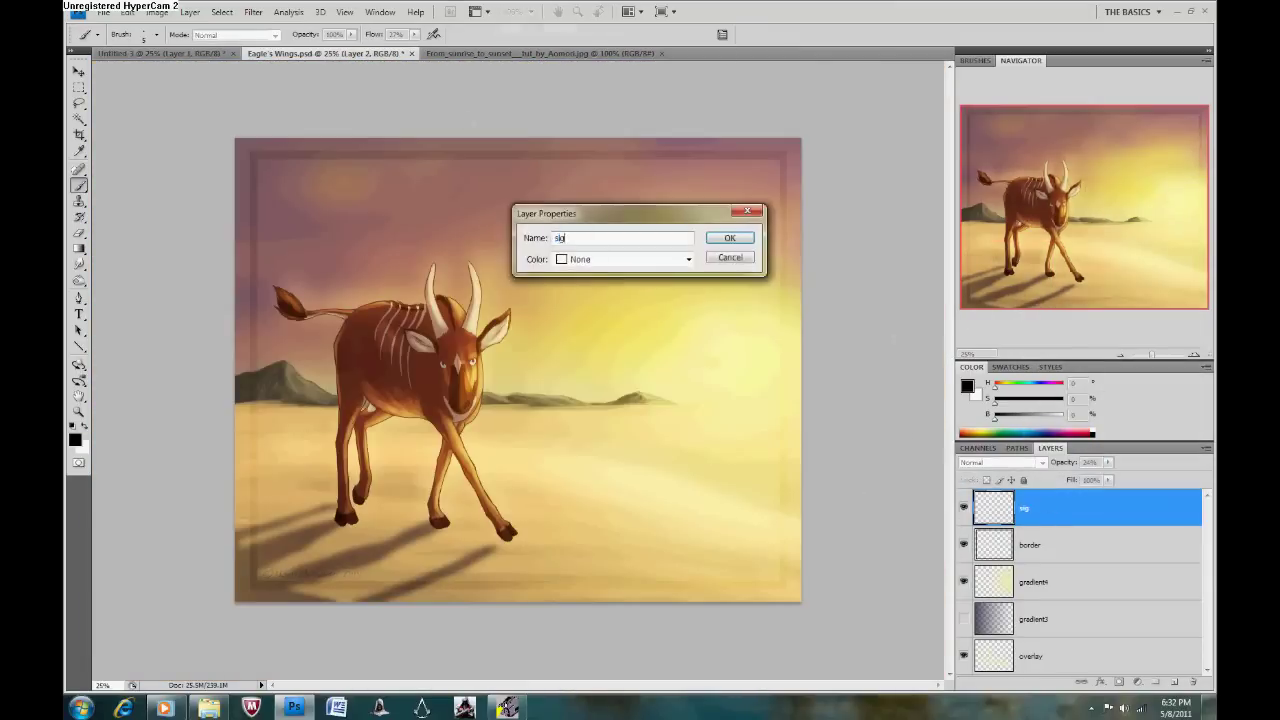
{"action": "type", "text": "sig"}
{"action": "key", "text": "Return"}
Delete the hidden gradient3 layer and select the overlay layer.
{"action": "scroll", "coordinate": [1080, 580], "scroll_direction": "down", "scroll_amount": 1}
{"action": "left_click_drag", "start_coordinate": [1100, 583], "coordinate": [1100, 495]}
{"action": "left_click", "coordinate": [1098, 620]}
Paint dark purple Multiply shading on the antelope's body on a new layer.
{"action": "left_click", "coordinate": [1174, 681]}
{"action": "left_click", "coordinate": [145, 34]}
{"action": "left_click", "coordinate": [74, 440]}
{"action": "left_click", "coordinate": [1131, 200]}
{"action": "left_click", "coordinate": [1000, 462]}
{"action": "left_click", "coordinate": [990, 176]}
{"action": "left_click_drag", "start_coordinate": [360, 335], "coordinate": [385, 370]}
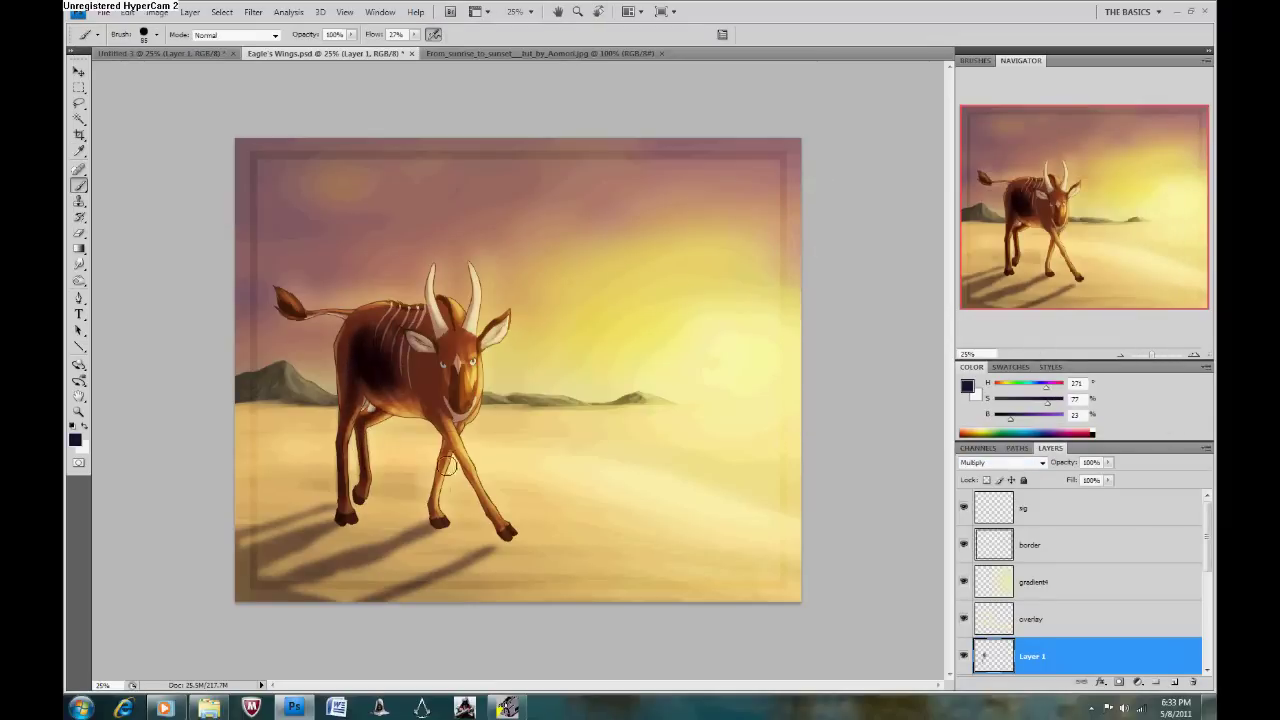